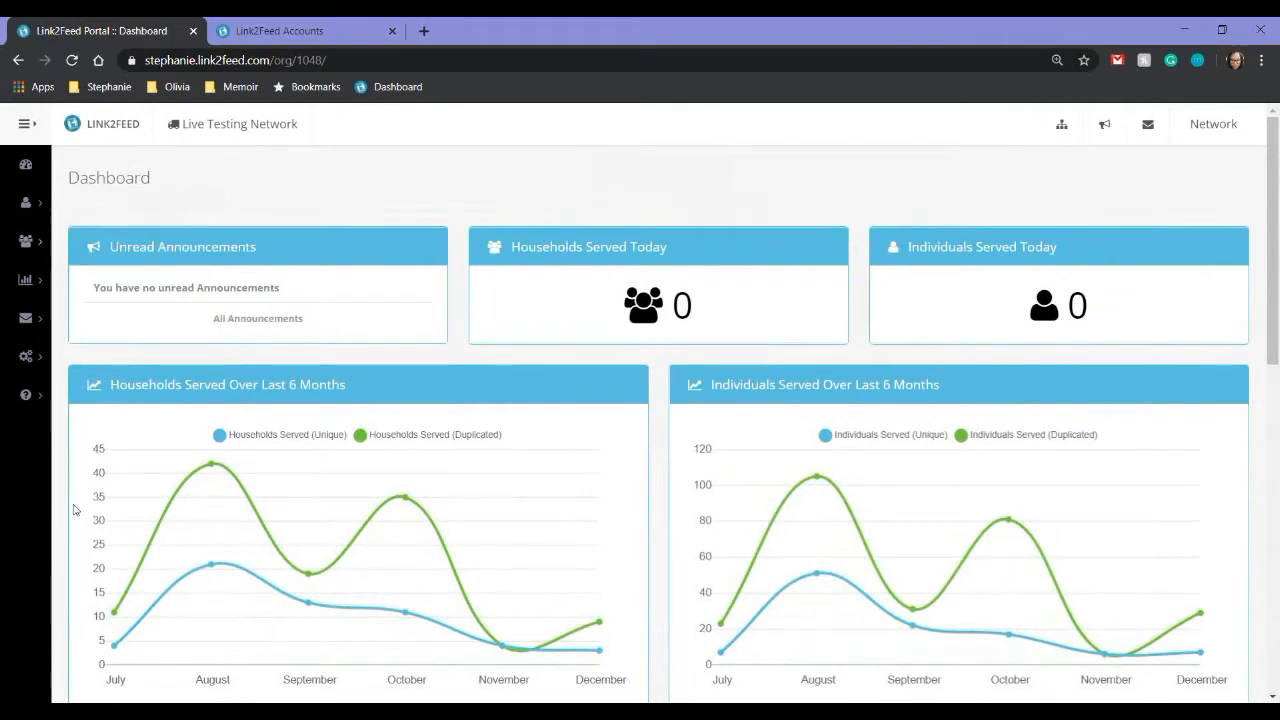
Open the assessment manager in Administration and start a new assessment.
mouse_move(40, 358)
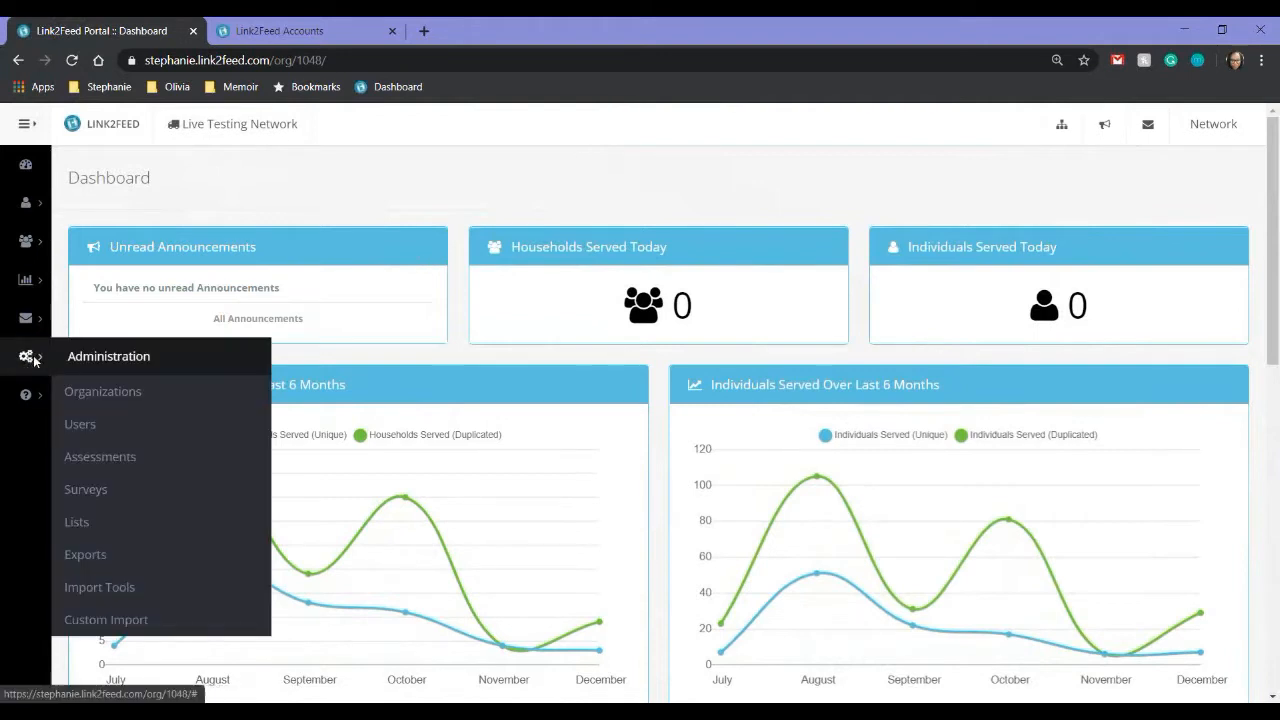
click(120, 456)
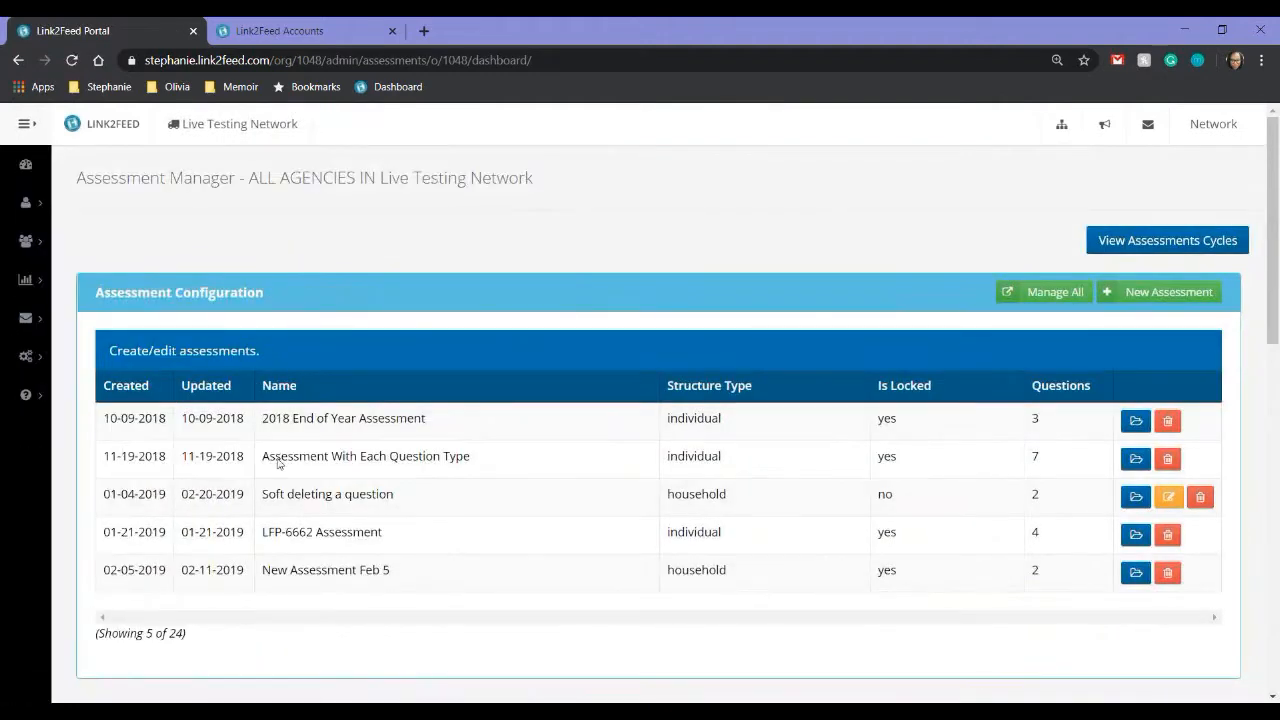
click(1163, 292)
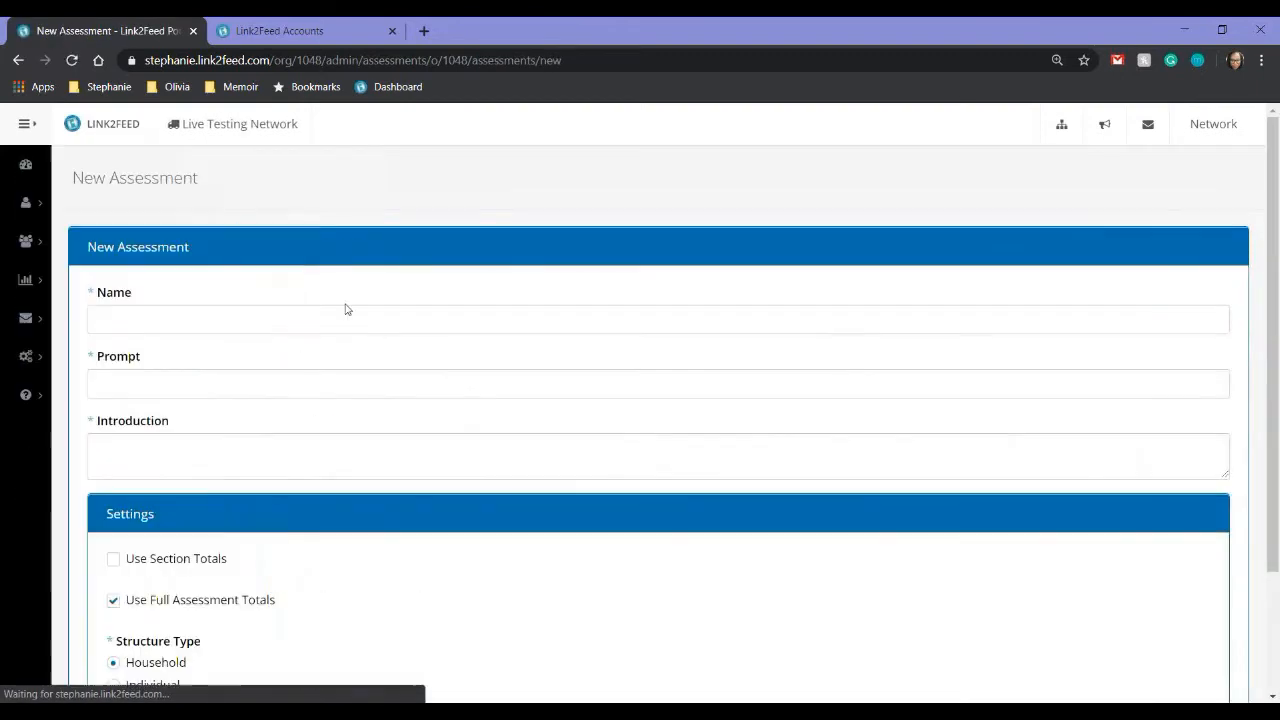
Name the assessment "January 2020", with prompt "Do you want to take an assessment?" and introduction "This is an assessment about assessments.".
click(185, 330)
text(January 2020)
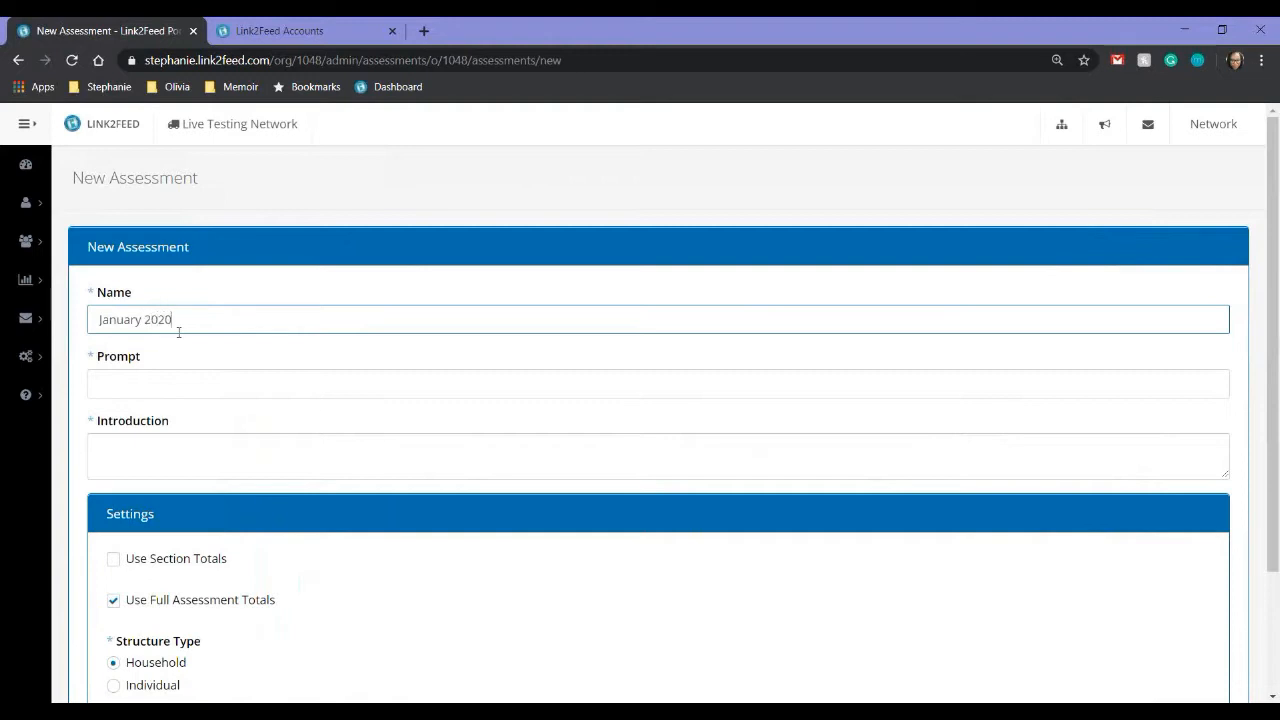
click(156, 388)
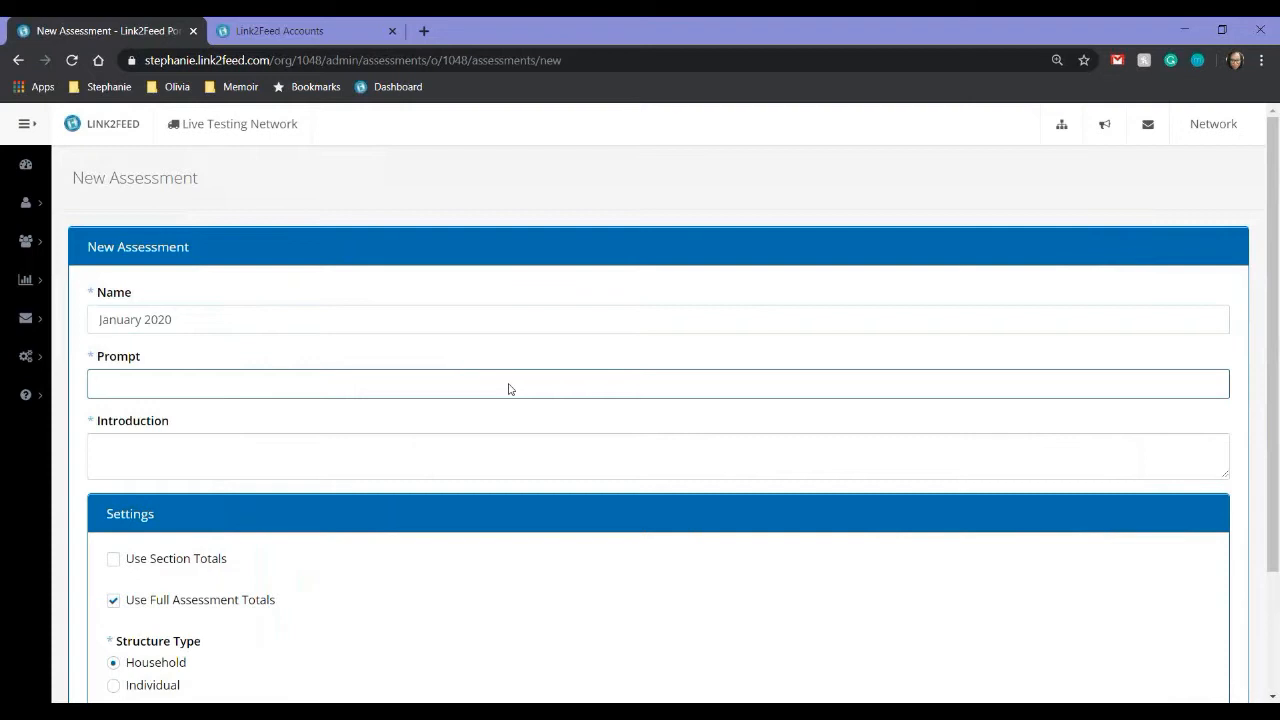
text(Do you want to take an assessment?)
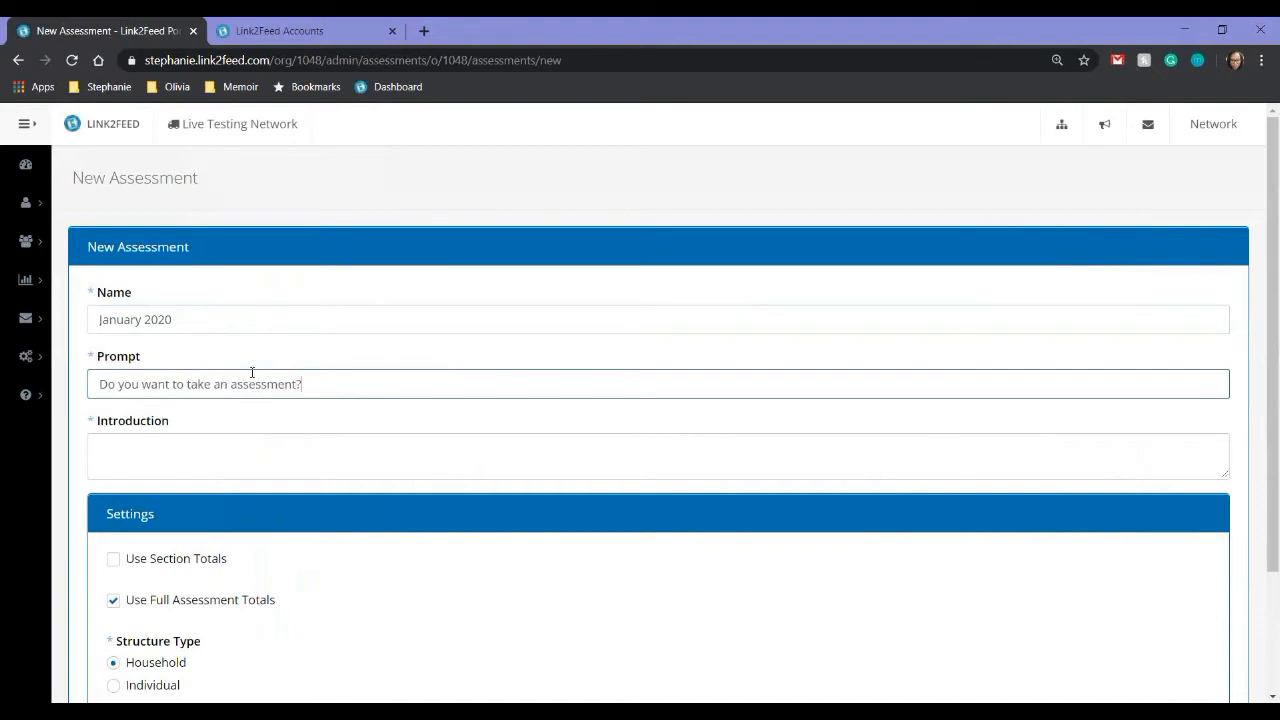
click(275, 455)
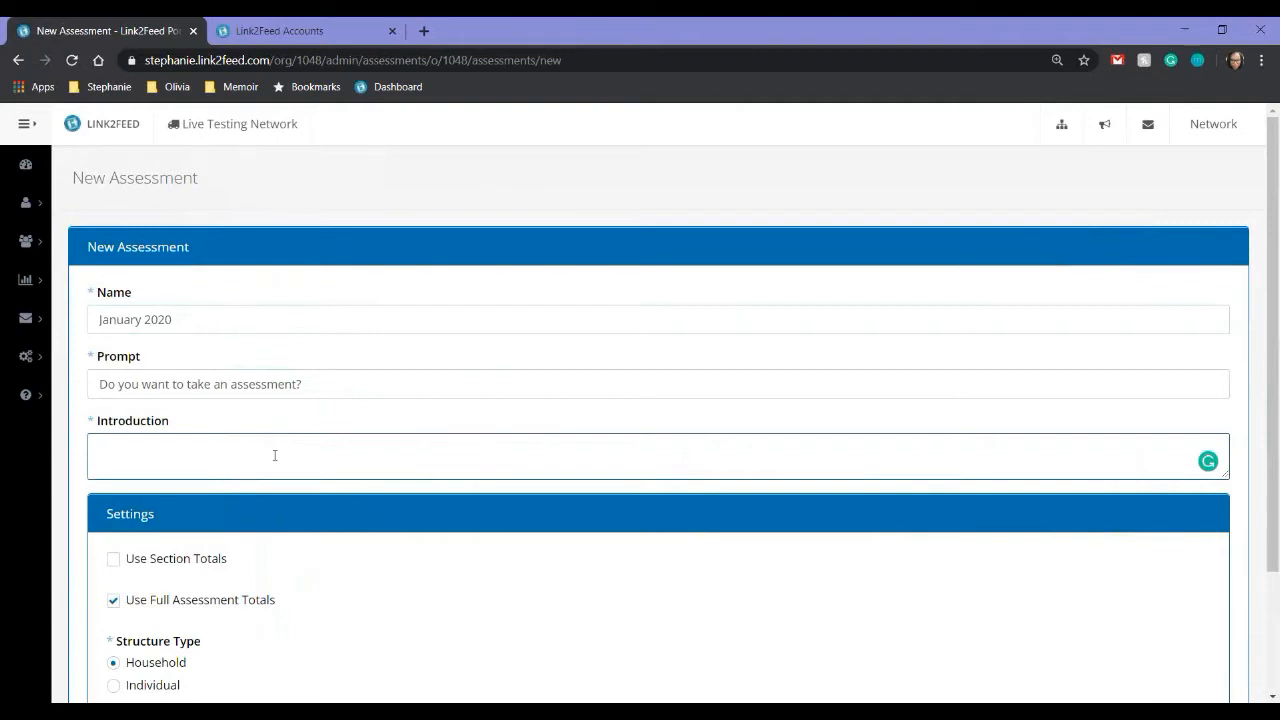
text(This is an assessment about )
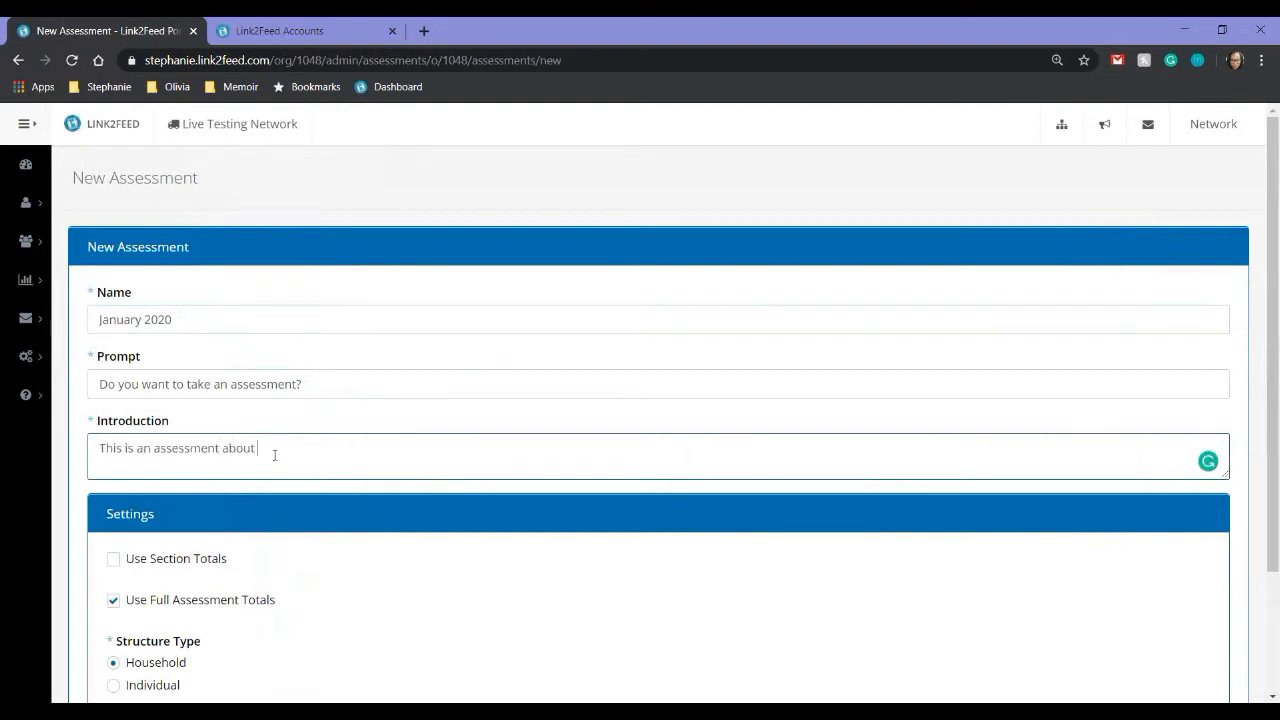
text(assessments.)
In the assessment settings, enable section totals and disable full assessment totals.
scroll(252, 373, down, 1)
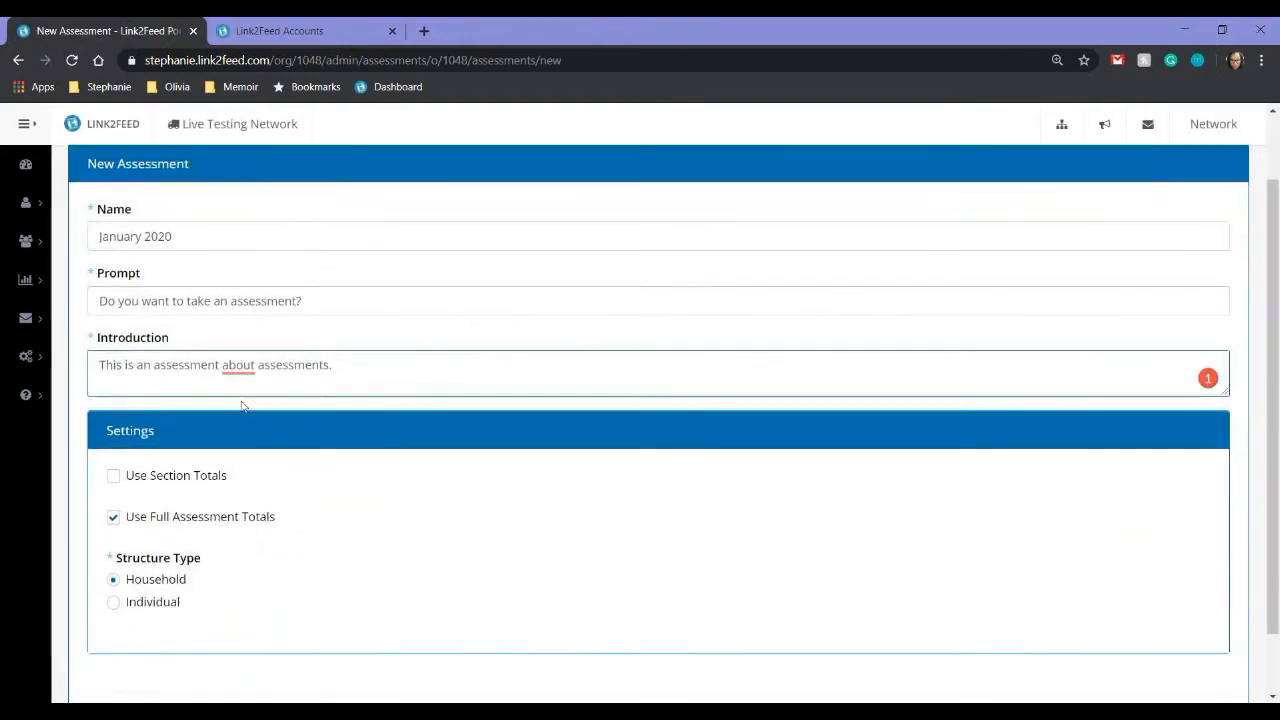
click(150, 485)
click(148, 518)
click(155, 487)
click(148, 520)
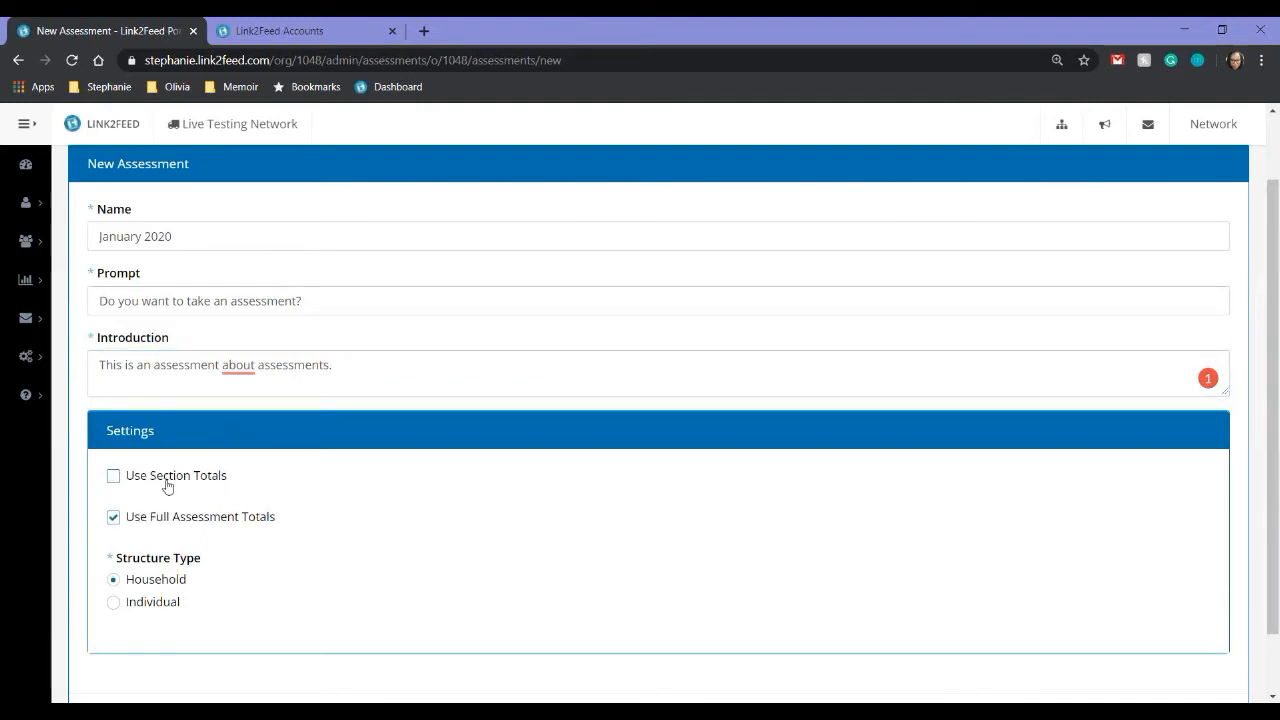
click(167, 480)
click(157, 517)
click(153, 481)
Set the assessment's structure type to Individual.
click(115, 603)
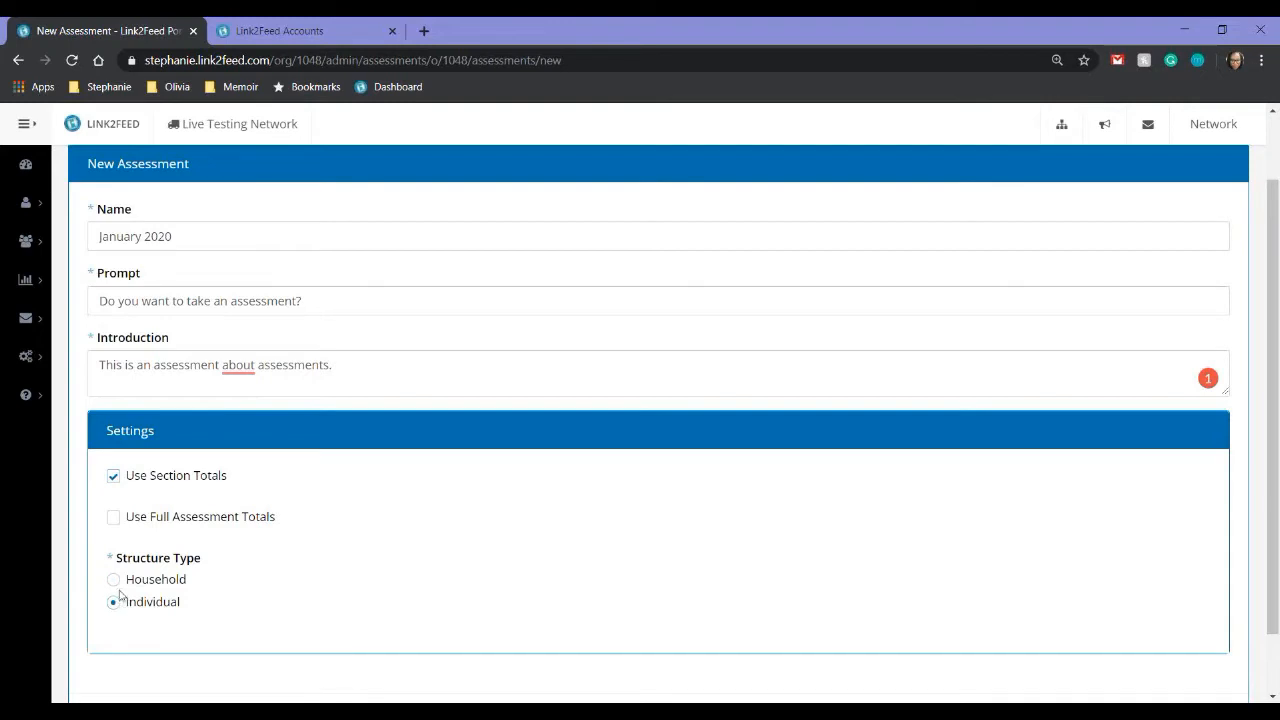
double_click(114, 586)
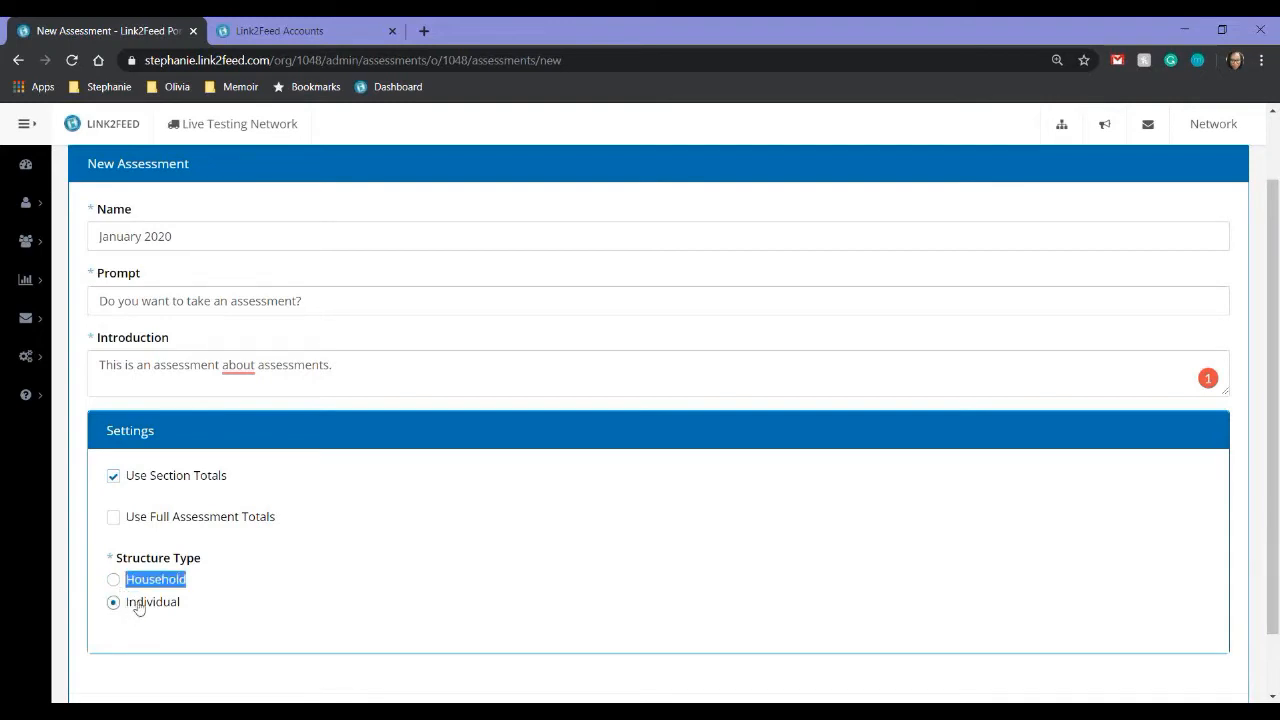
click(112, 580)
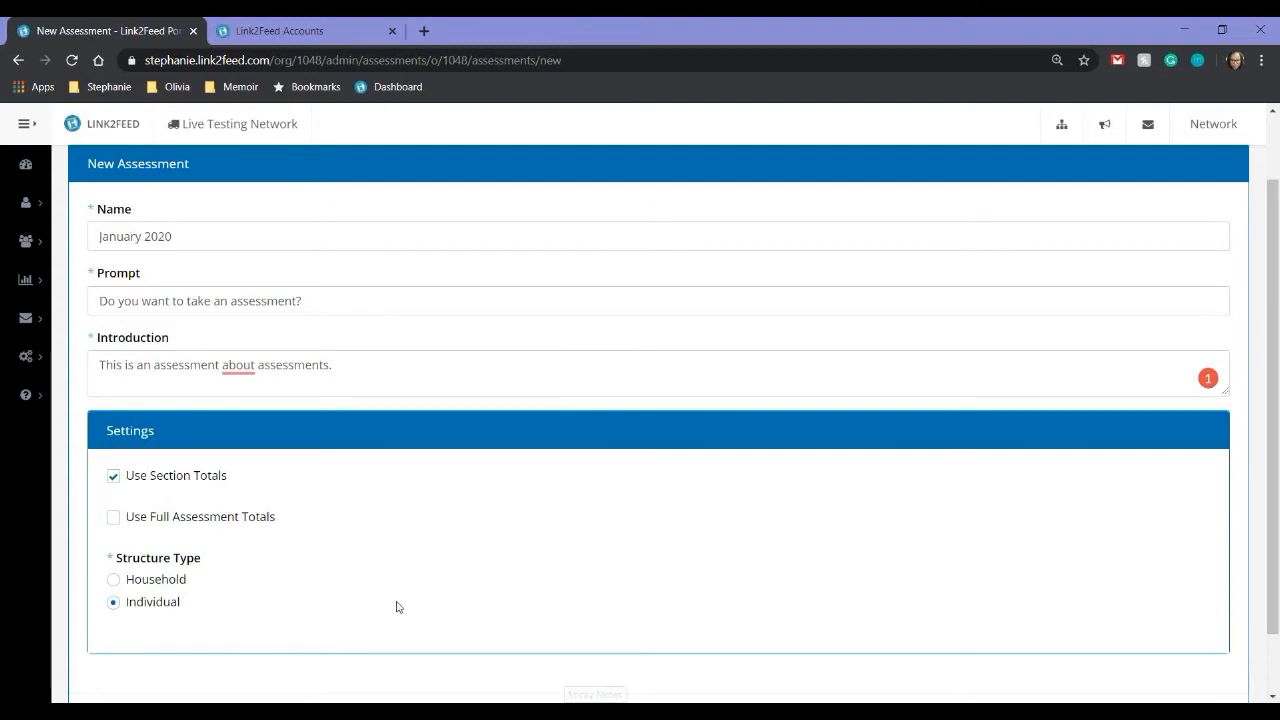
Turn on full assessment totals and save the new assessment.
scroll(397, 605, down, 2)
click(114, 444)
click(1188, 674)
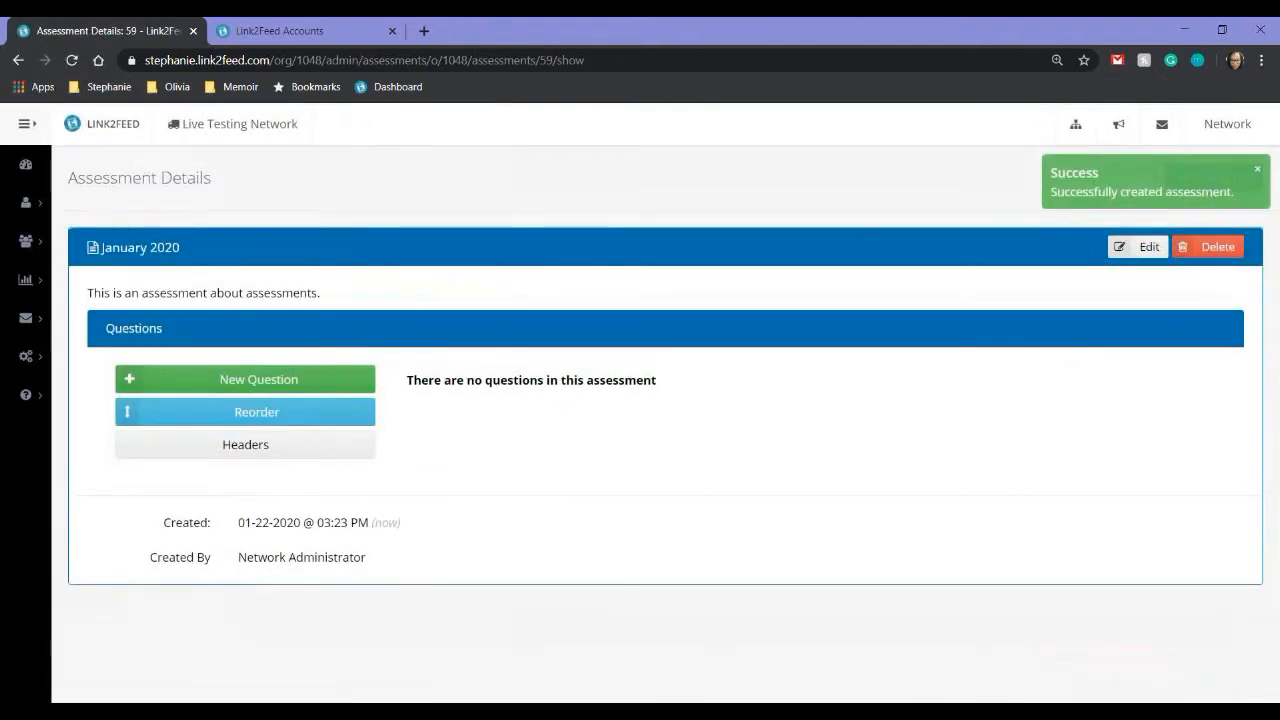
Start a new question of type Single Choice (Choose One) with two blank answer options.
click(232, 383)
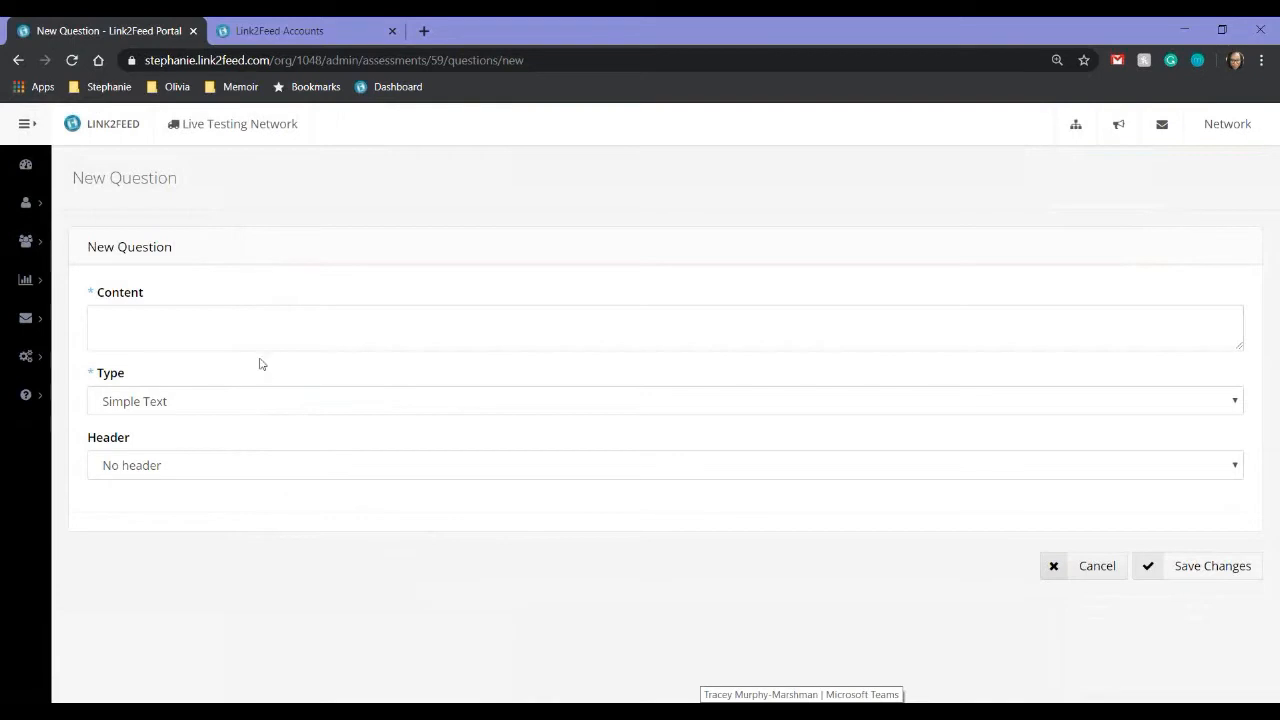
click(203, 410)
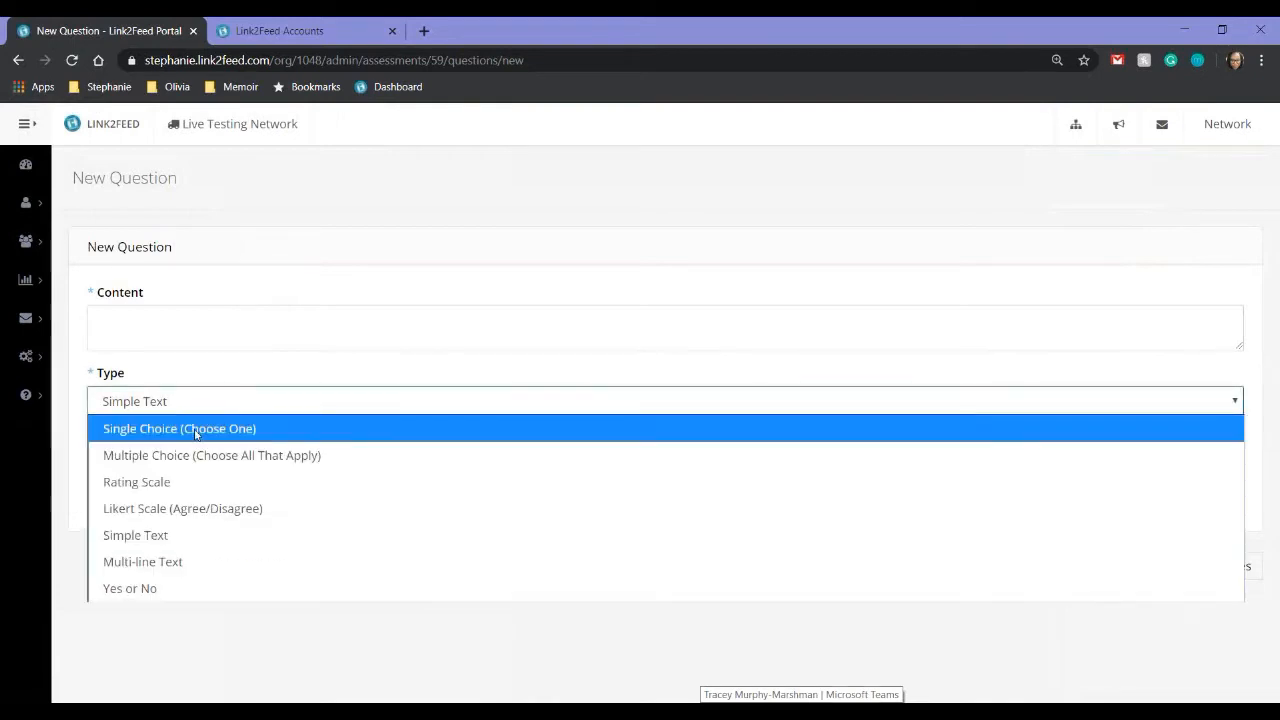
click(411, 430)
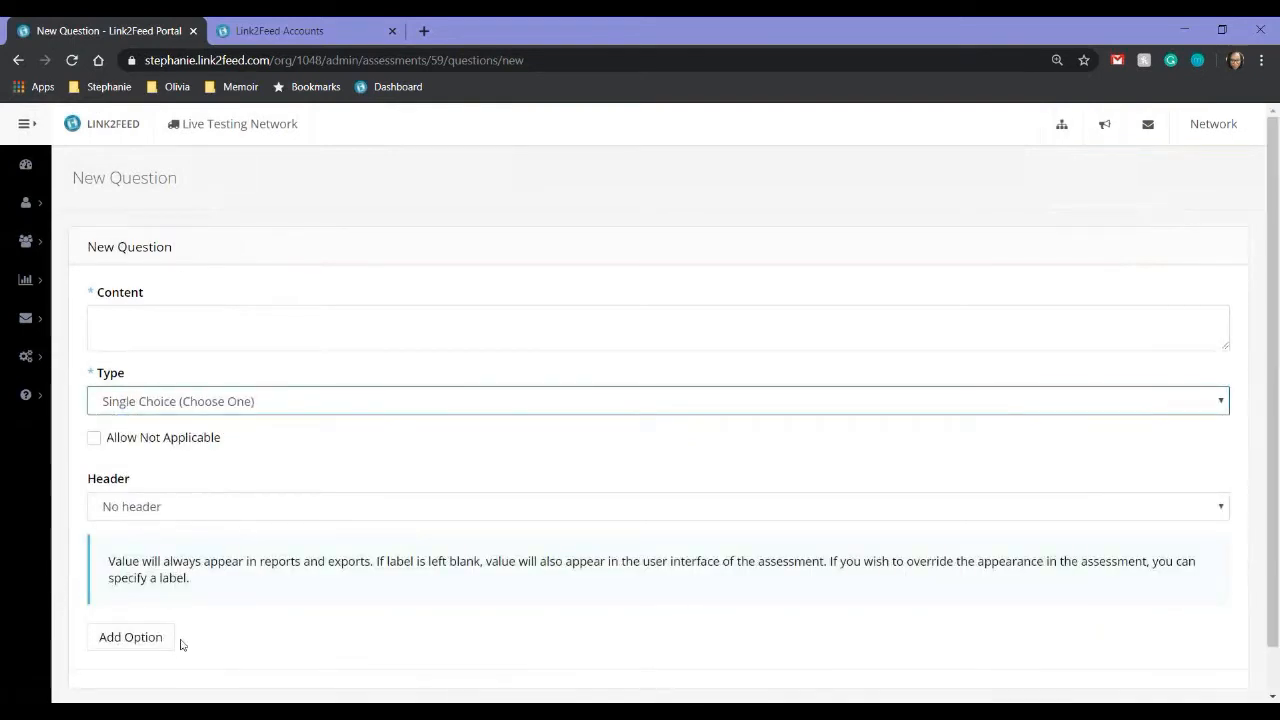
click(138, 646)
click(134, 697)
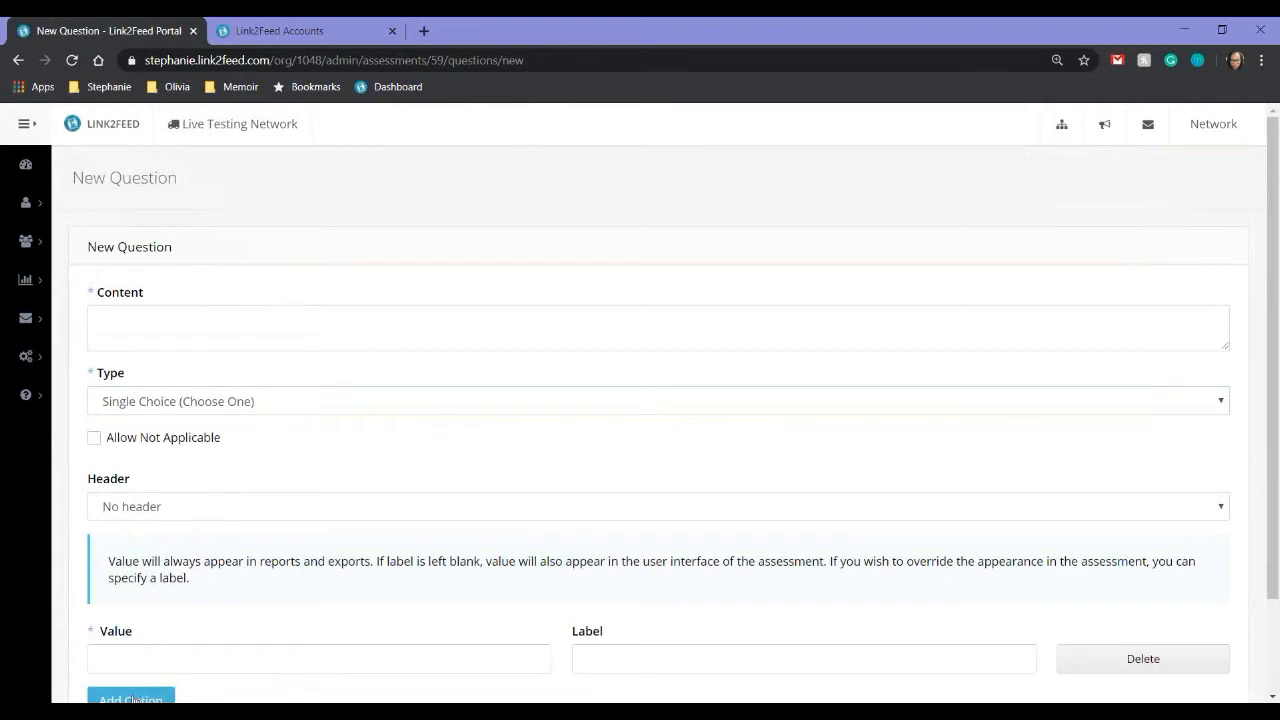
Try the Multiple Choice, Rating Scale, Likert Scale, Simple Text, Multi-line Text and Yes or No question types, returning to Single Choice.
click(236, 405)
click(205, 466)
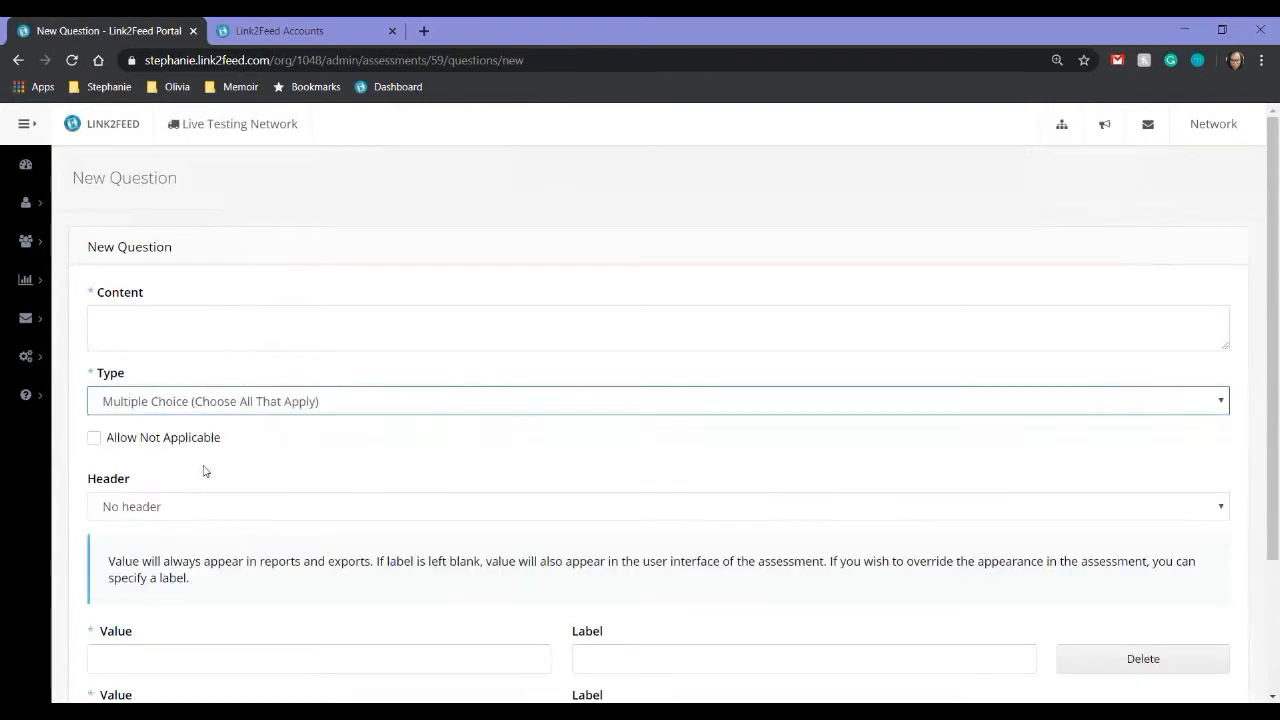
click(246, 399)
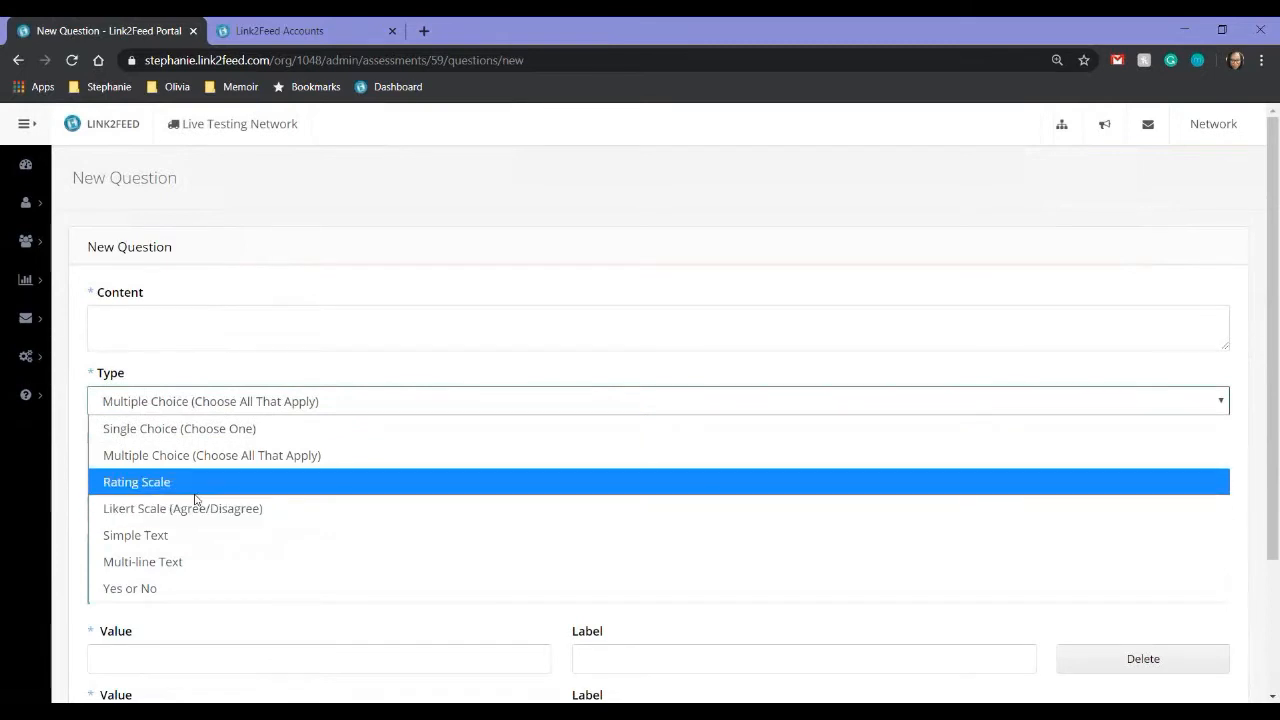
click(200, 488)
scroll(237, 503, down, 1)
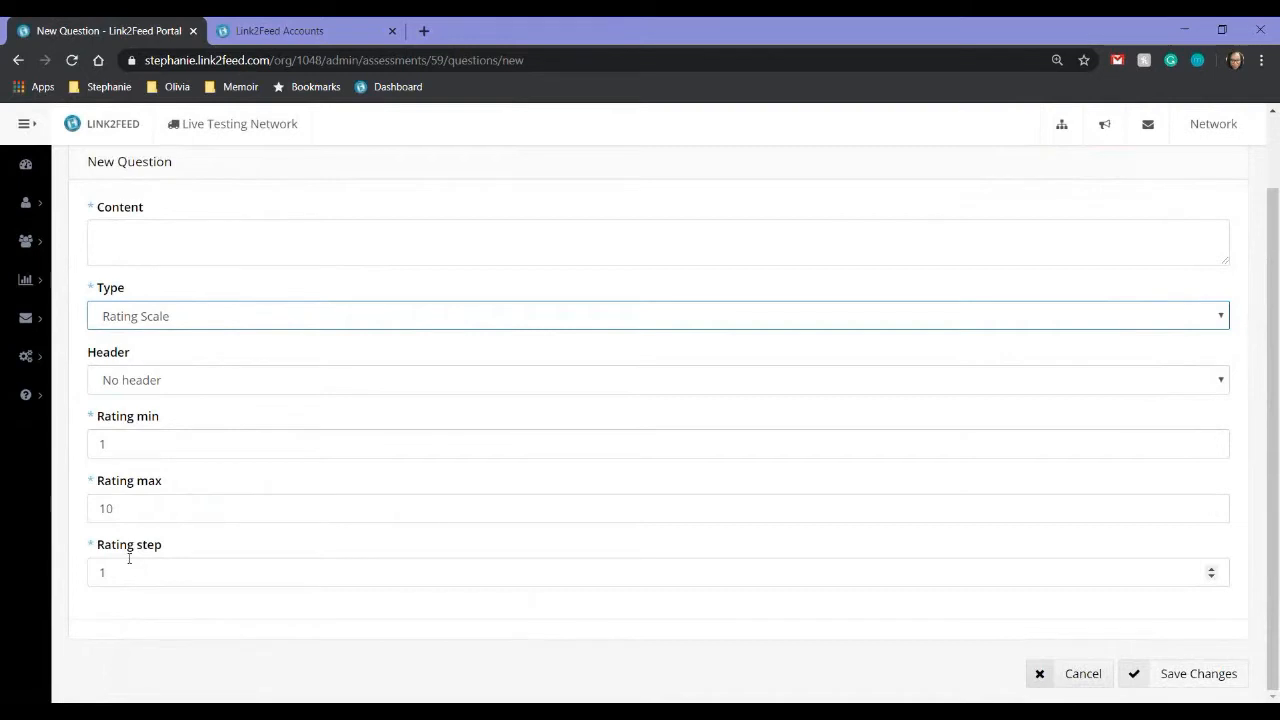
click(192, 320)
click(175, 423)
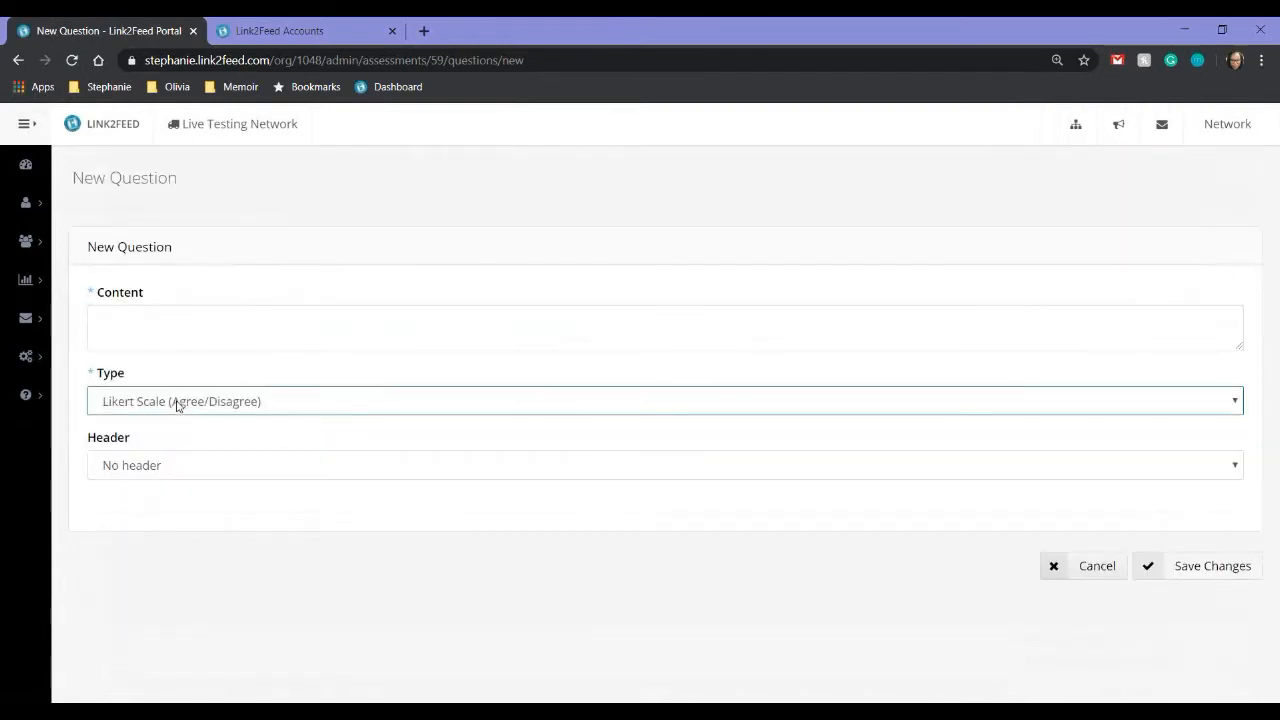
click(177, 404)
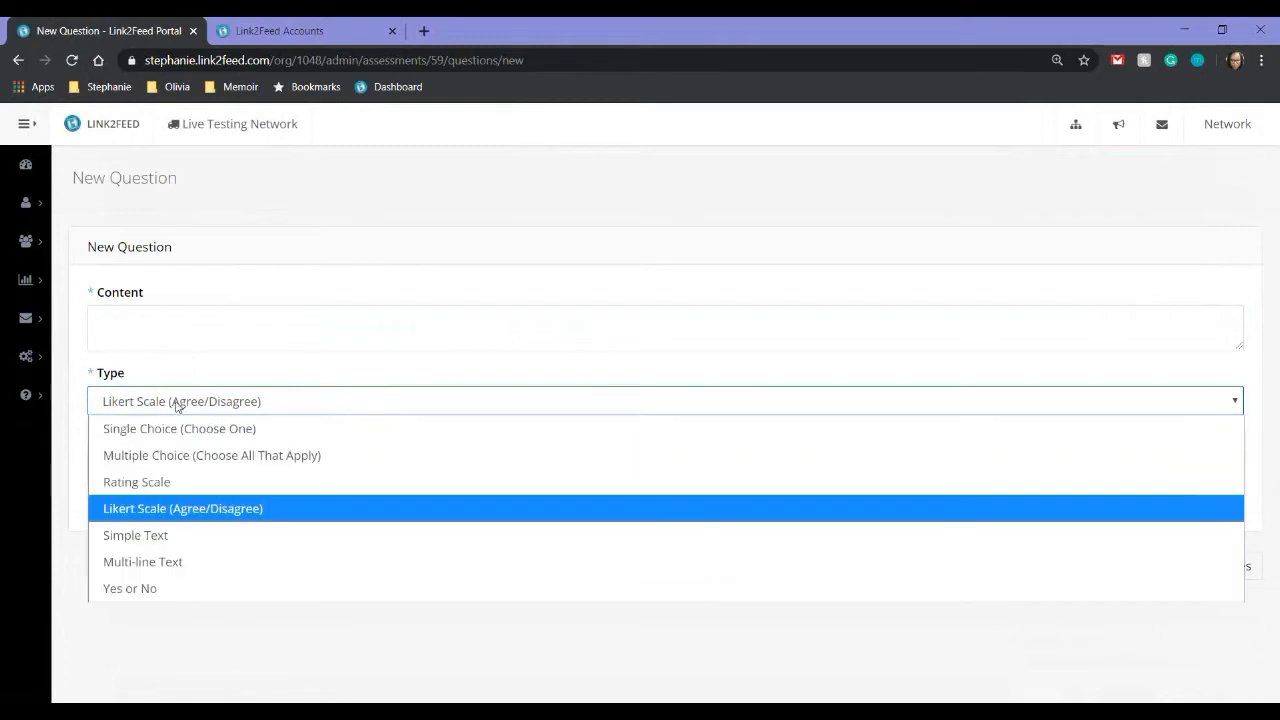
click(155, 535)
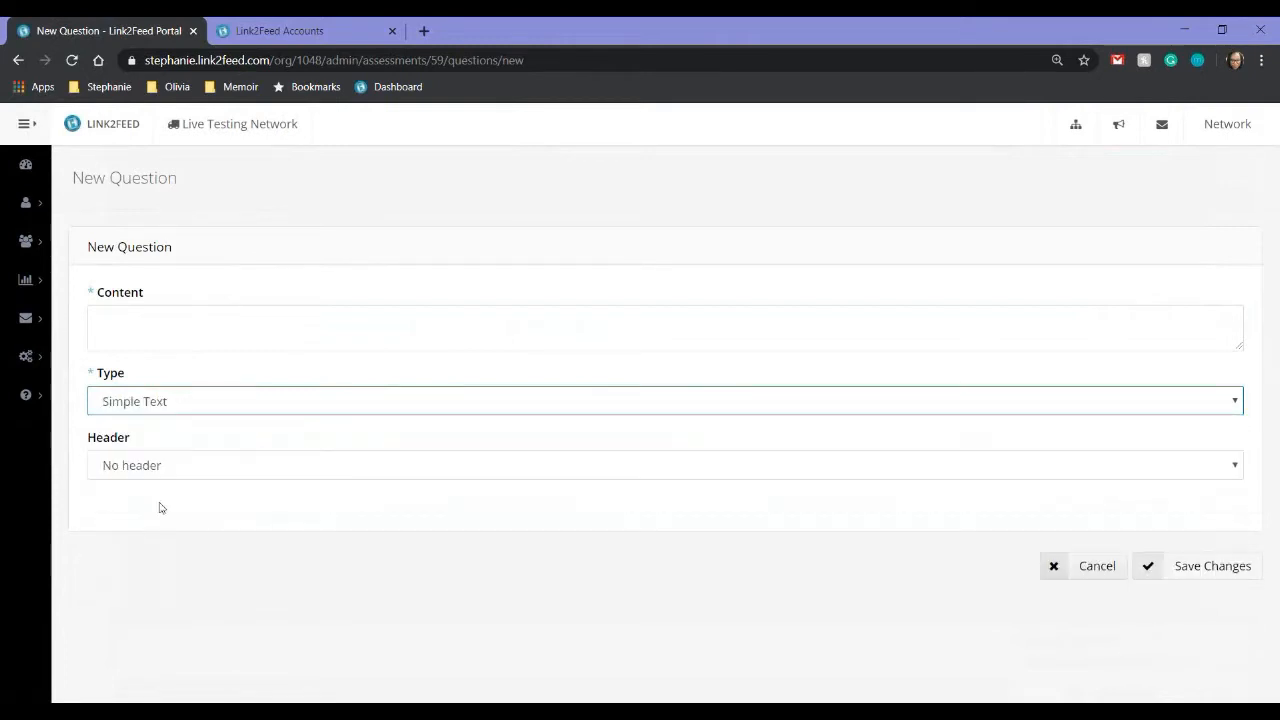
click(124, 409)
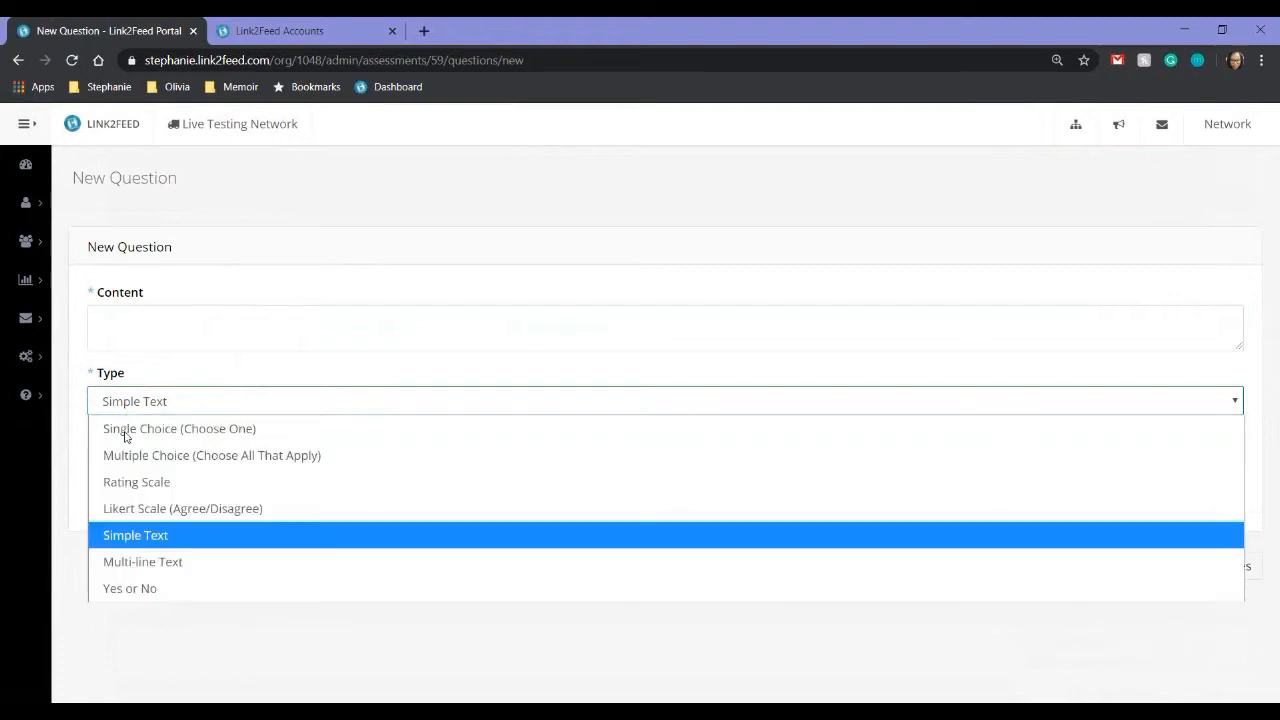
click(118, 566)
click(150, 408)
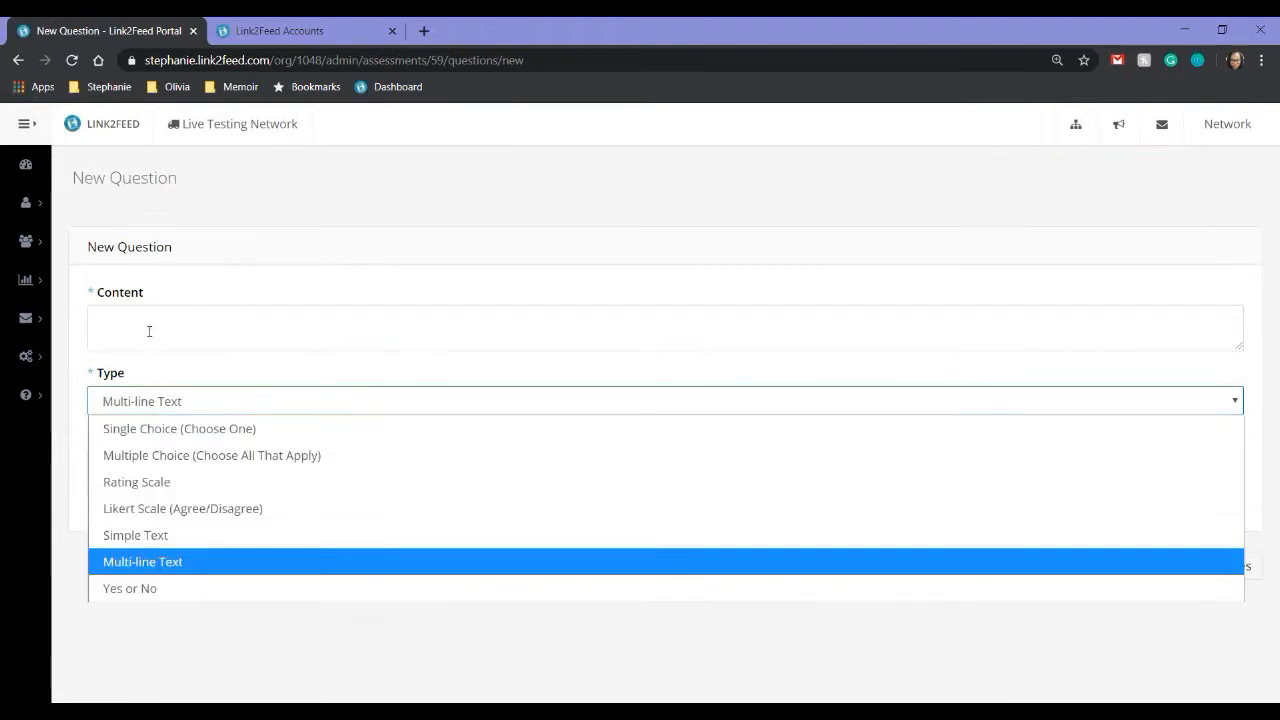
click(209, 589)
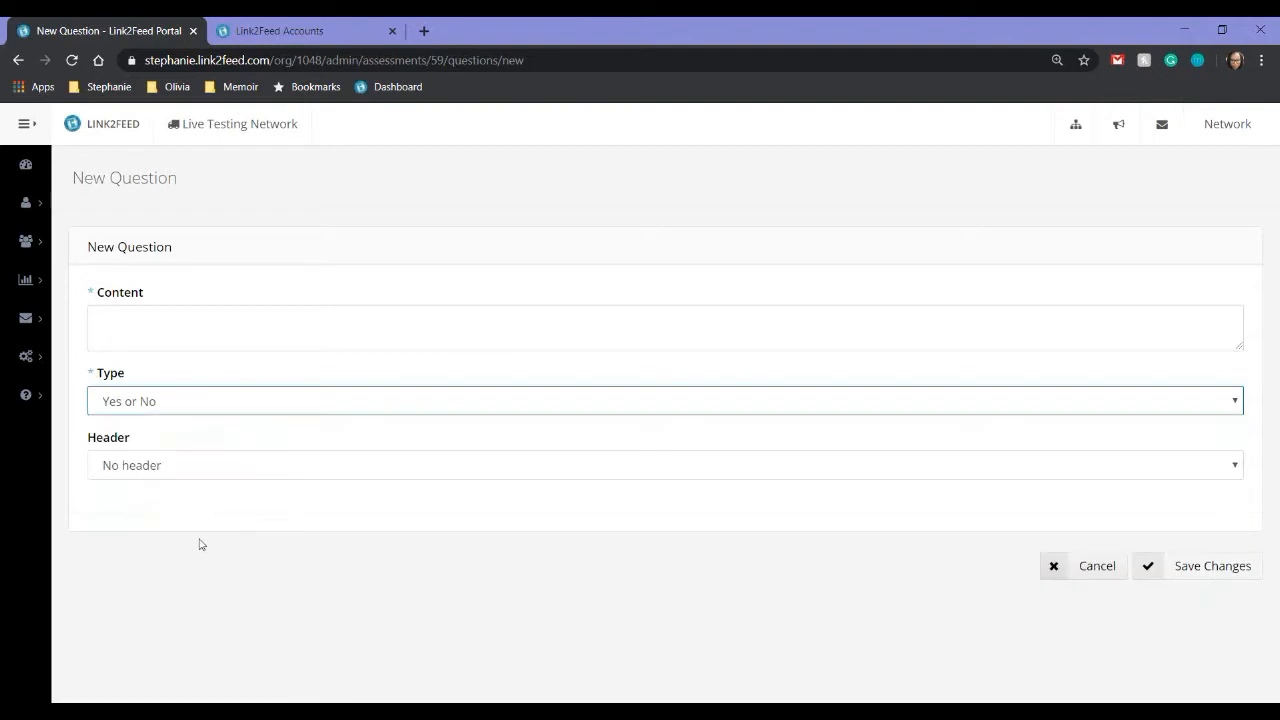
click(147, 401)
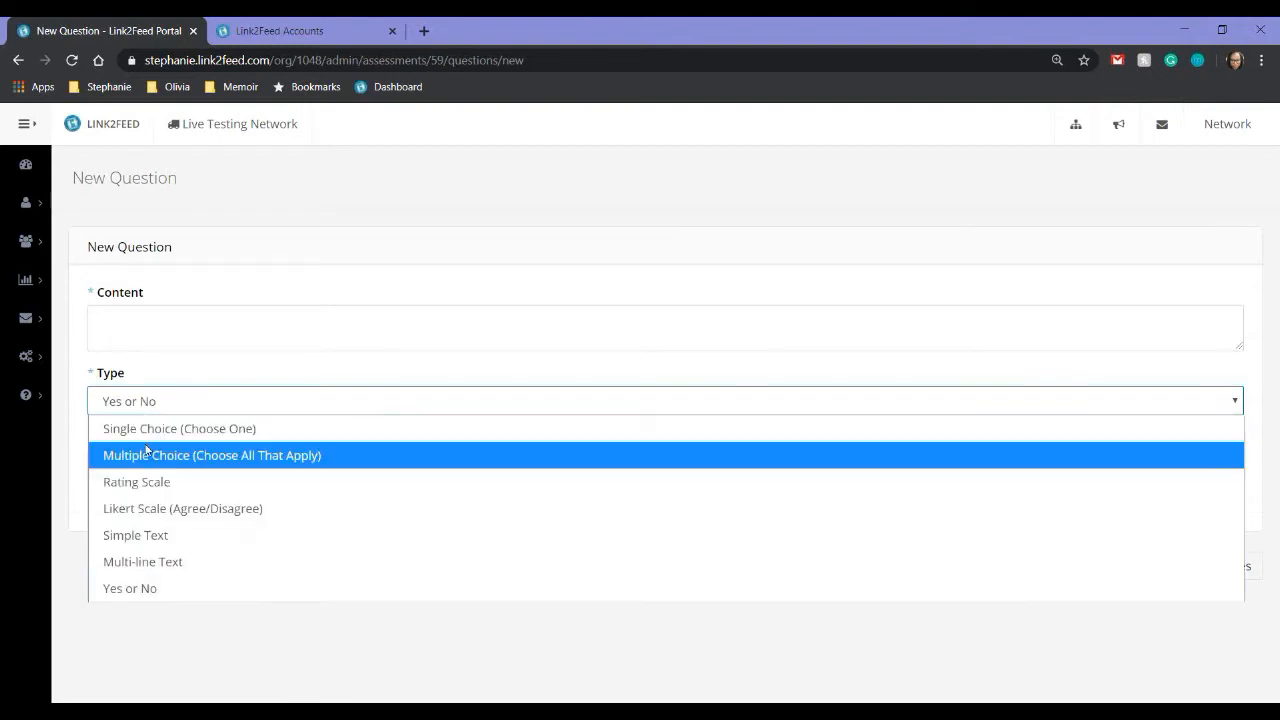
click(147, 433)
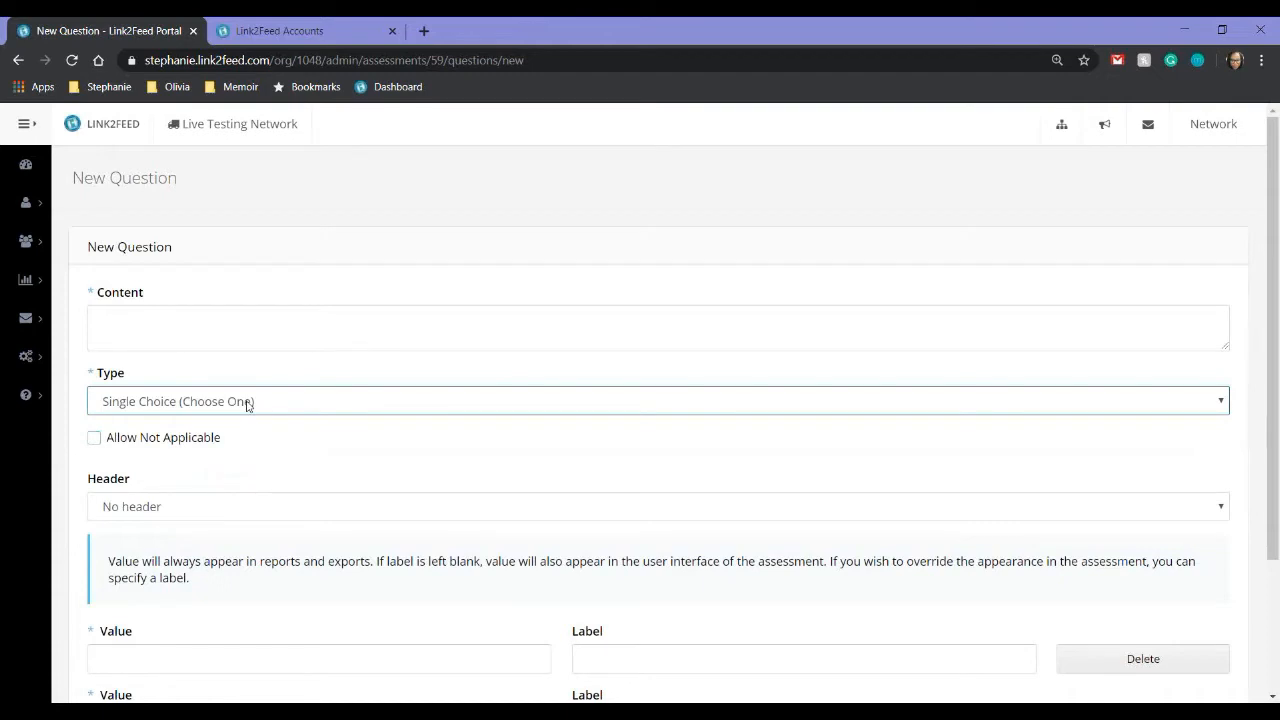
Allow Not Applicable and give the two answer options the value 5 each, labelled A and B.
click(152, 441)
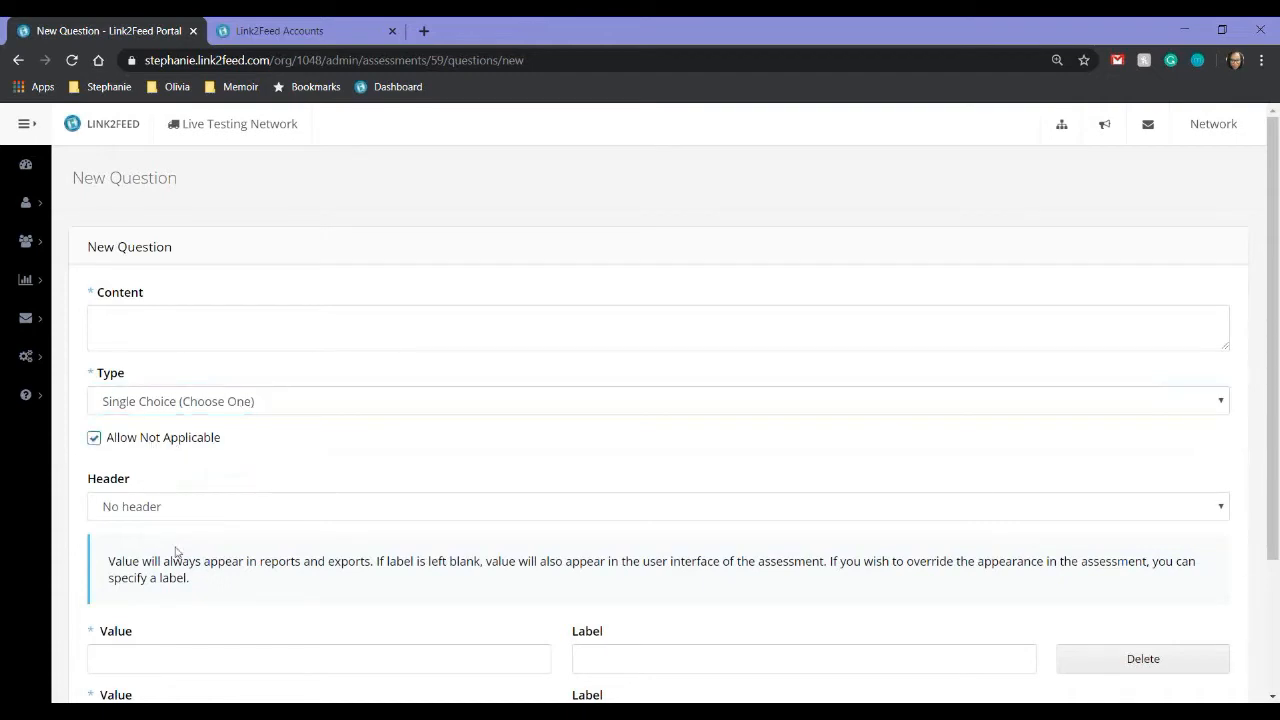
scroll(200, 540, down, 1)
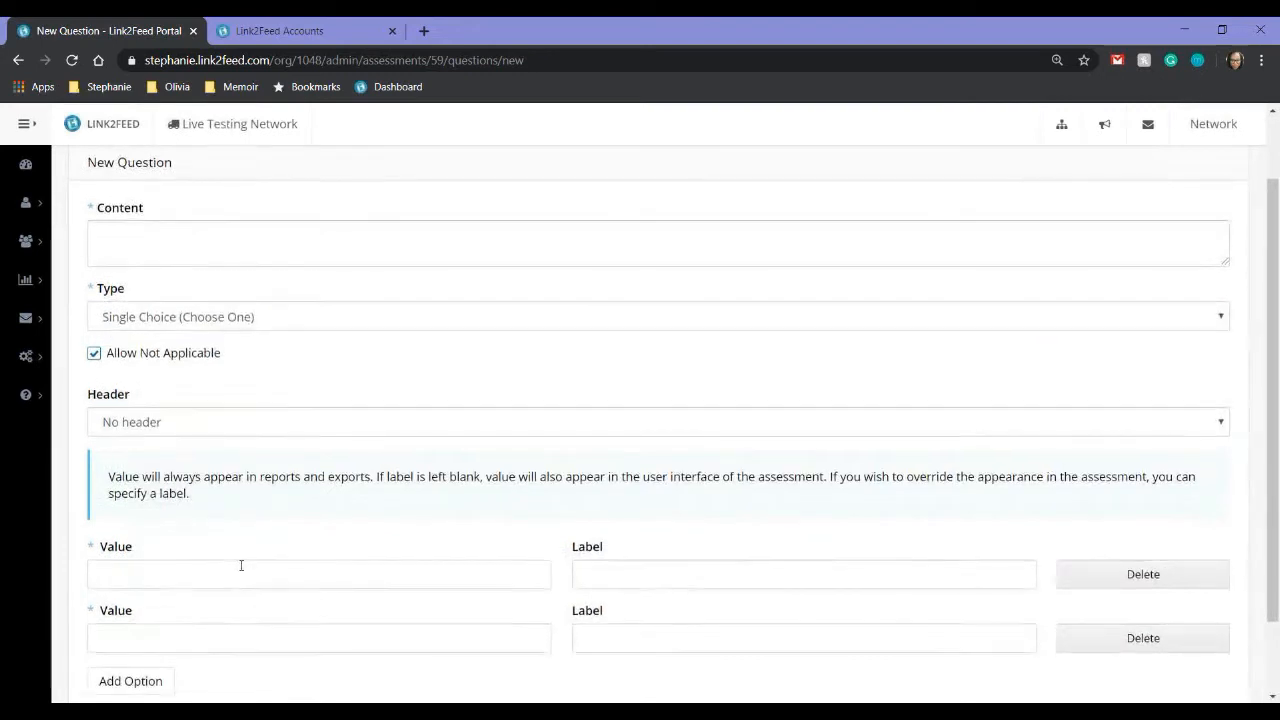
scroll(240, 566, down, 1)
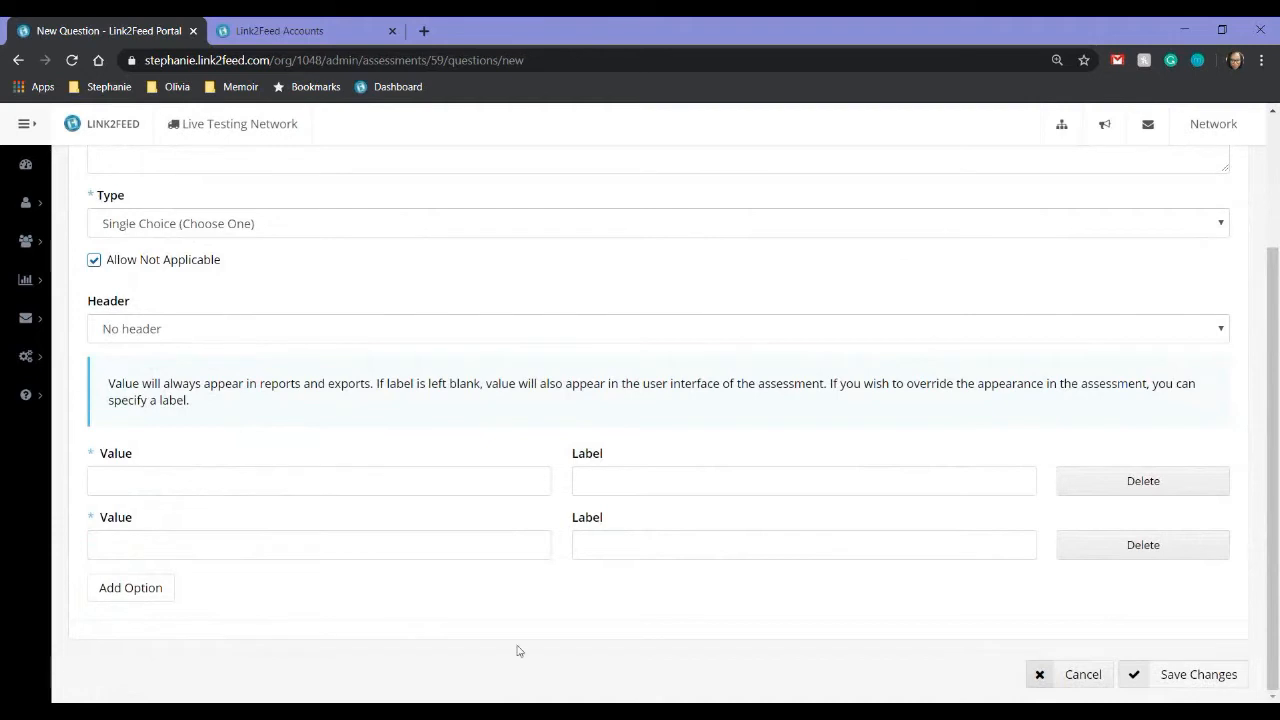
click(284, 488)
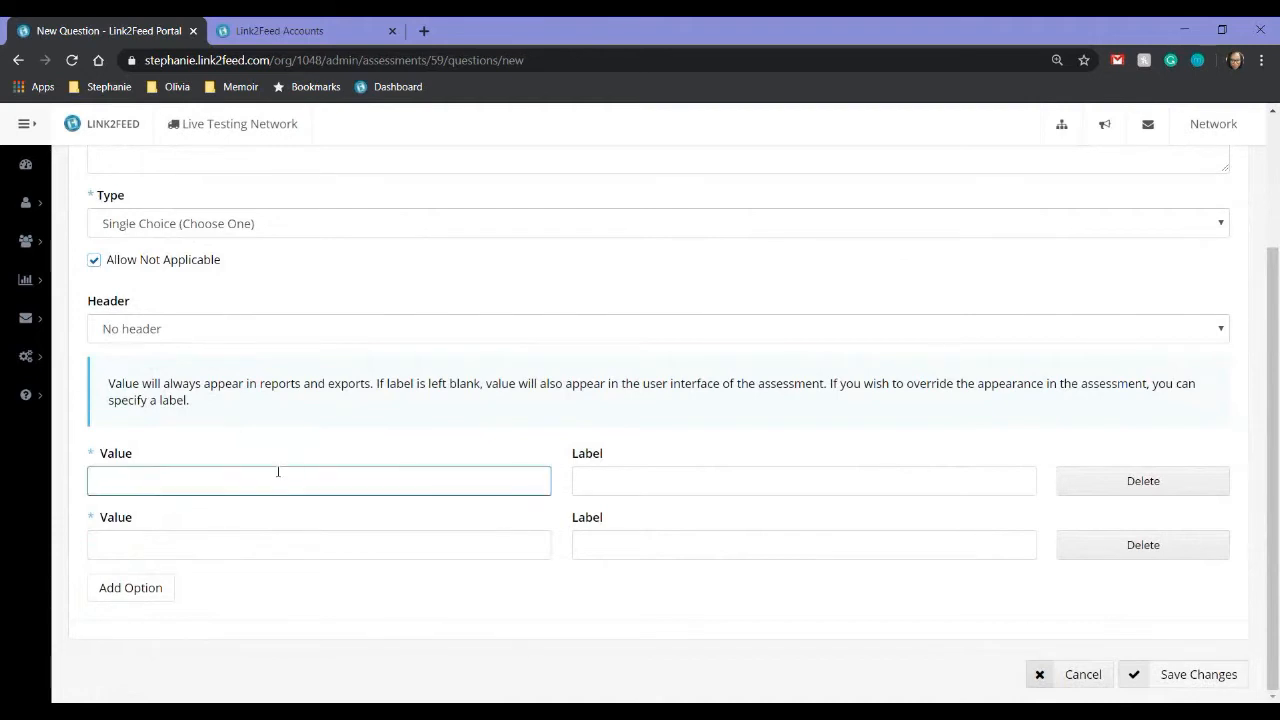
text(5)
click(417, 540)
text(5)
click(590, 484)
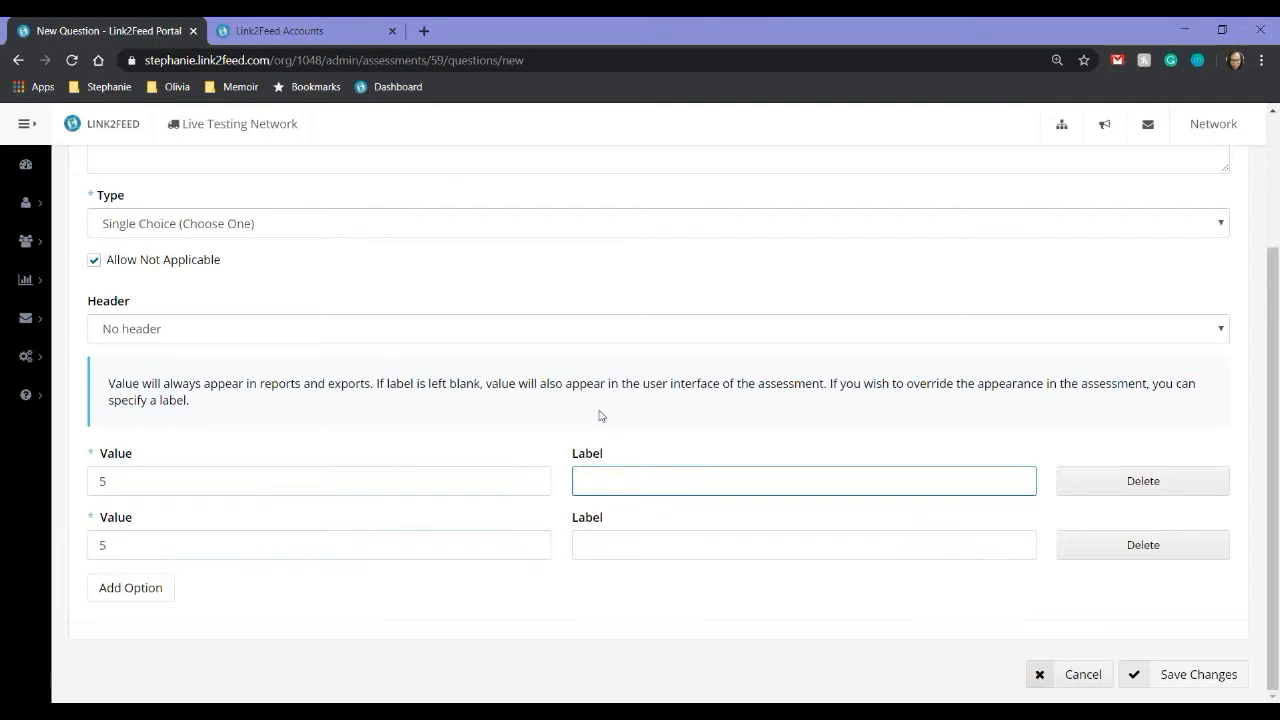
text(A)
click(772, 538)
text(B)
Add a third answer option with the value 5 and the label C.
click(137, 585)
click(134, 602)
text(5)
click(612, 610)
text(C)
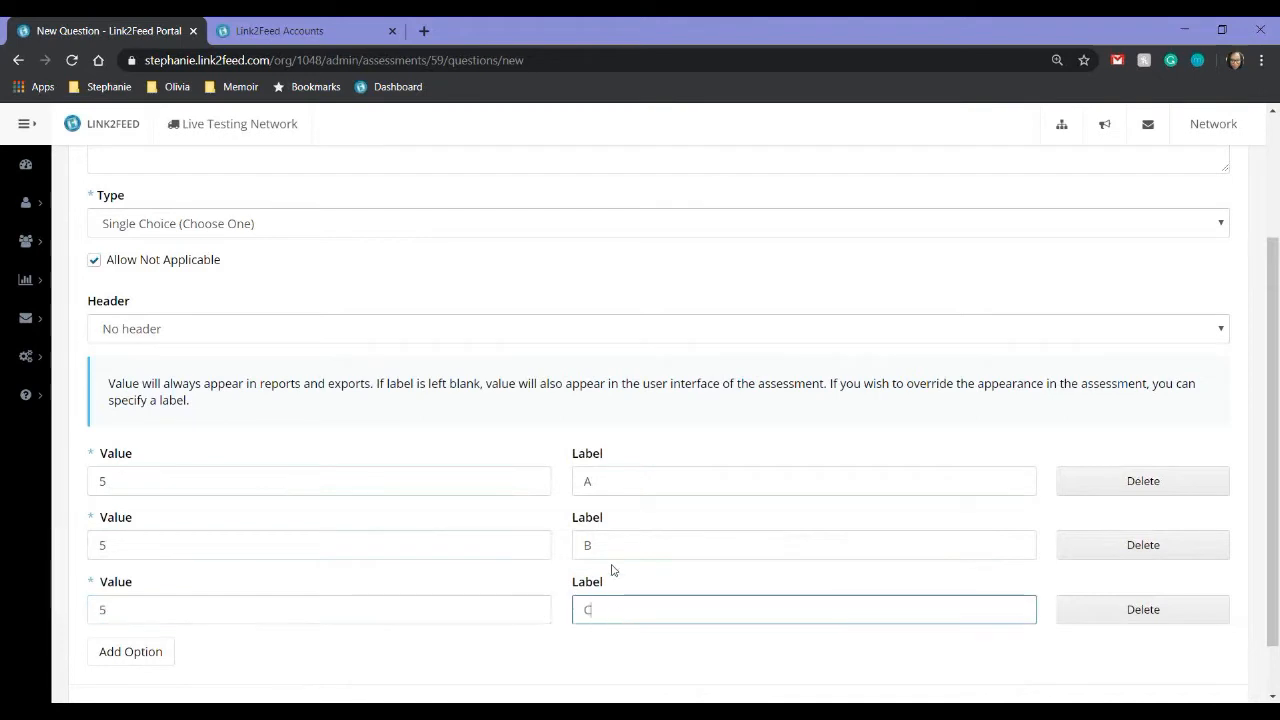
Enter "Single Choice" as the question's content and save the new question to the January 2020 assessment.
scroll(445, 510, up, 1)
scroll(445, 510, up, 1)
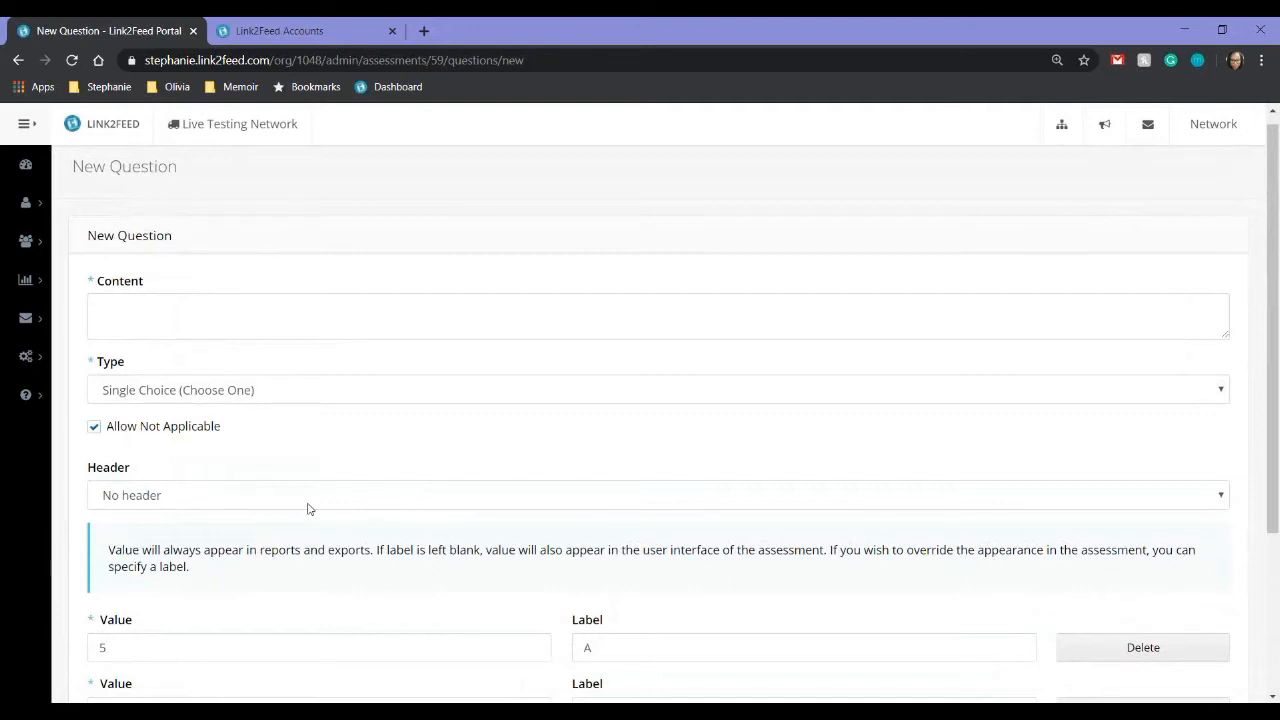
click(430, 330)
text(Single Choice)
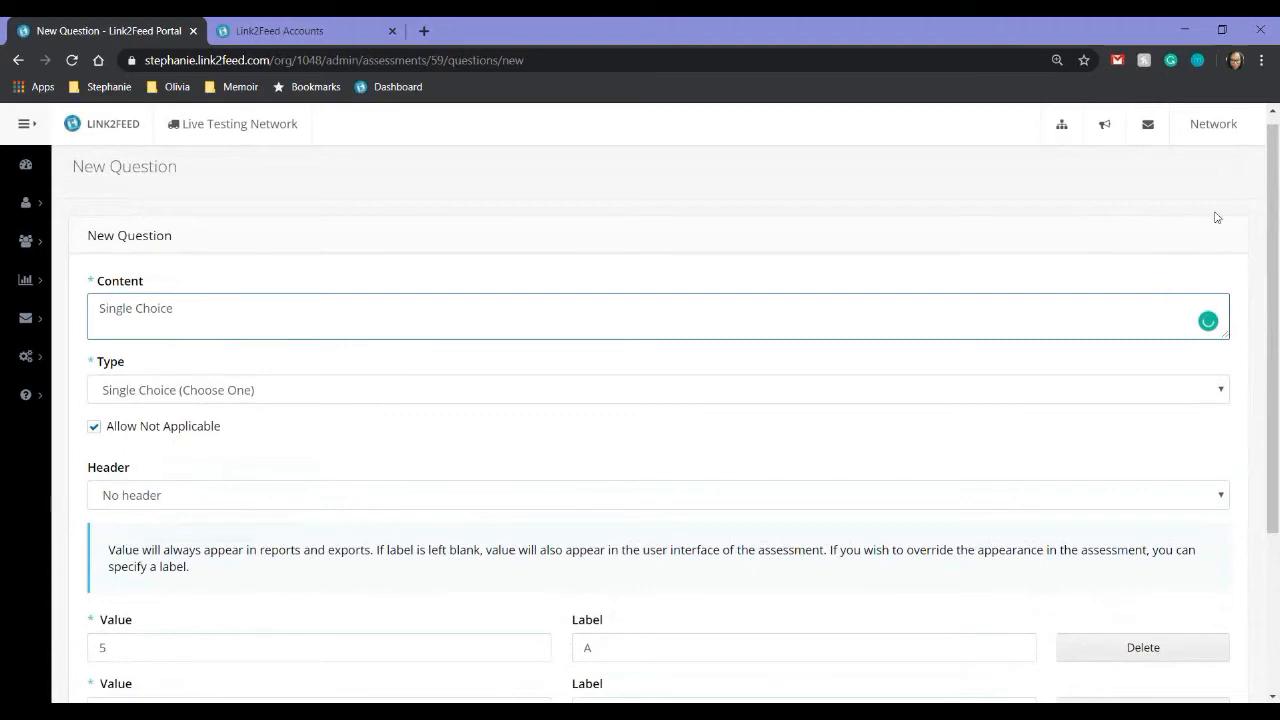
scroll(842, 477, down, 3)
click(1217, 675)
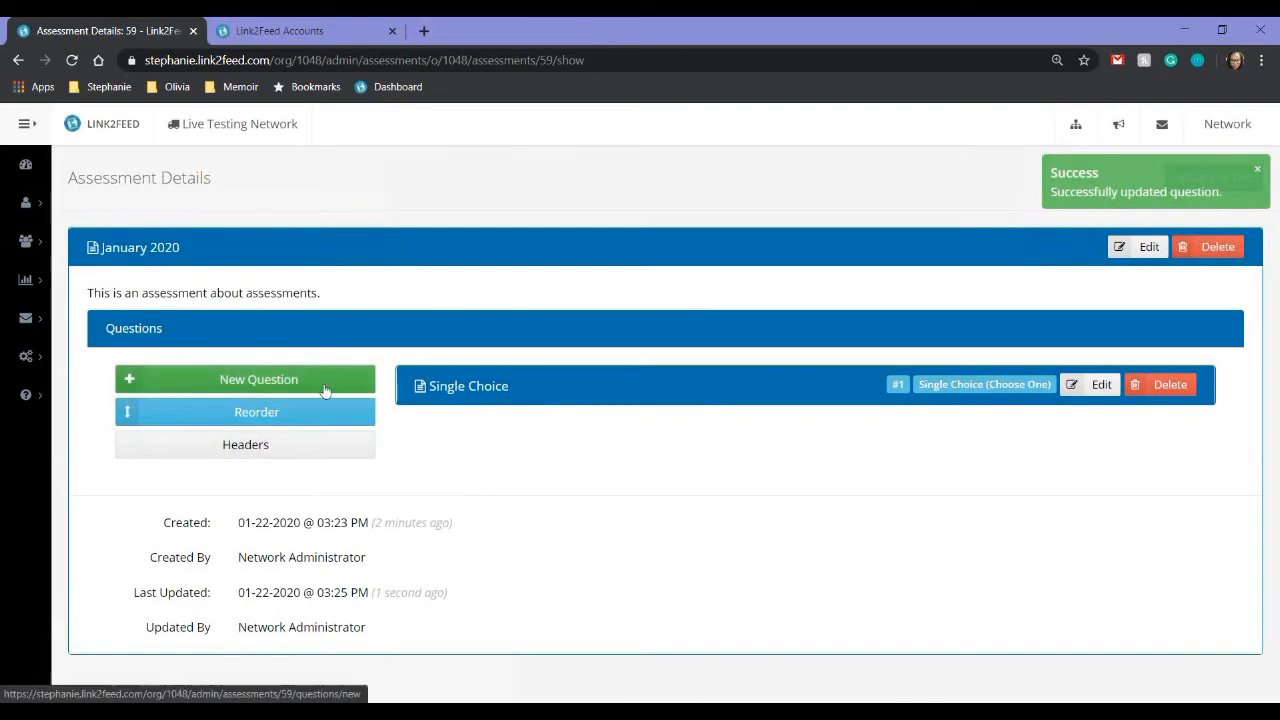
View the reordering page for the January 2020 assessment's questions and leave it without making changes.
click(297, 420)
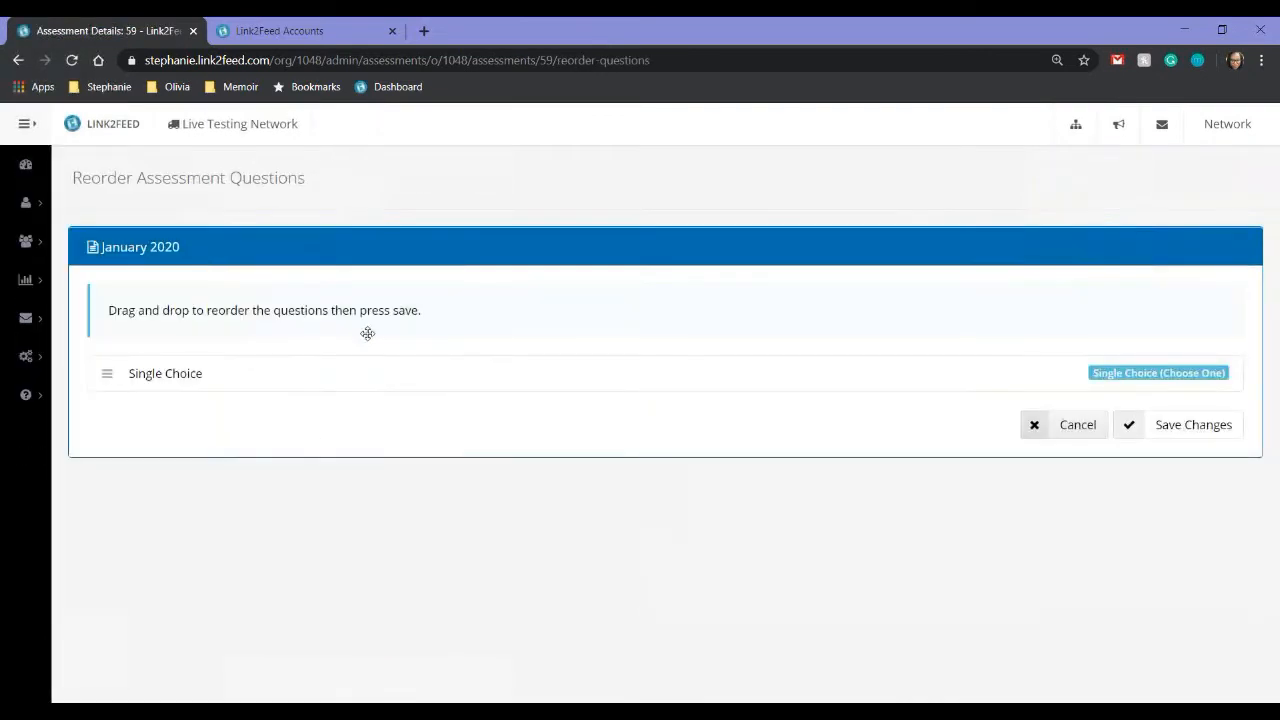
click(1040, 432)
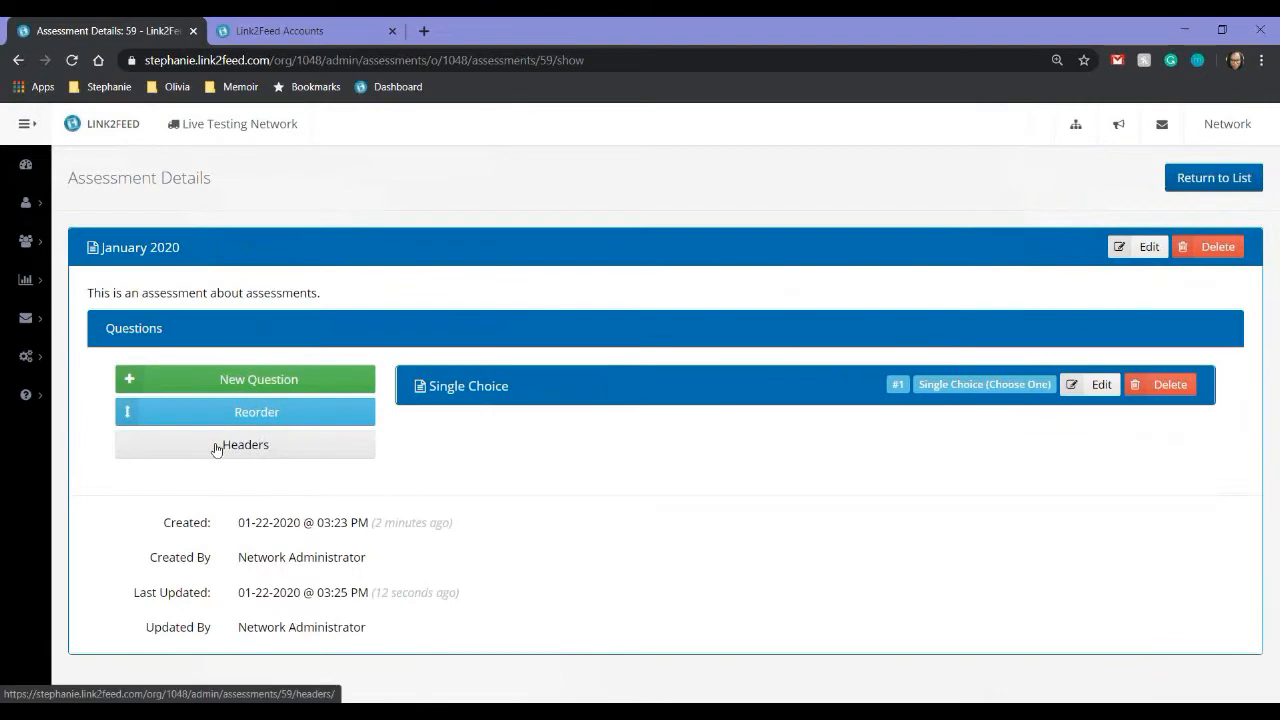
Create a header named "Header" for the January 2020 assessment and return to the assessment details.
click(215, 447)
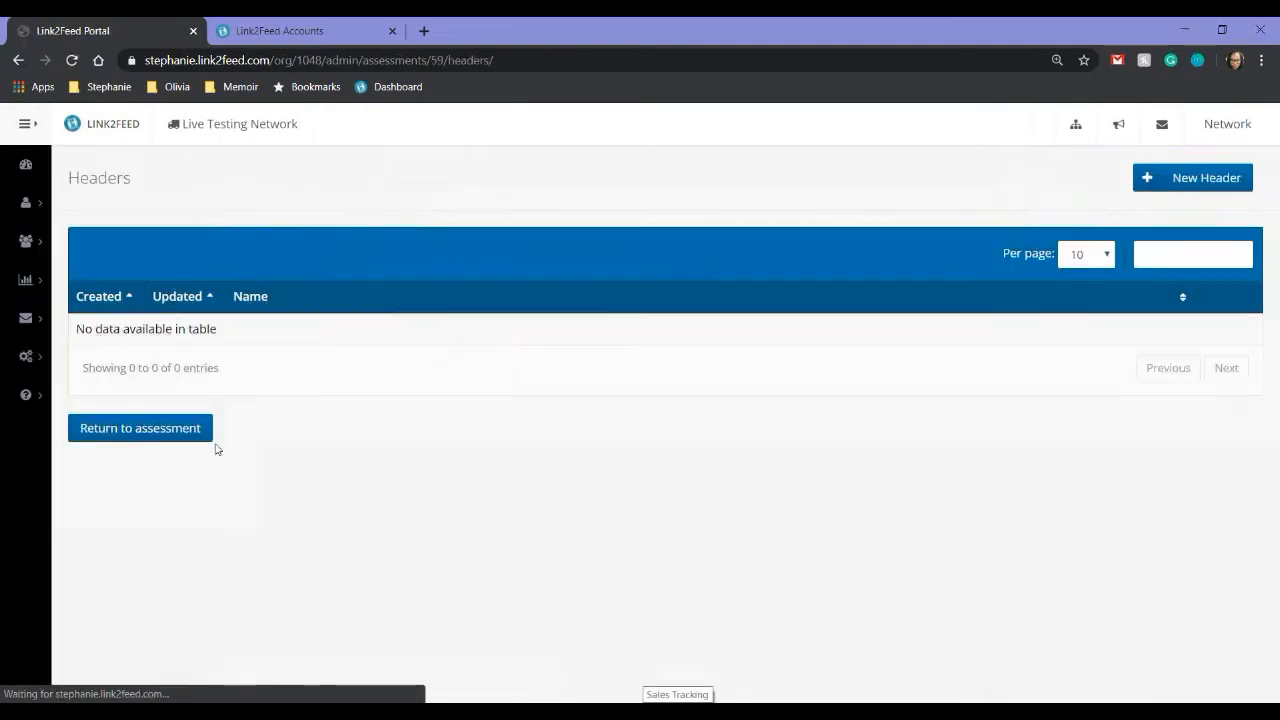
click(1199, 187)
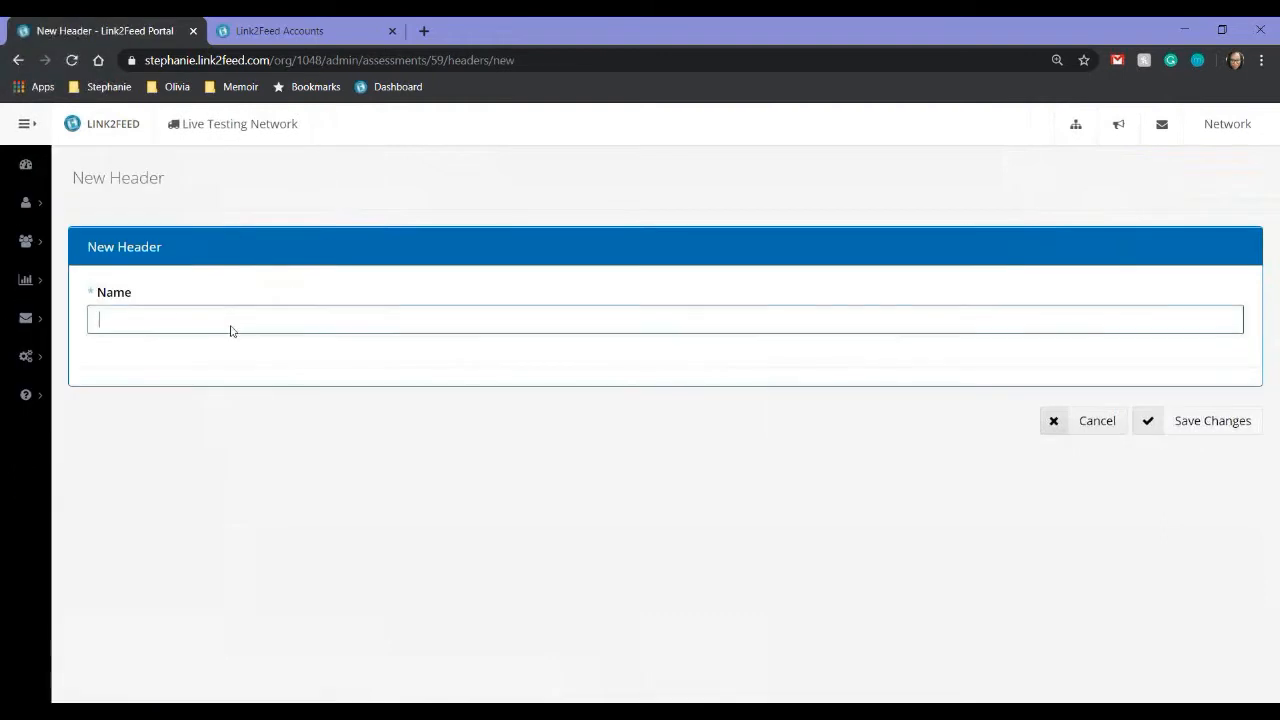
text(Header)
click(1196, 410)
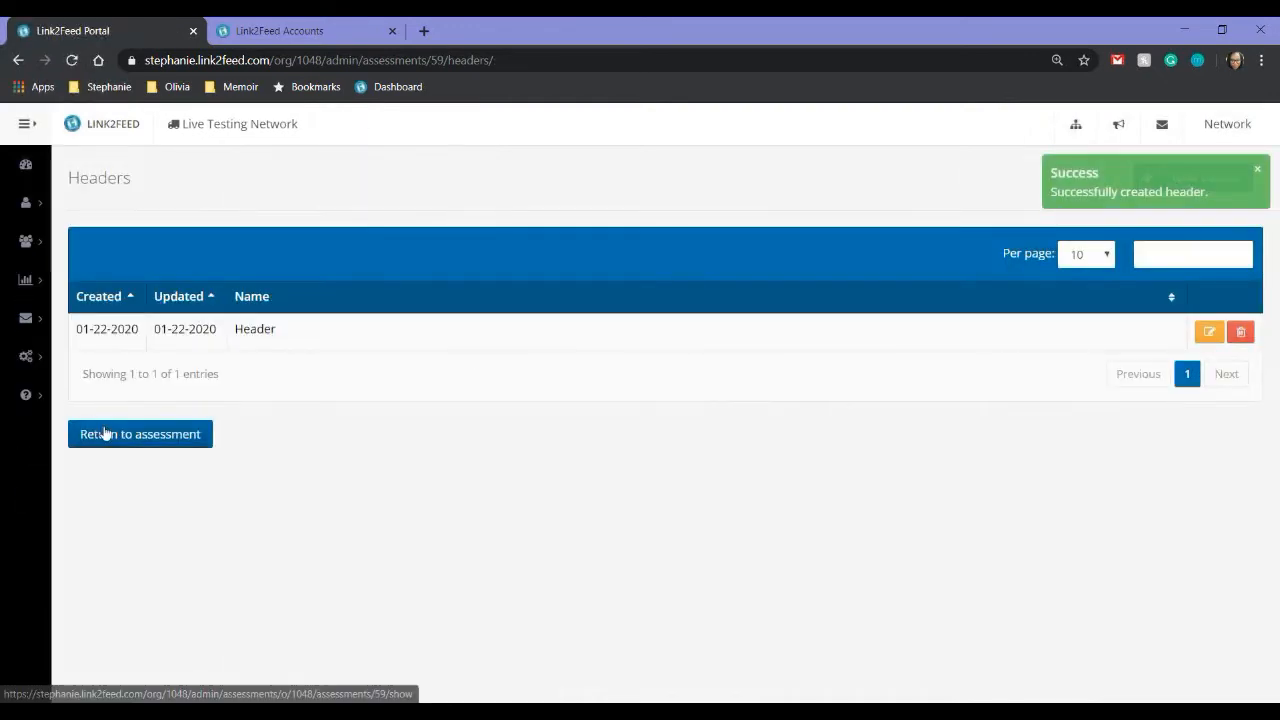
click(119, 450)
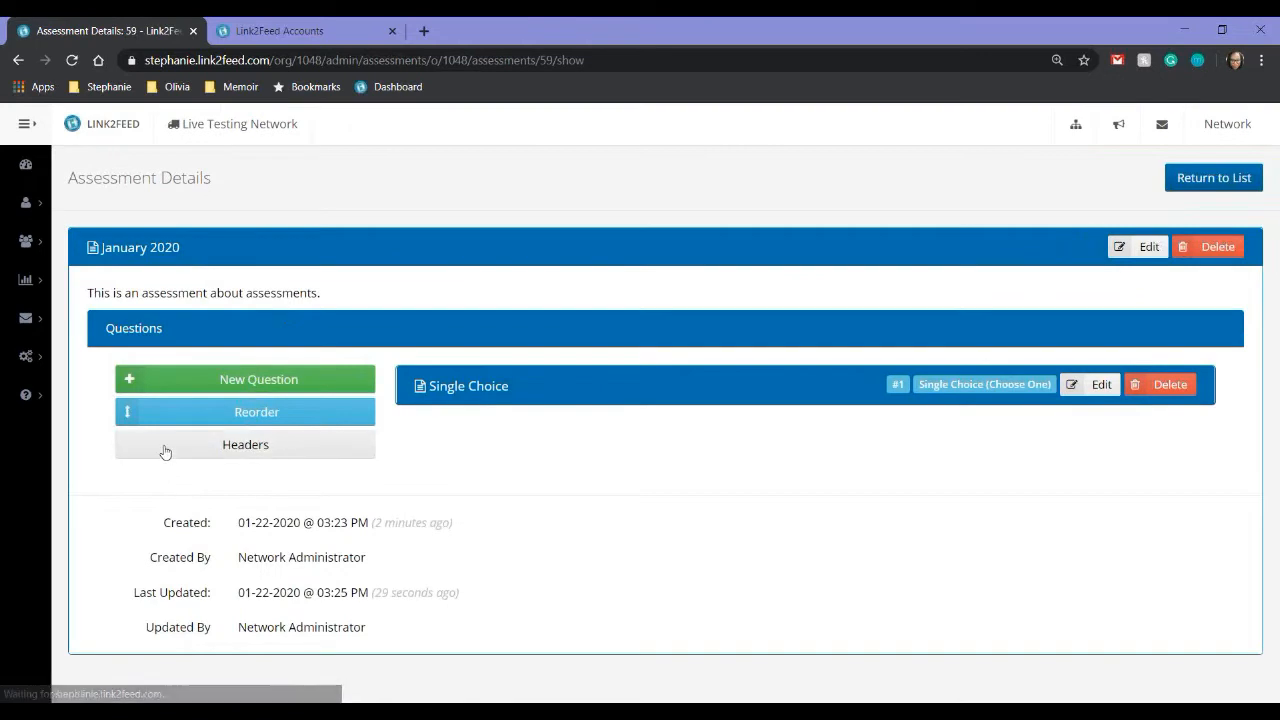
Check the header choices offered in a new question form, and cancel the question.
click(250, 380)
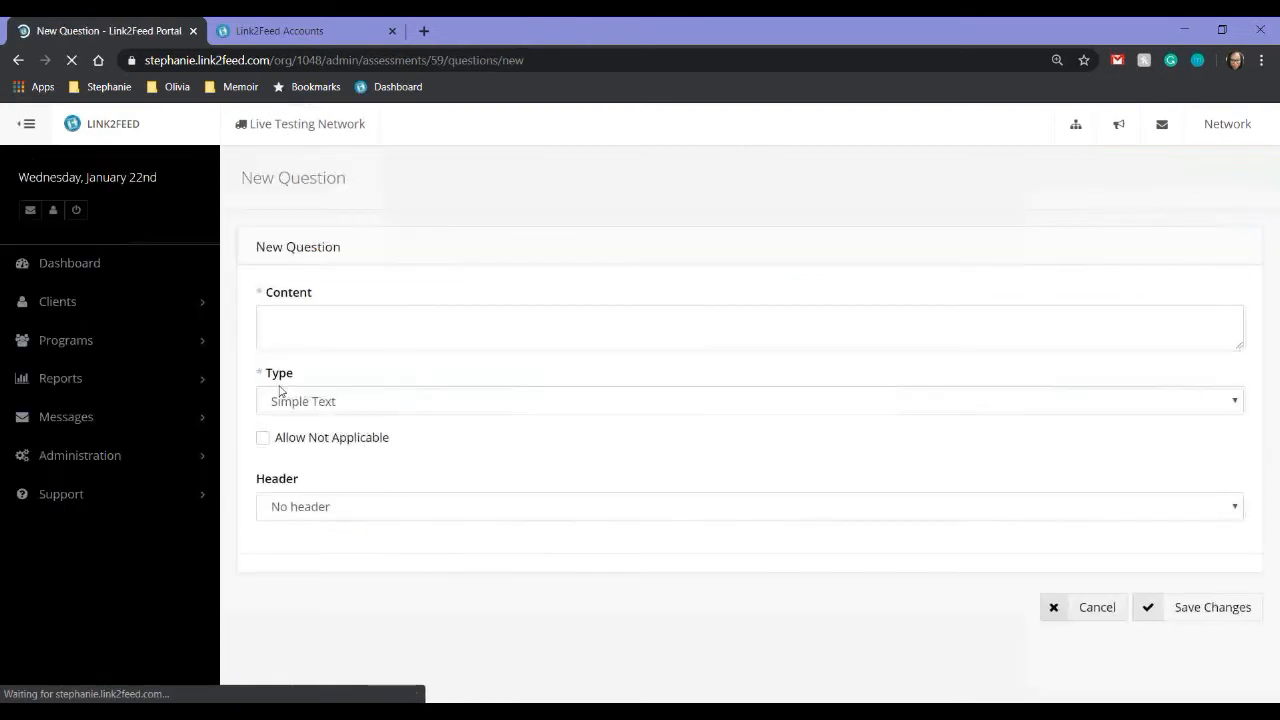
click(192, 467)
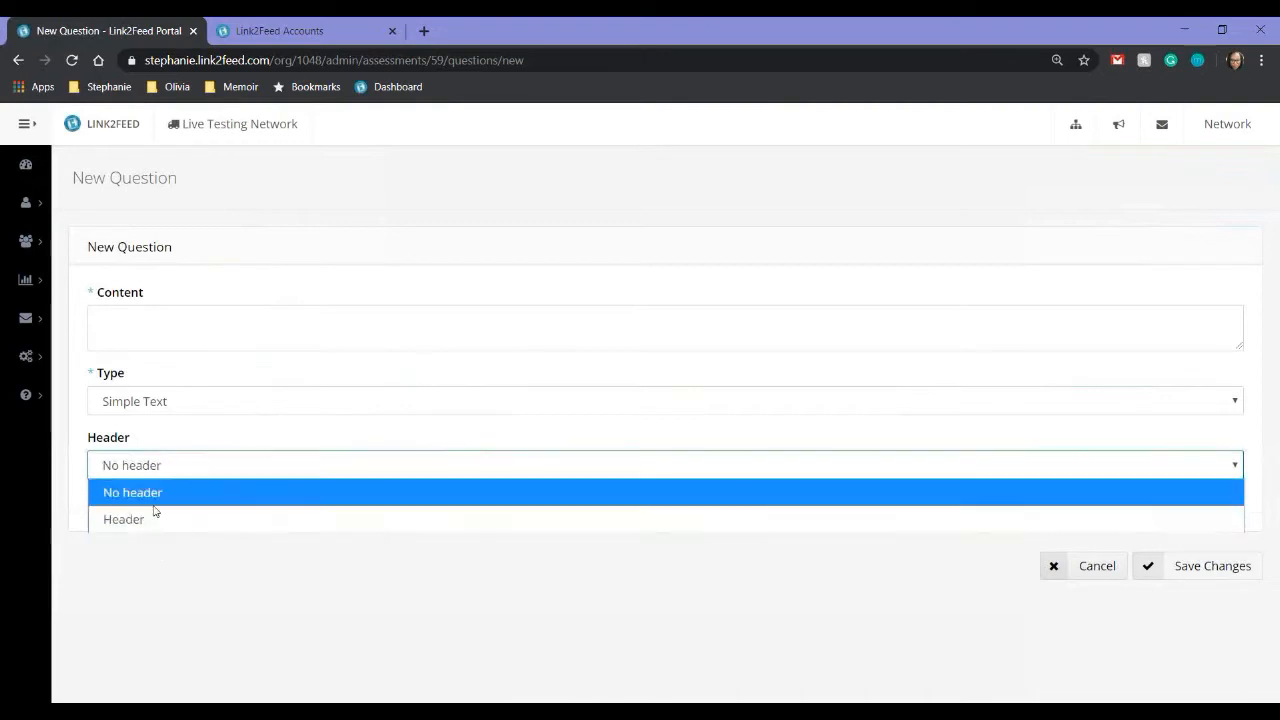
click(635, 443)
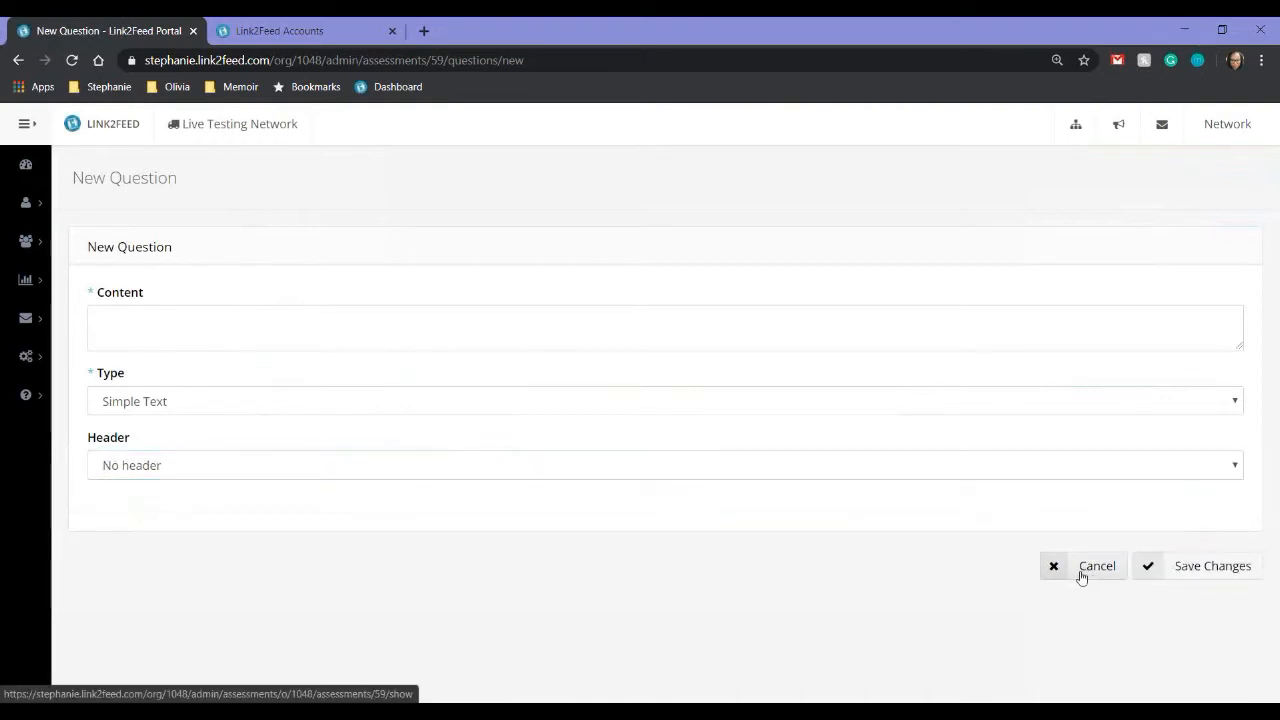
click(1081, 576)
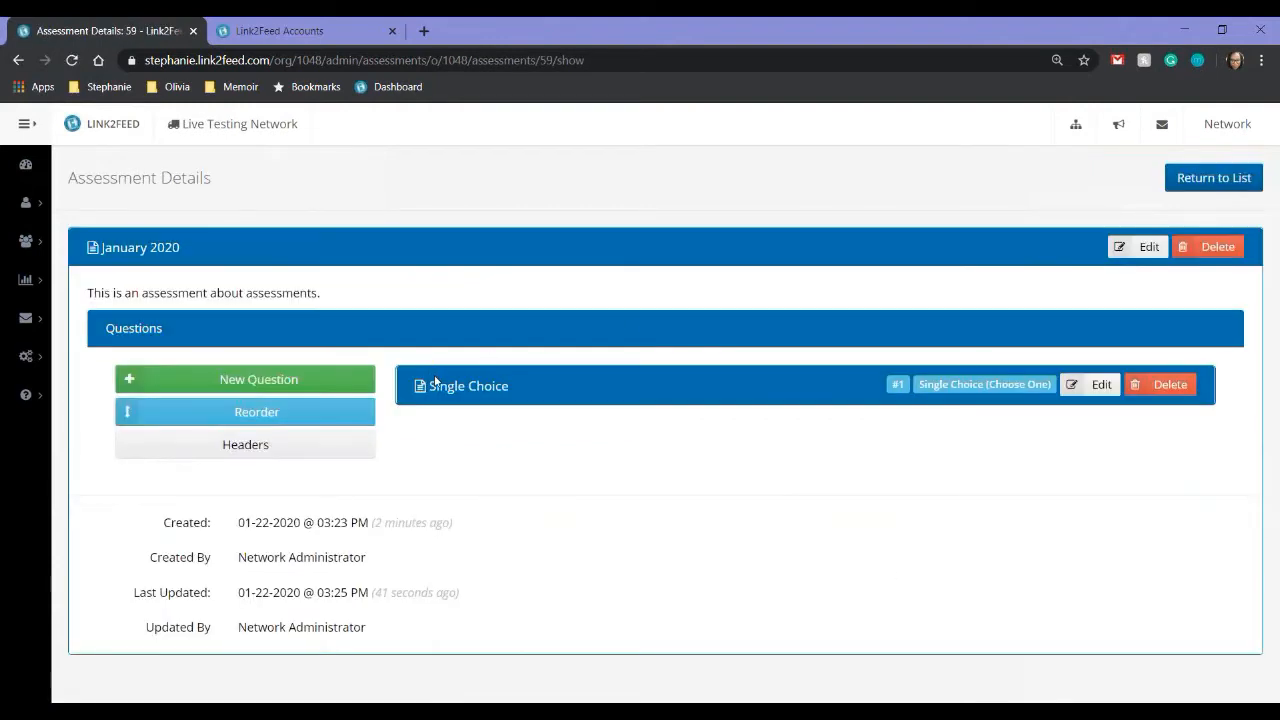
Return to the Assessment Manager by way of the assessments list and review its assessment and framework configuration sections.
click(1205, 187)
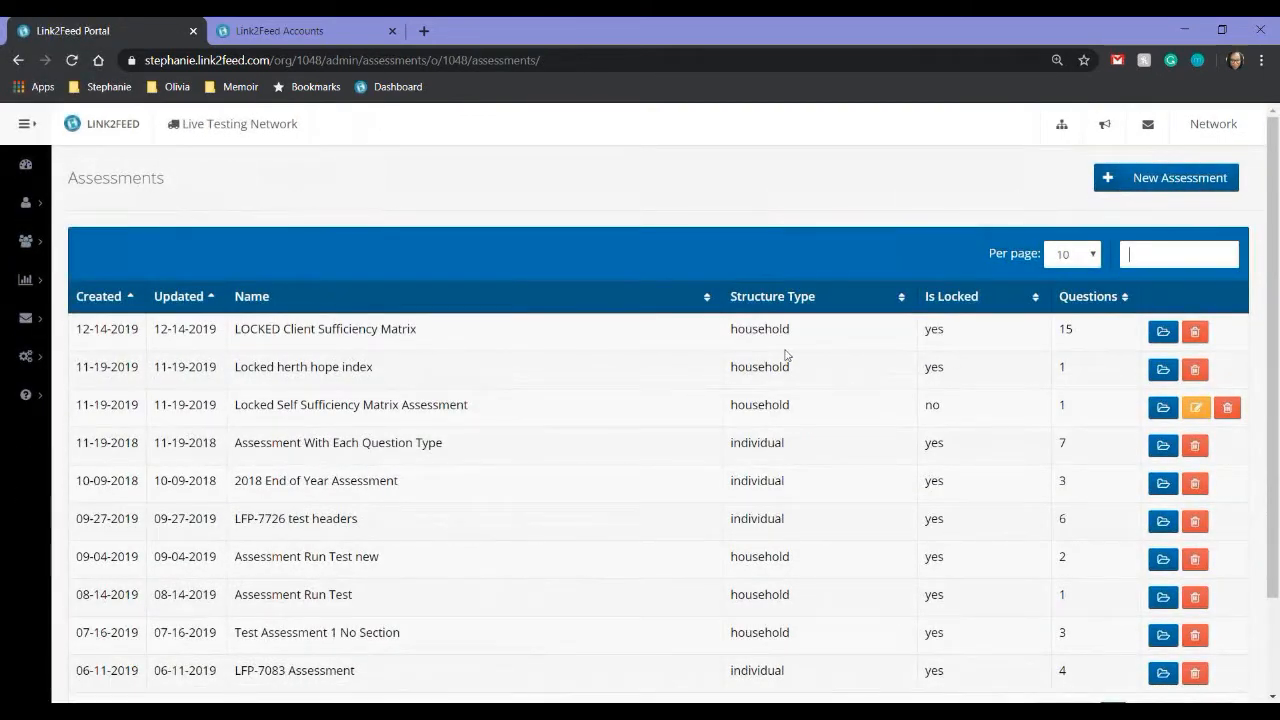
scroll(788, 340, down, 2)
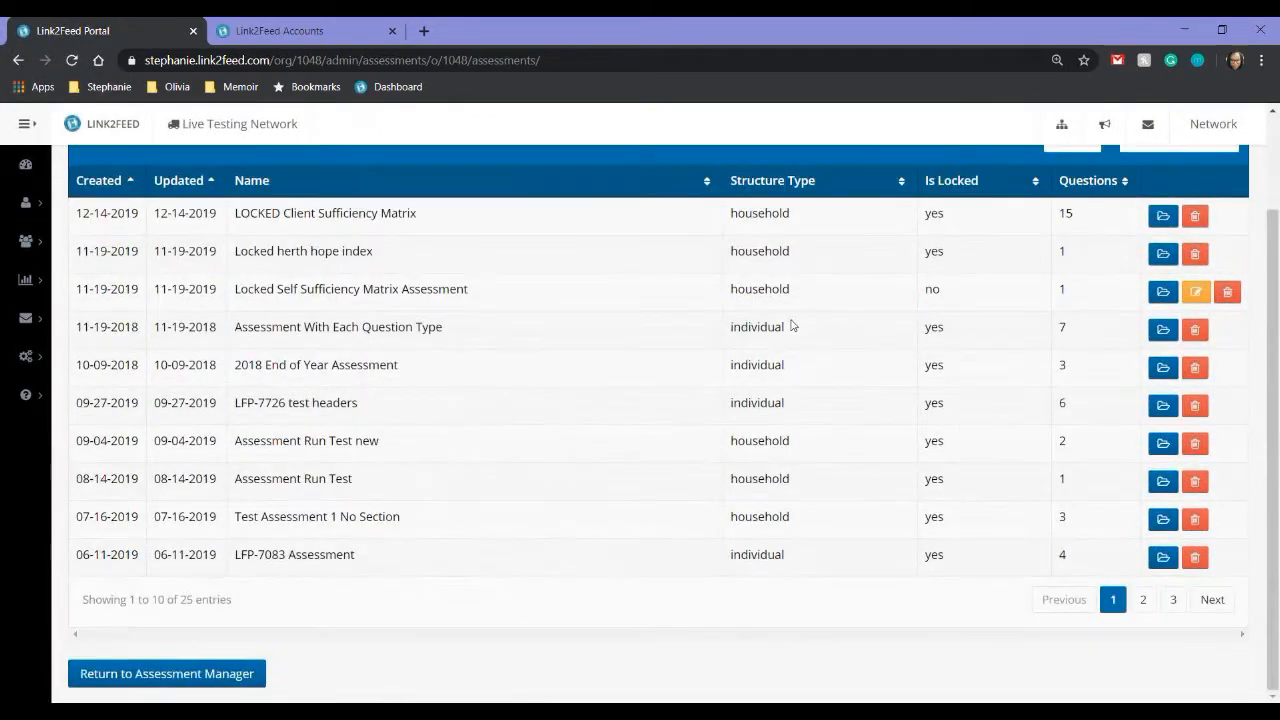
click(222, 674)
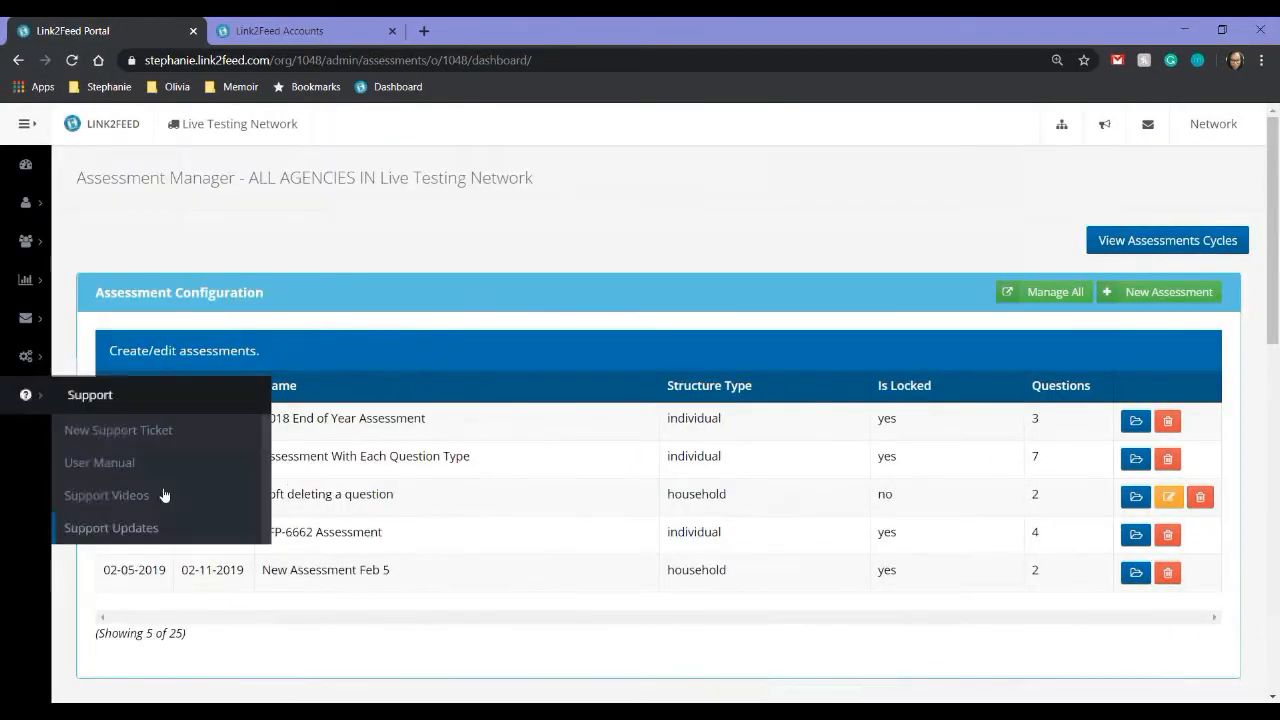
scroll(362, 394, down, 4)
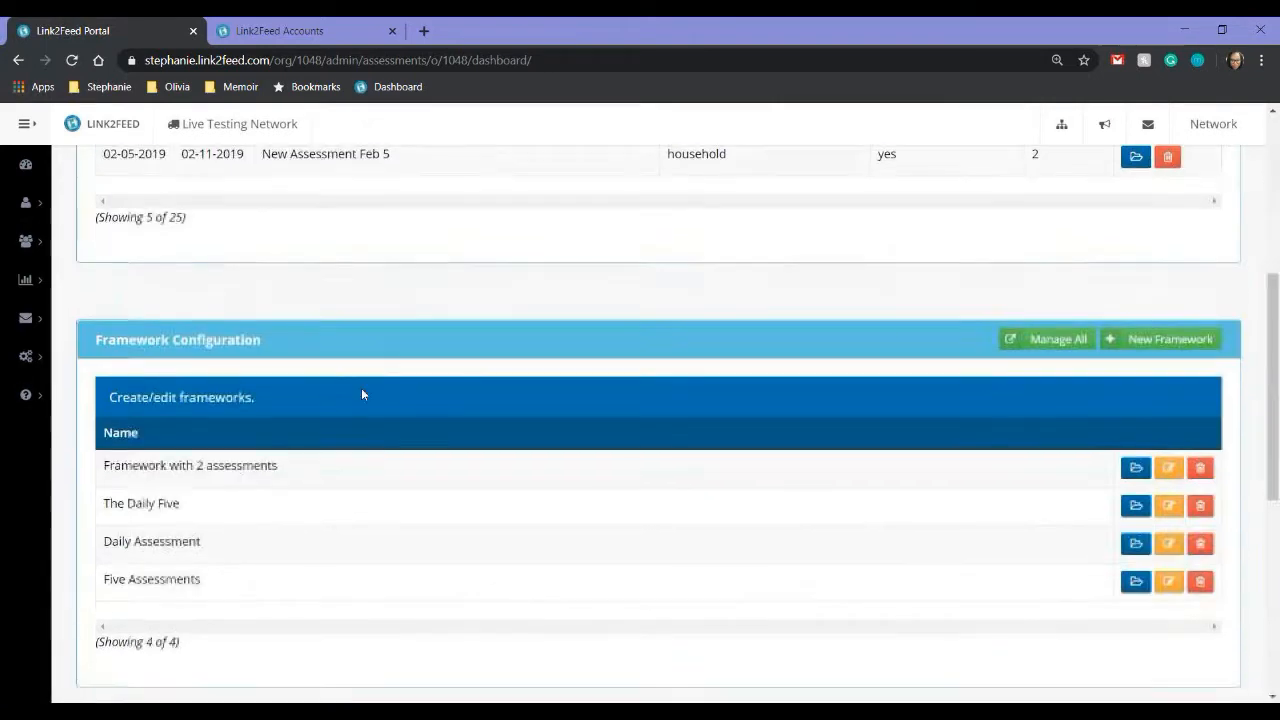
scroll(362, 400, up, 4)
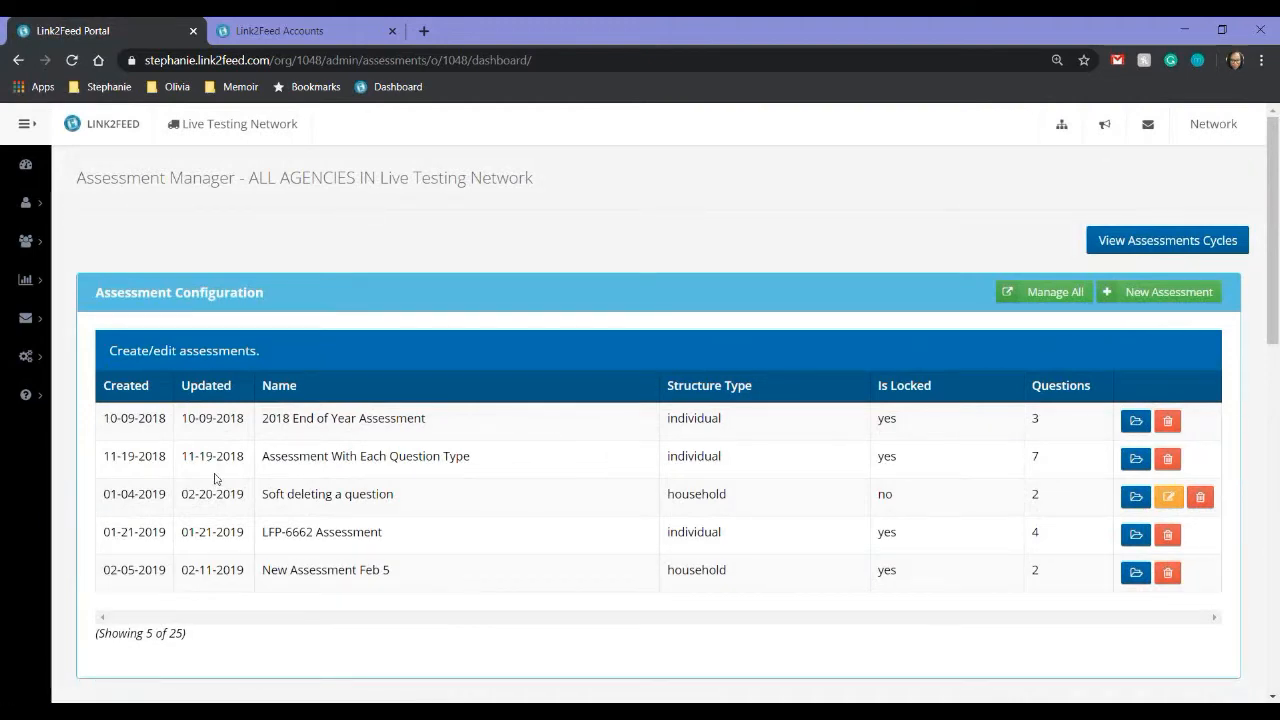
mouse_move(128, 354)
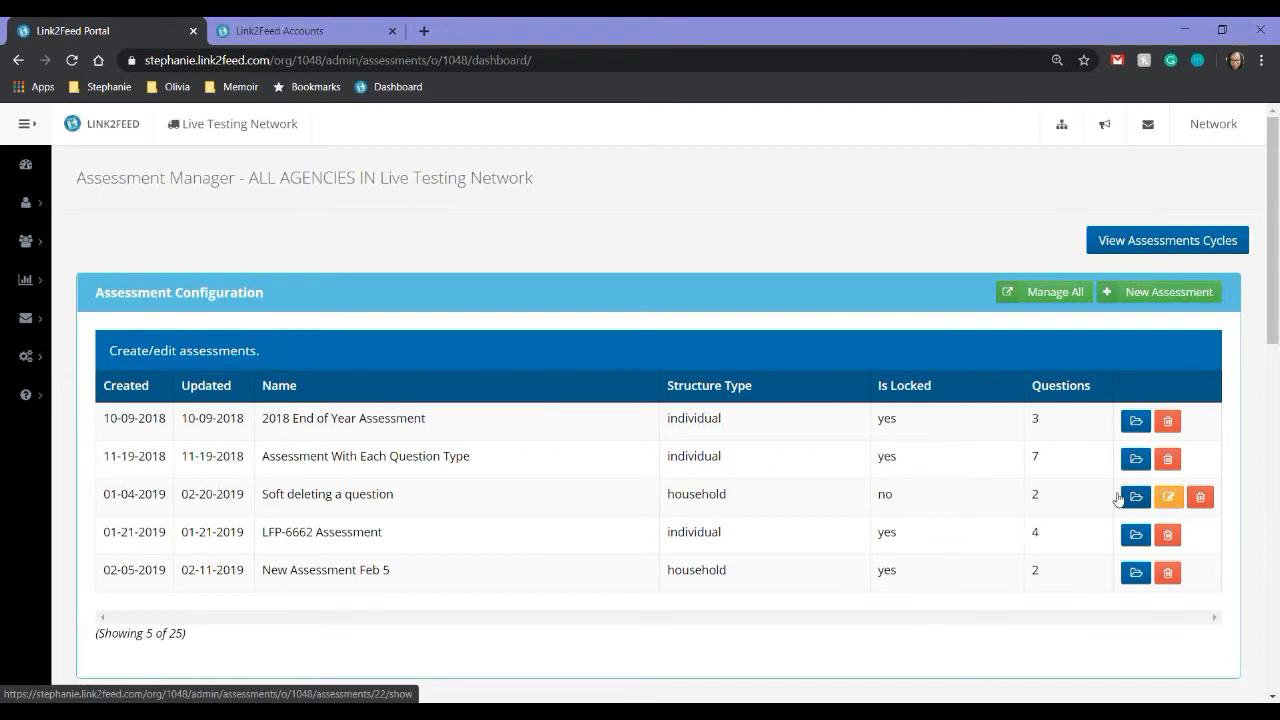
Try a new framework with Unlimited Assessments off and 8 assessments, re-enable Unlimited Assessments, and cancel the framework.
scroll(950, 501, down, 4)
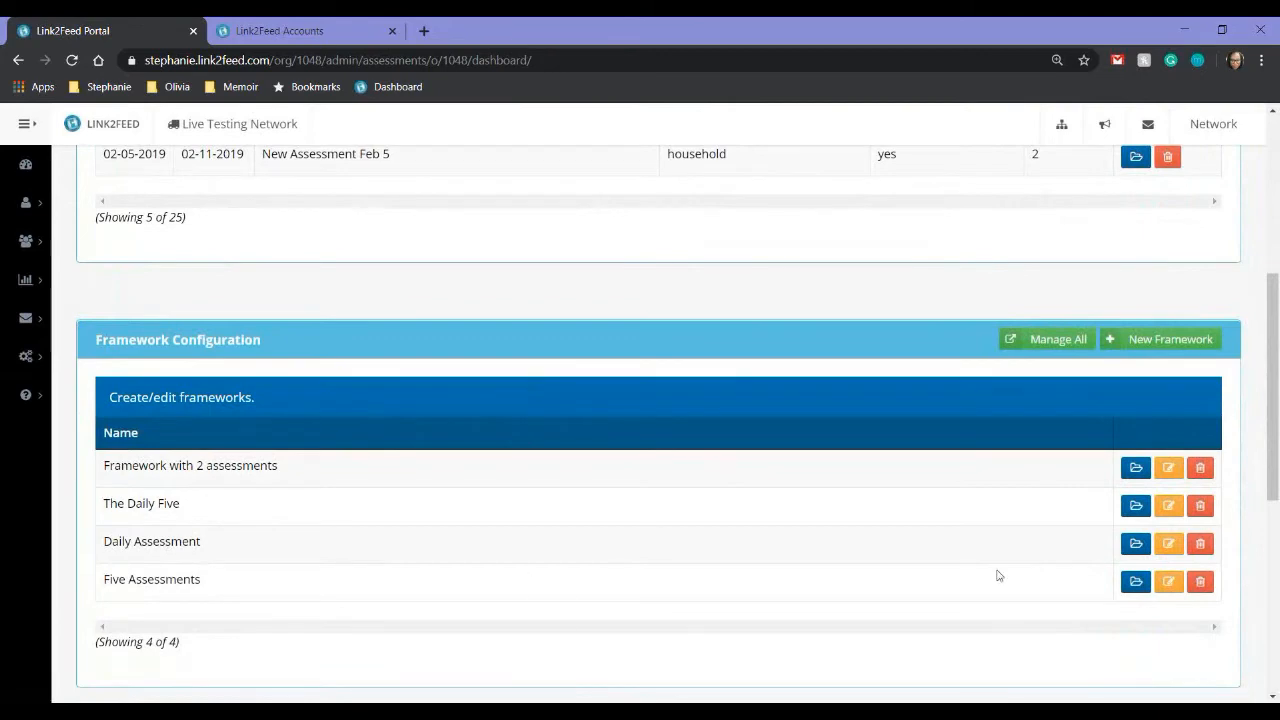
click(1152, 343)
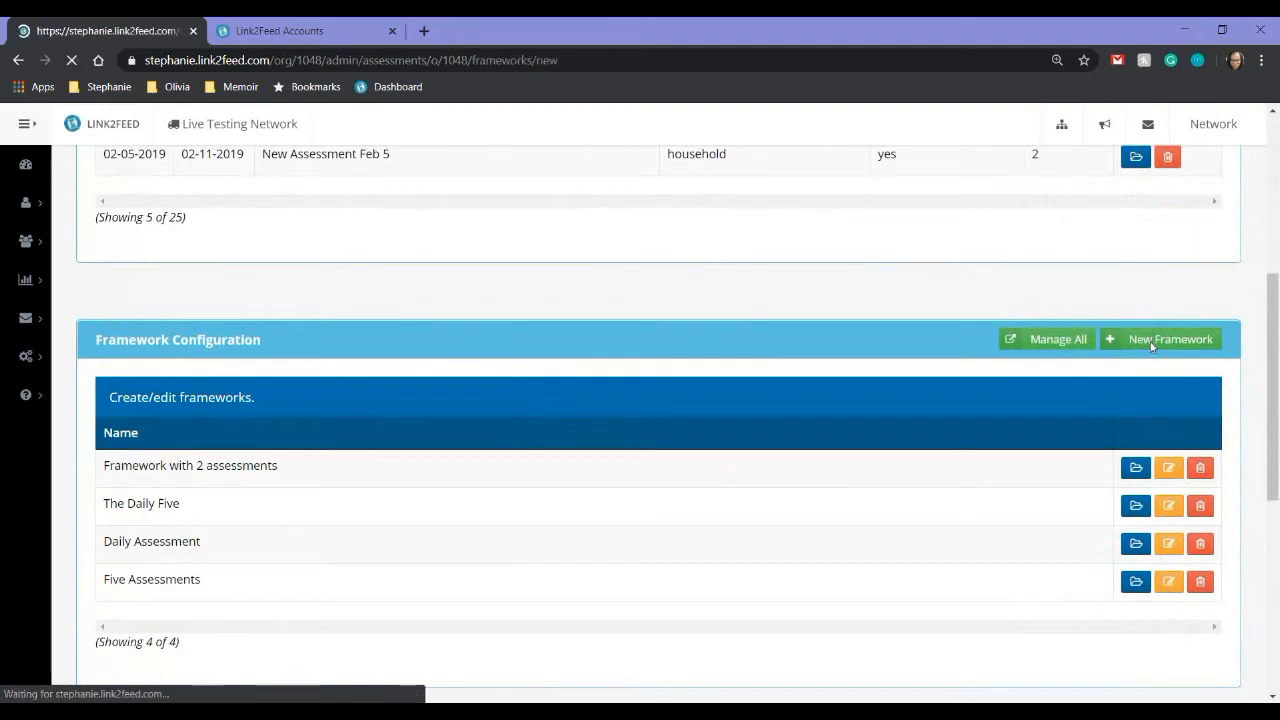
click(140, 319)
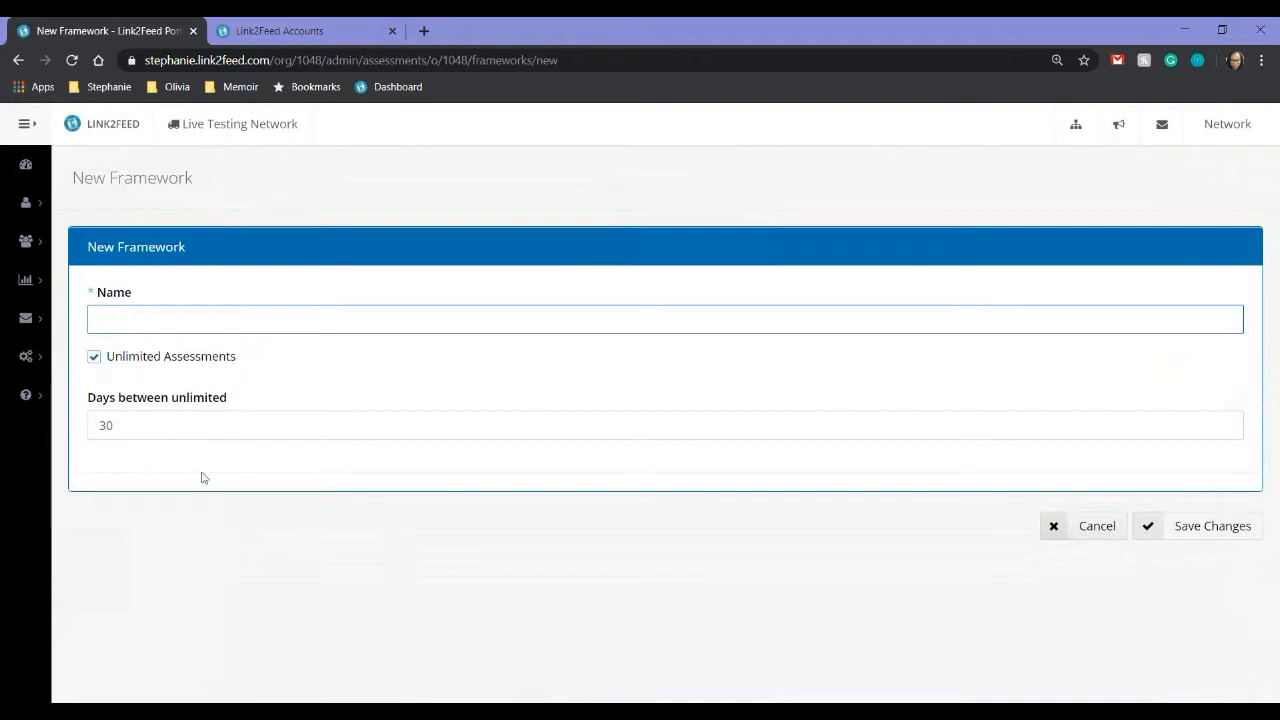
click(95, 362)
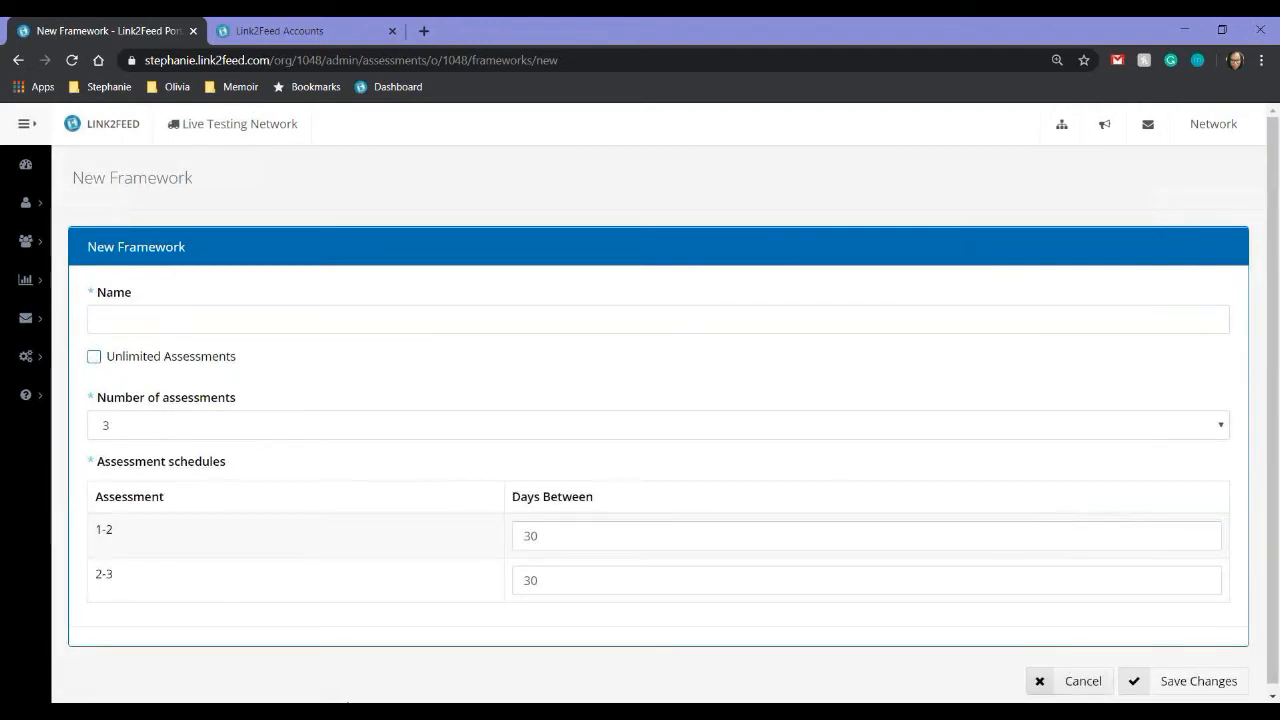
click(143, 425)
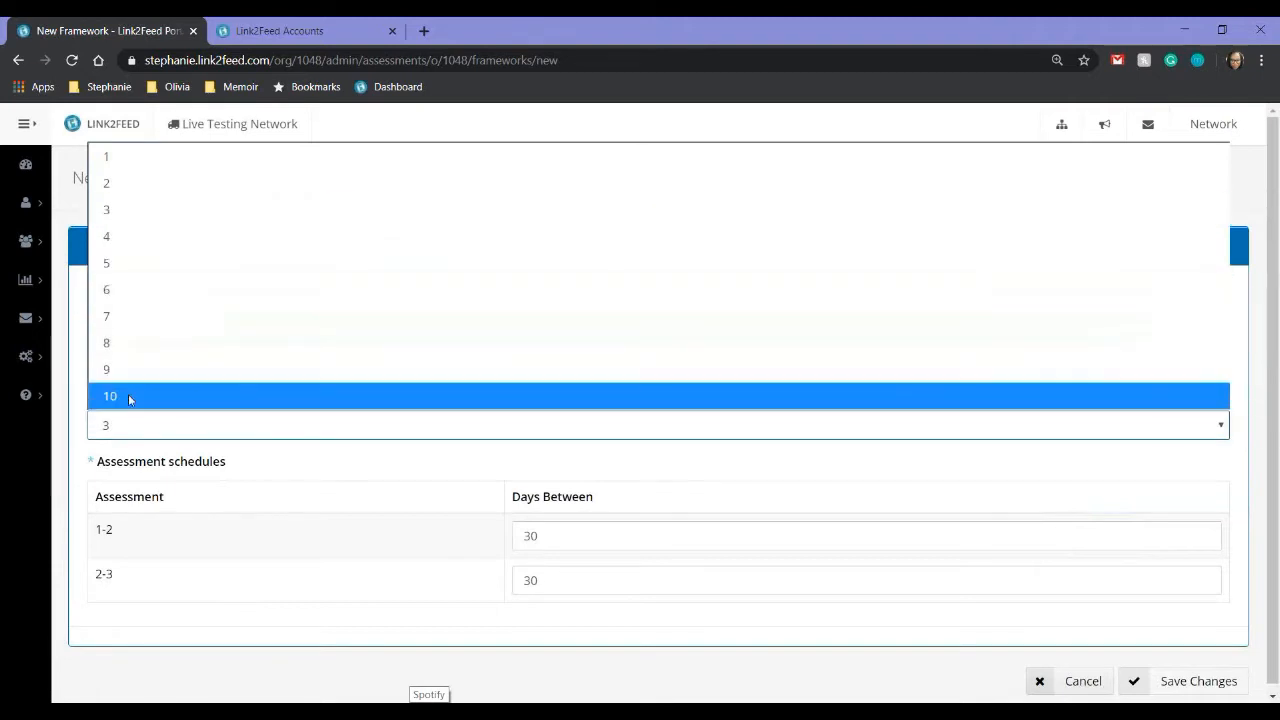
click(140, 343)
scroll(163, 520, down, 3)
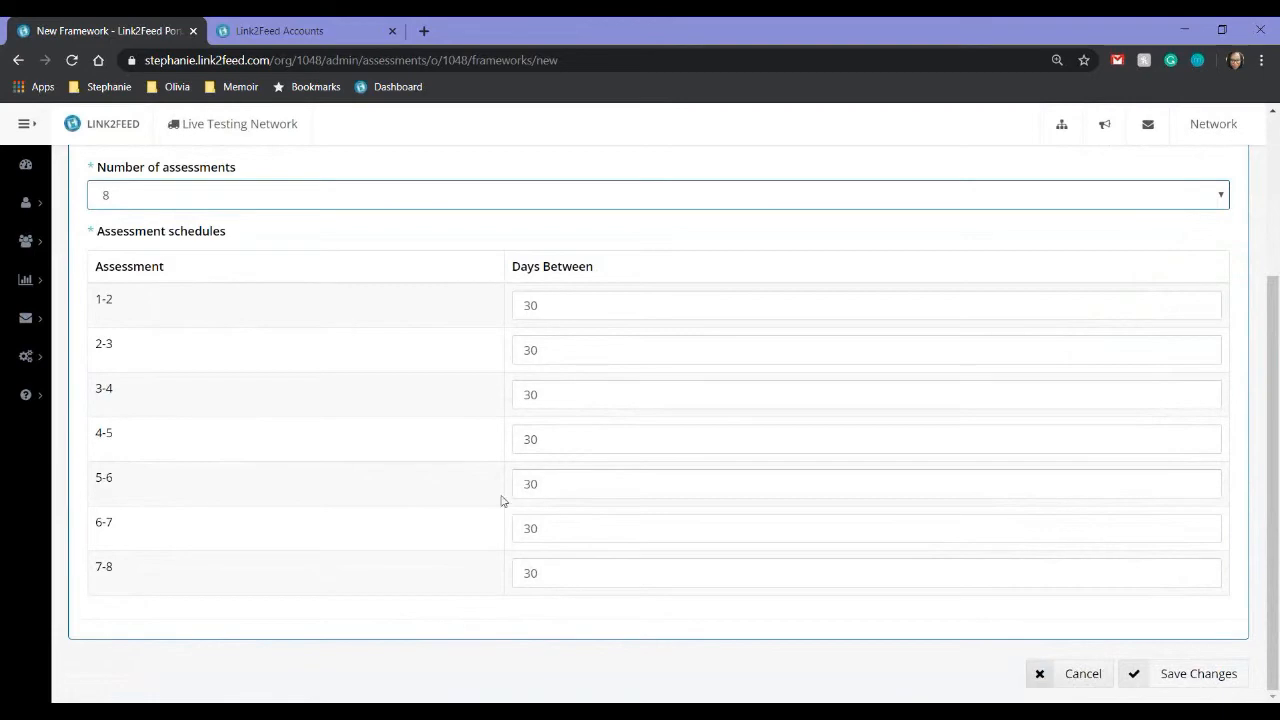
scroll(430, 397, up, 2)
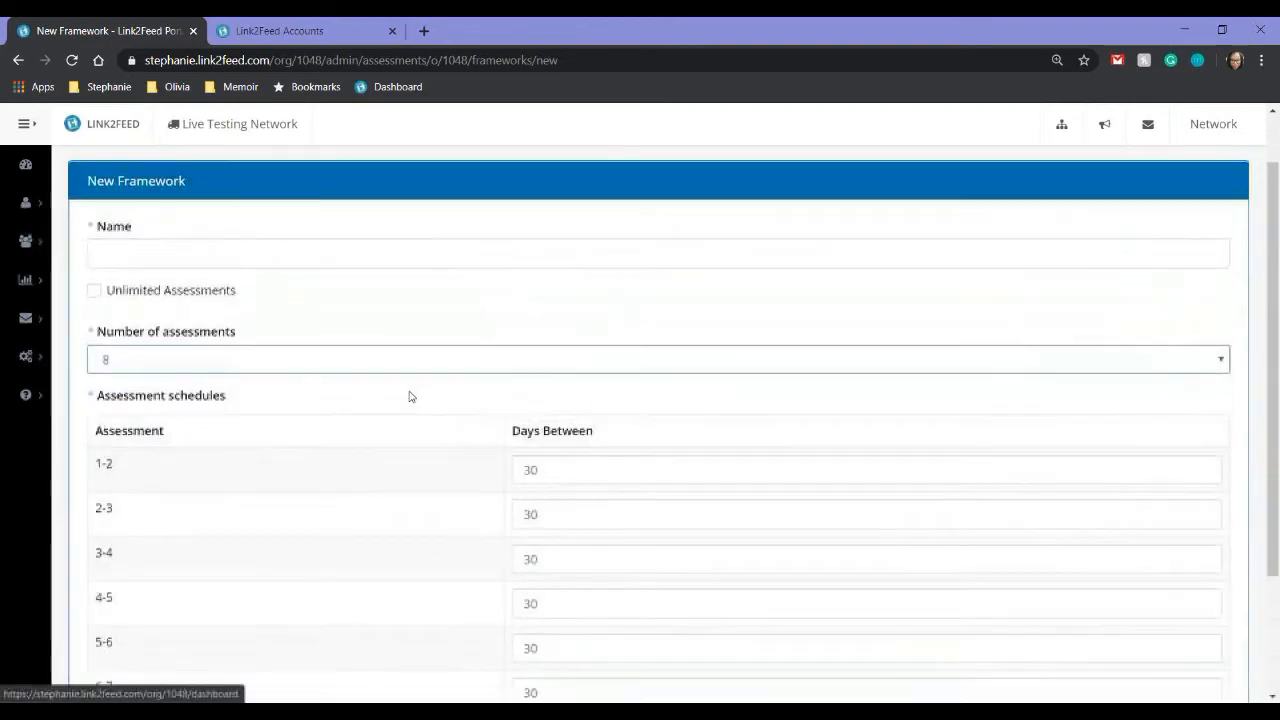
click(176, 300)
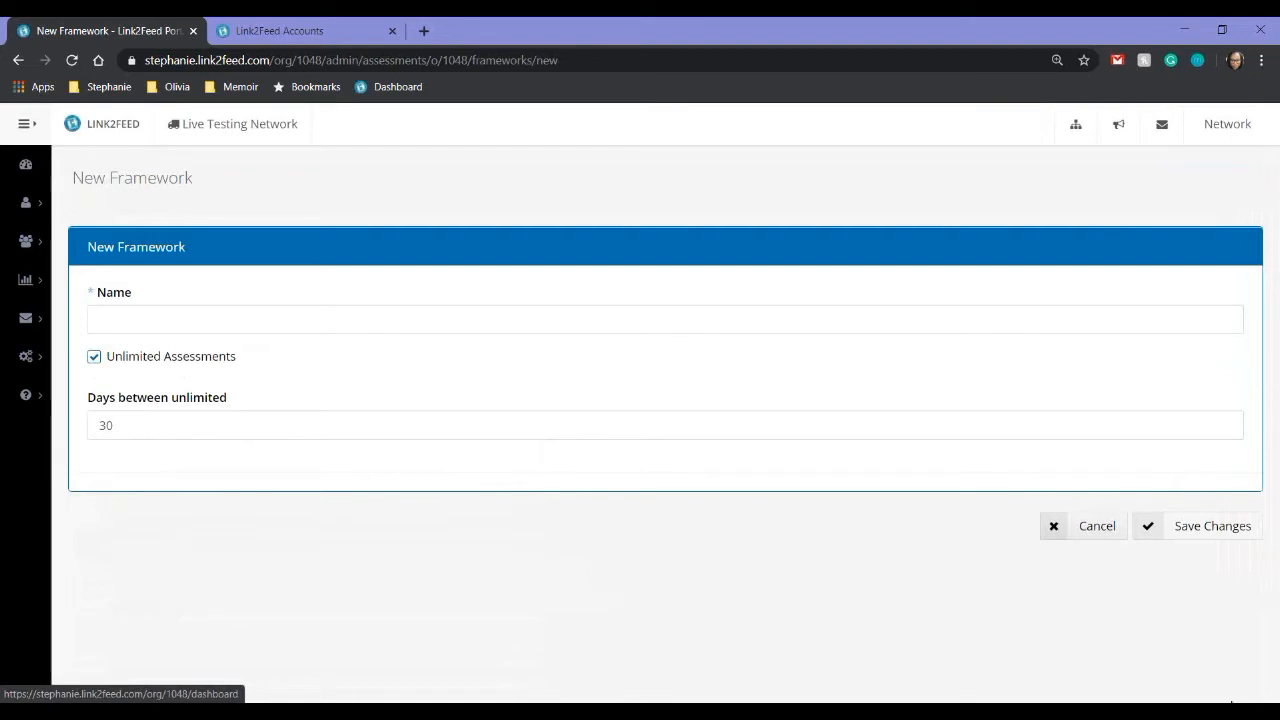
click(1100, 526)
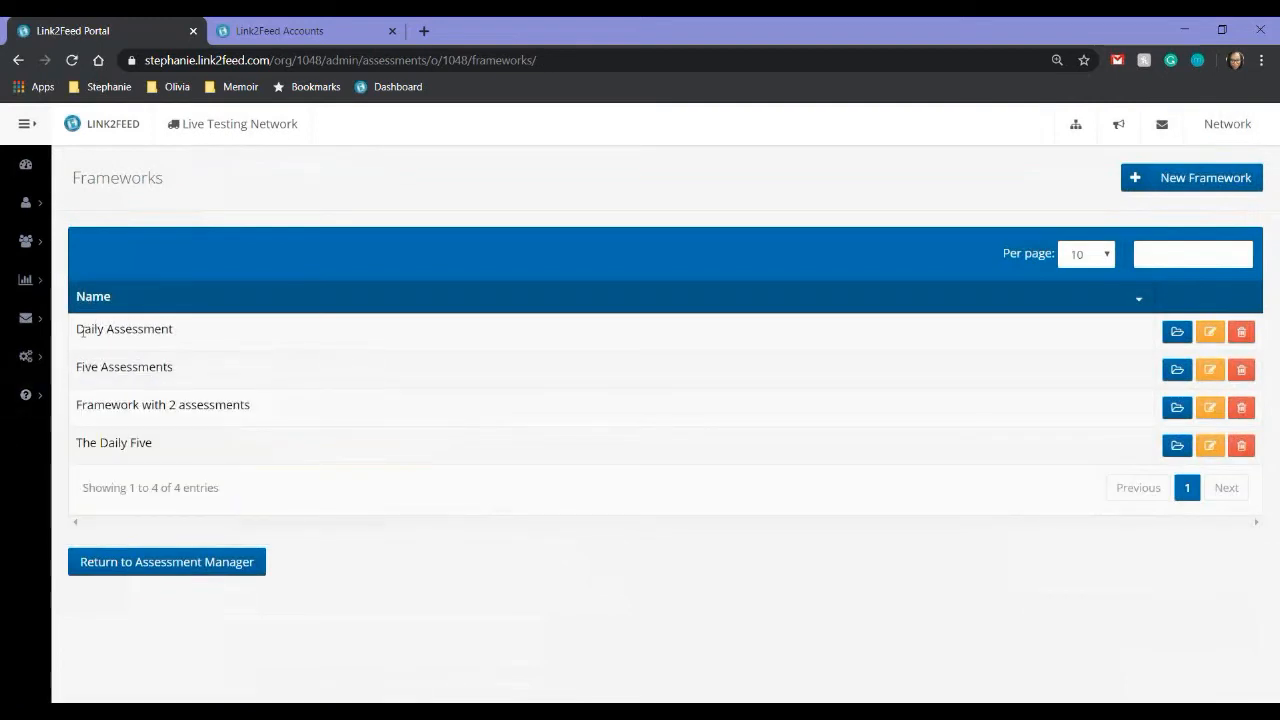
Inspect the settings of the Daily Assessment framework without changing them, and return to the Assessment Manager.
click(1216, 333)
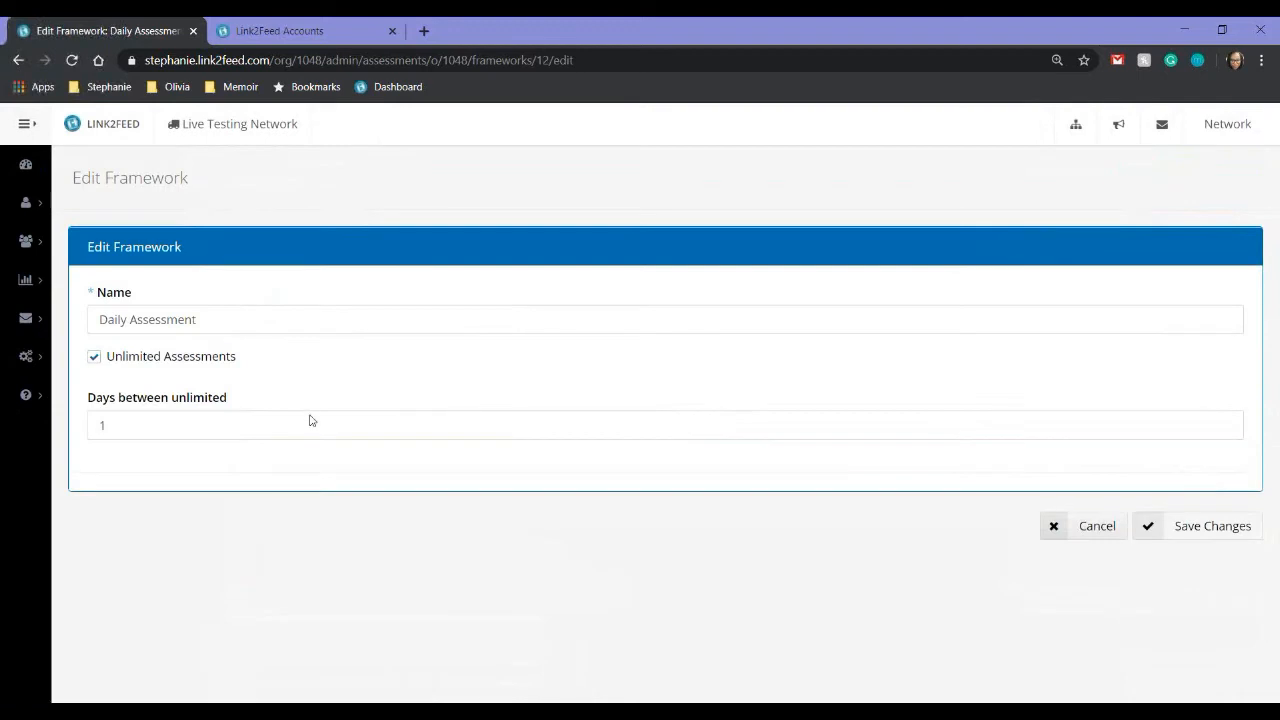
click(1082, 527)
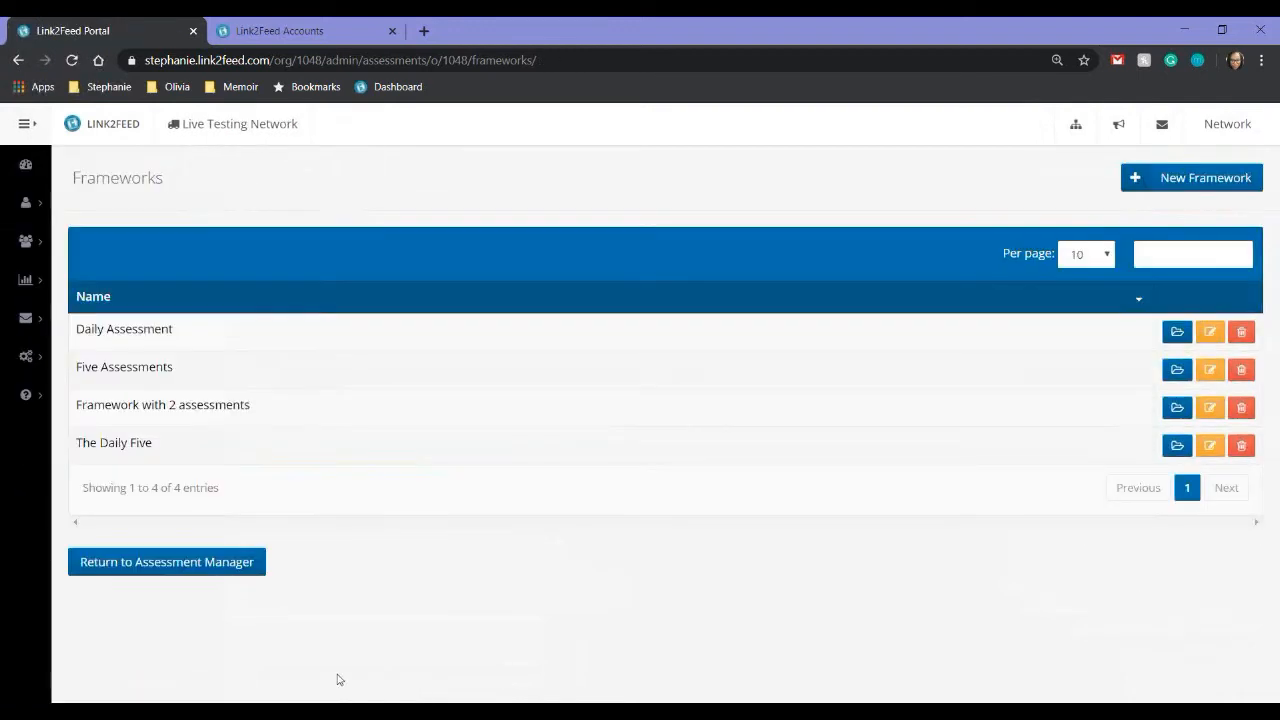
click(215, 562)
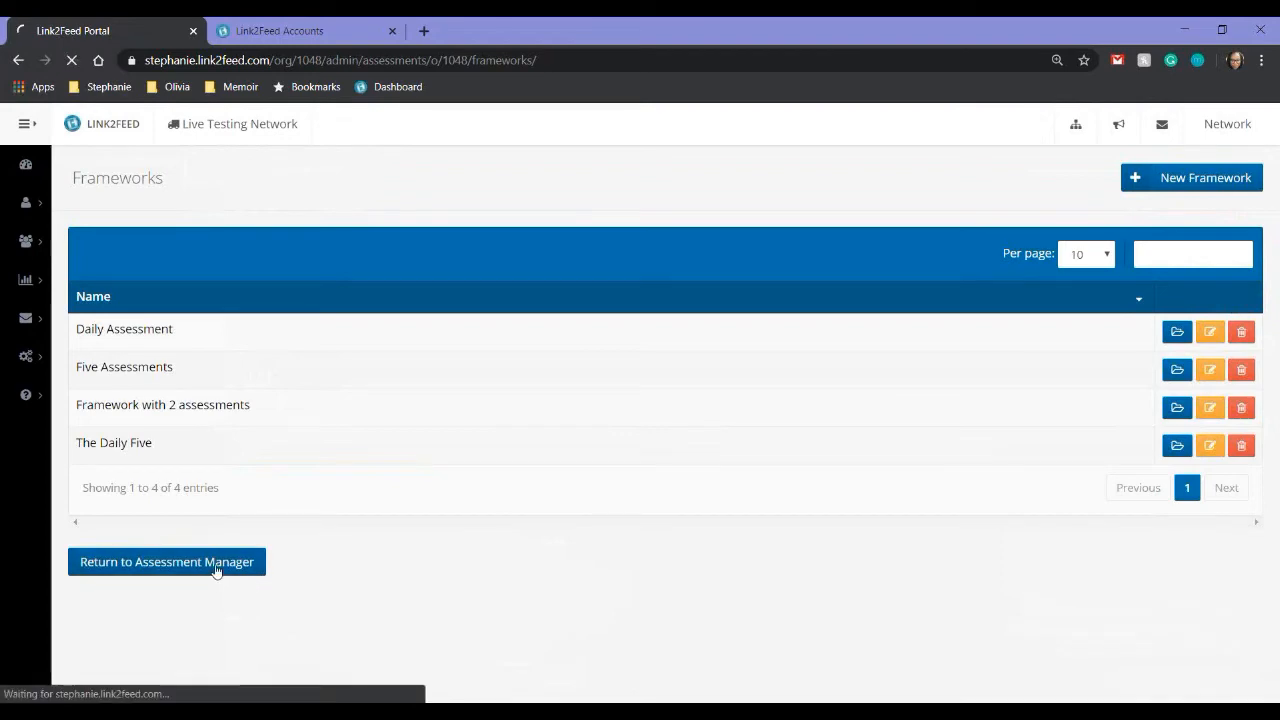
Start a new assessment run for the January 2020 assessment using the Daily Assessment framework.
scroll(240, 567, down, 2)
scroll(240, 567, down, 6)
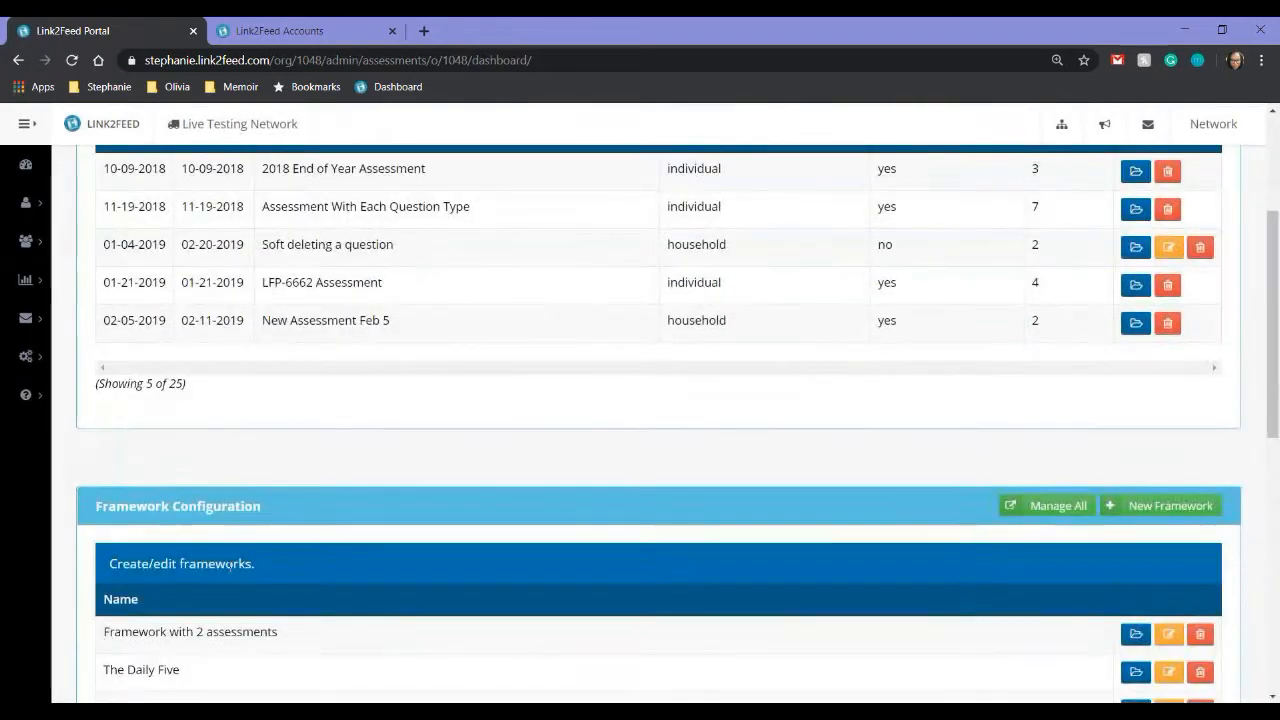
scroll(236, 563, down, 2)
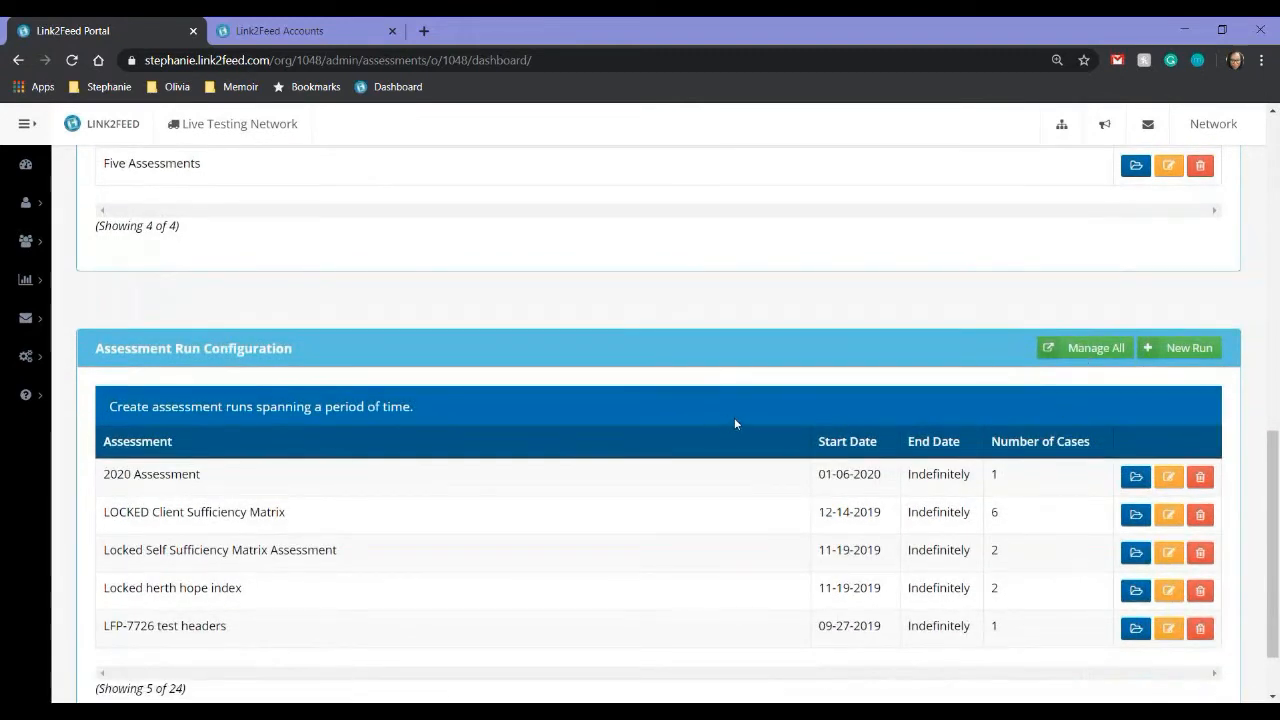
click(1183, 349)
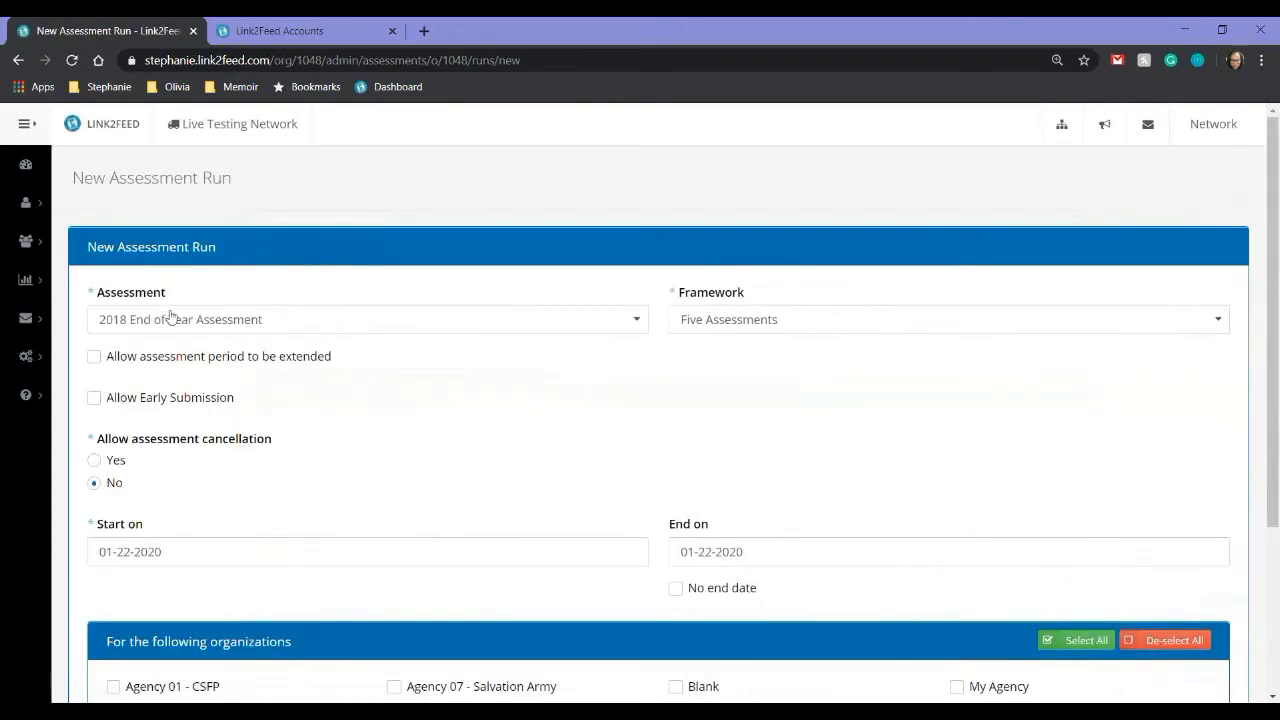
click(178, 319)
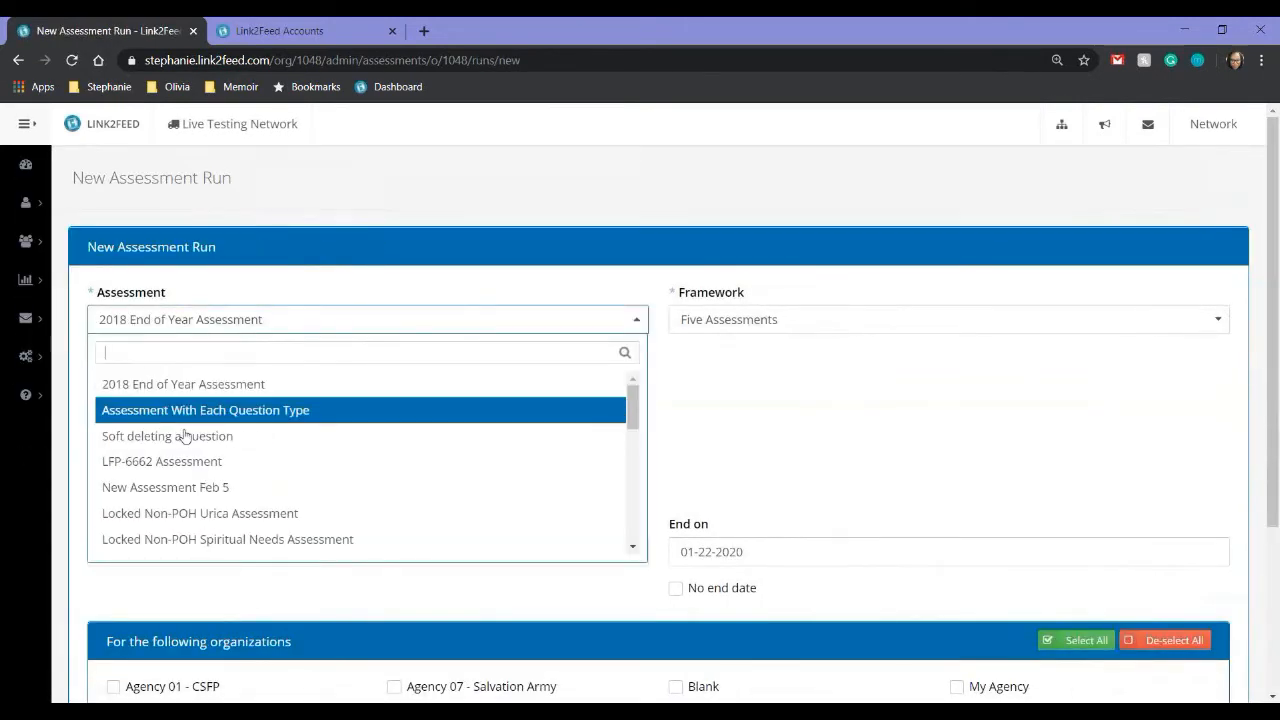
text(202)
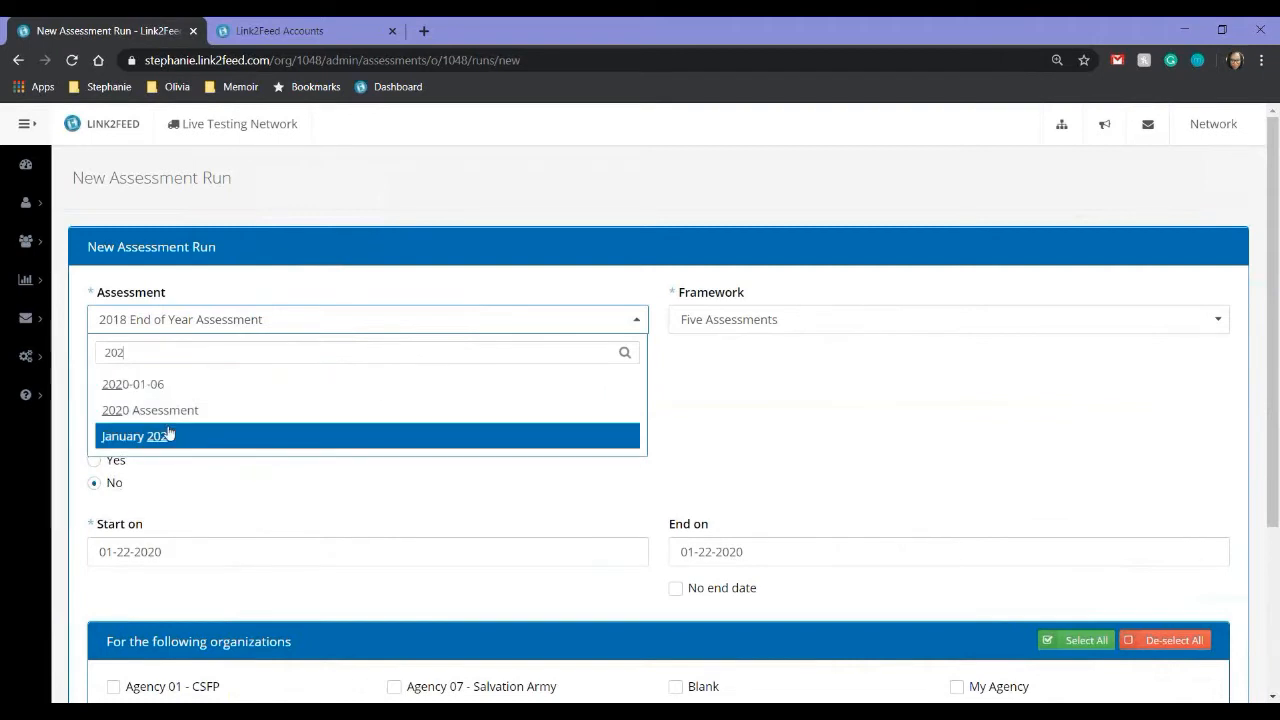
click(168, 435)
click(855, 321)
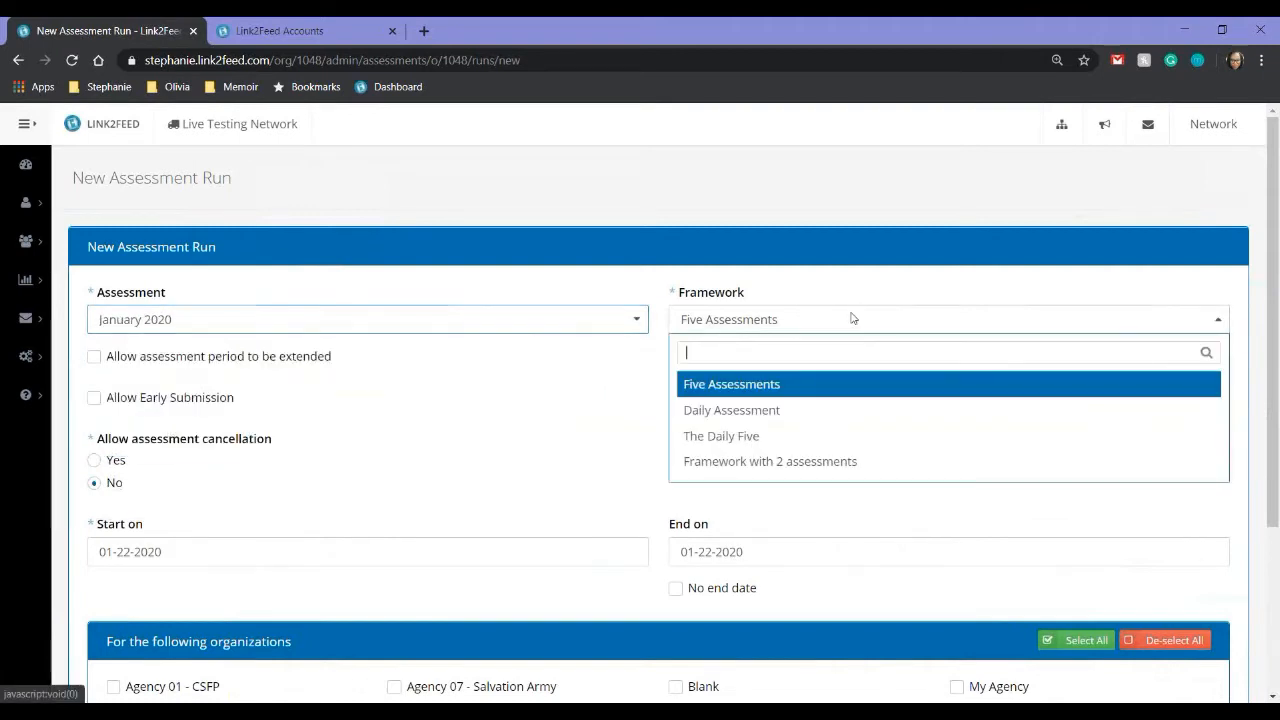
click(718, 410)
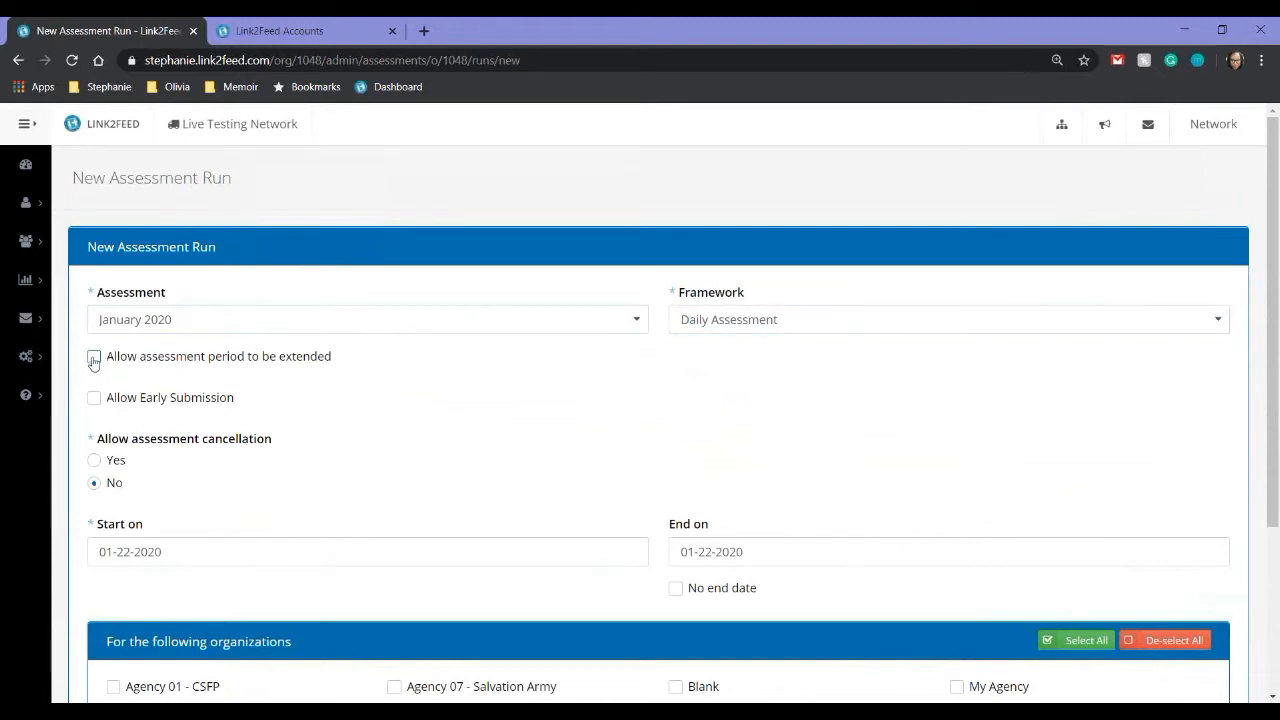
Try the run's period extension, early submission and assessment cancellation options, and set each one back to off or No.
click(94, 360)
click(128, 425)
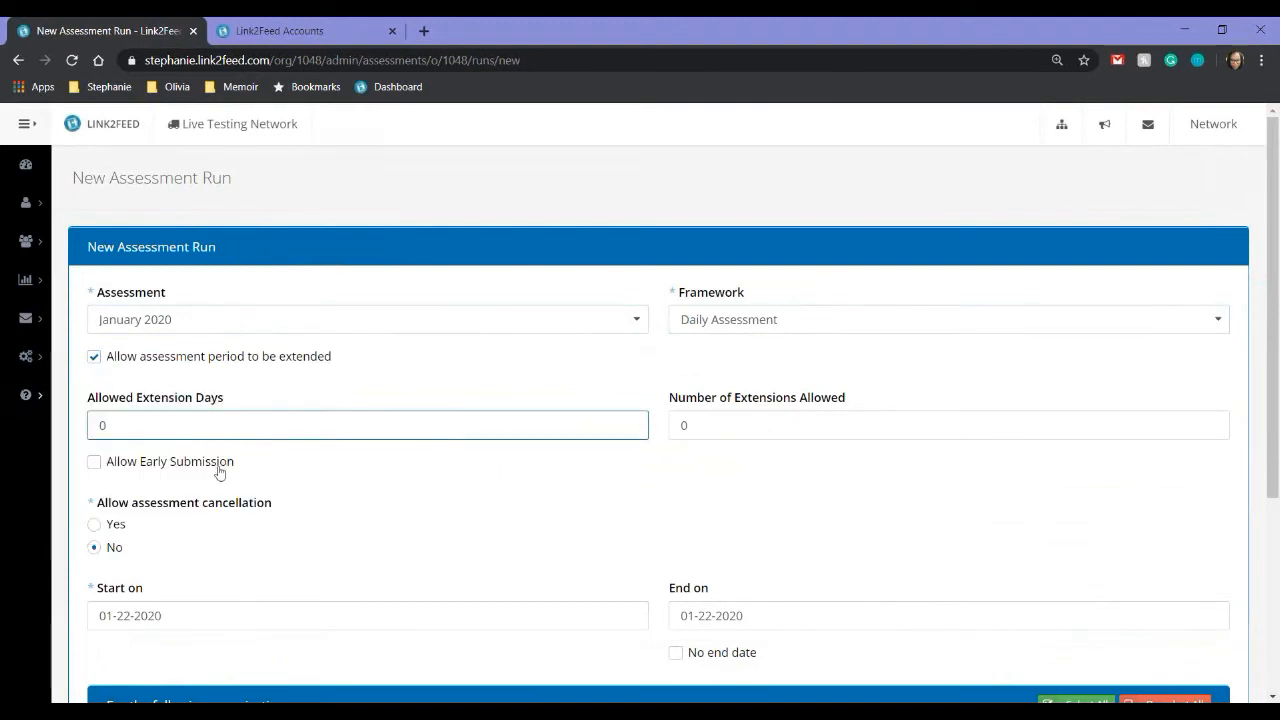
click(93, 466)
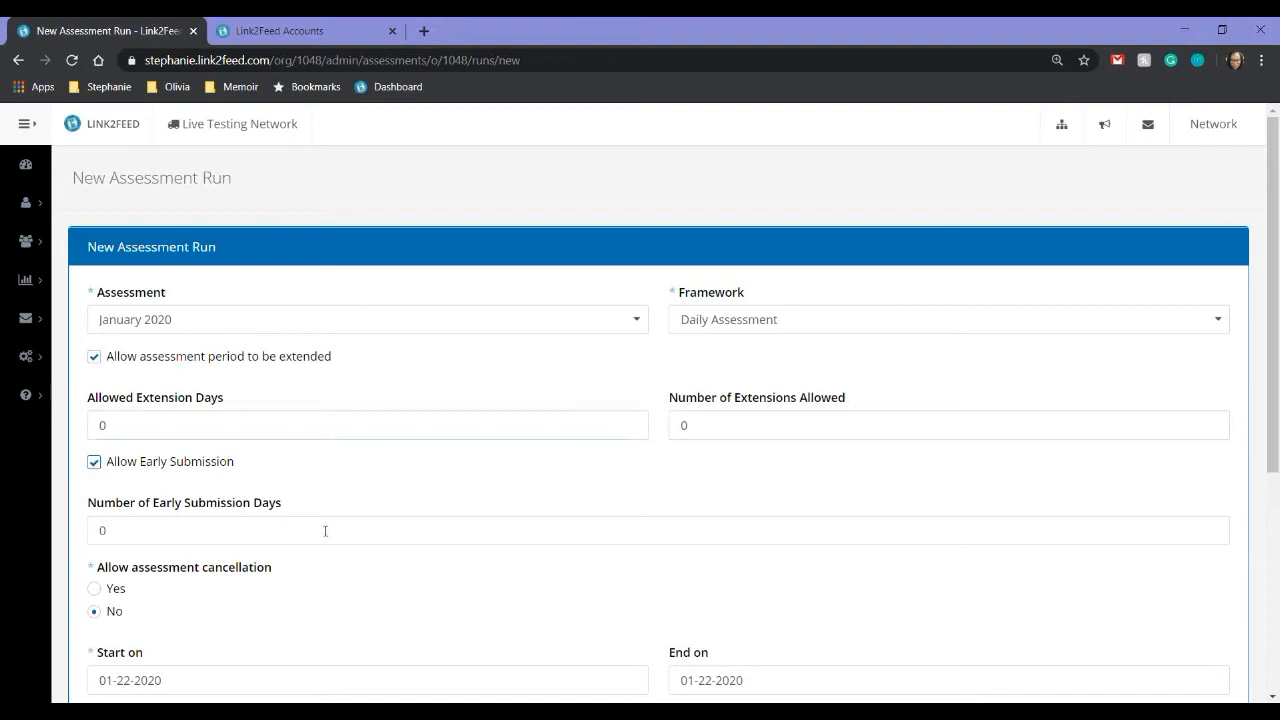
click(93, 463)
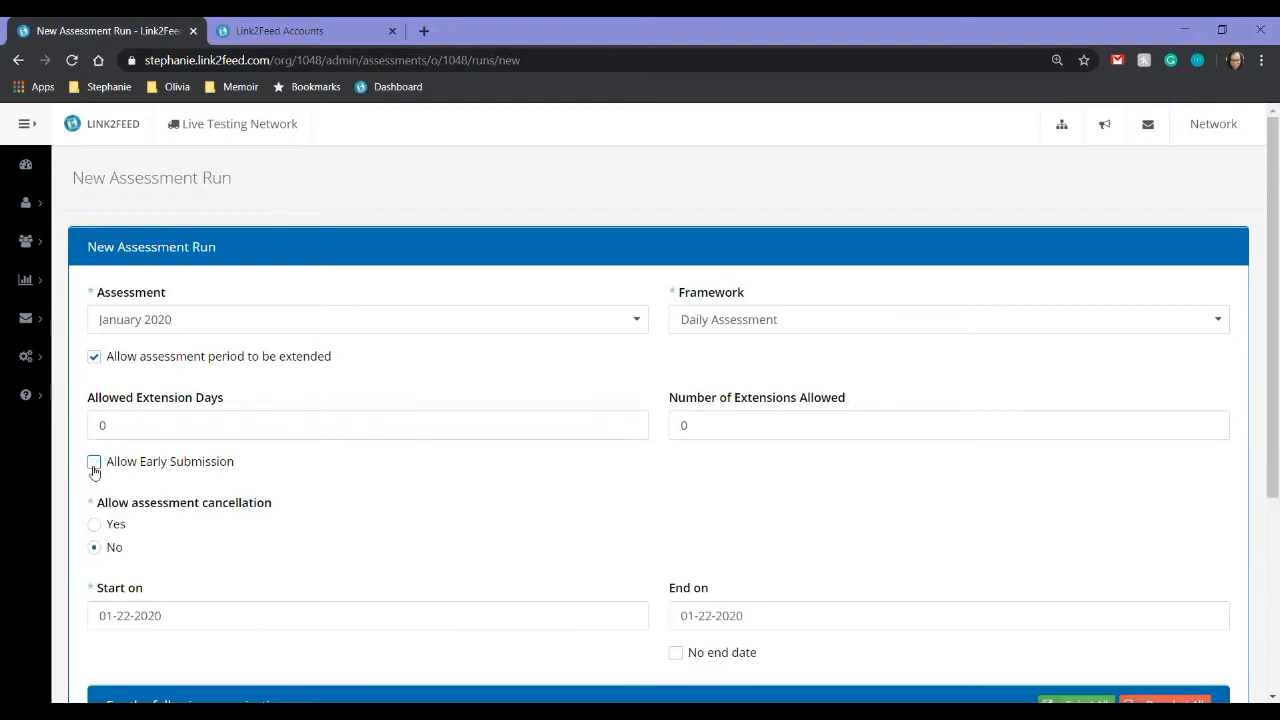
click(93, 361)
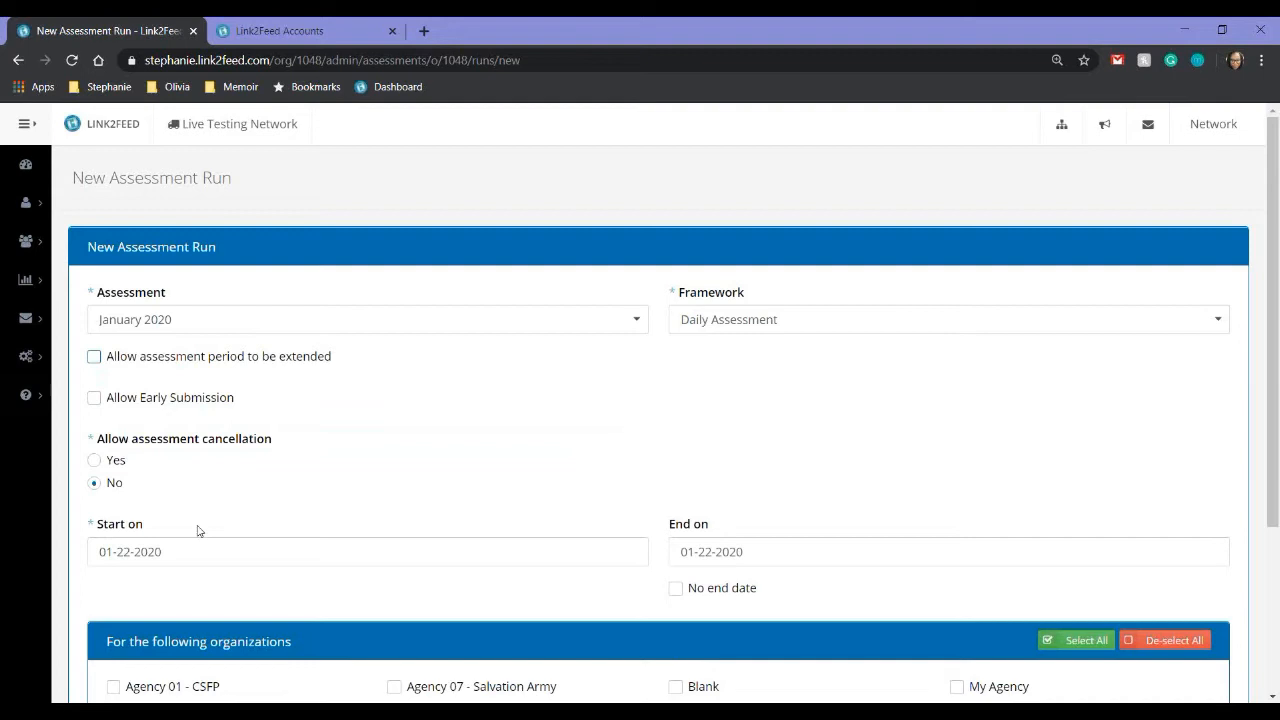
click(94, 460)
click(94, 484)
Give the run no end date, assign it to all organizations, and save it.
click(677, 588)
scroll(811, 591, down, 2)
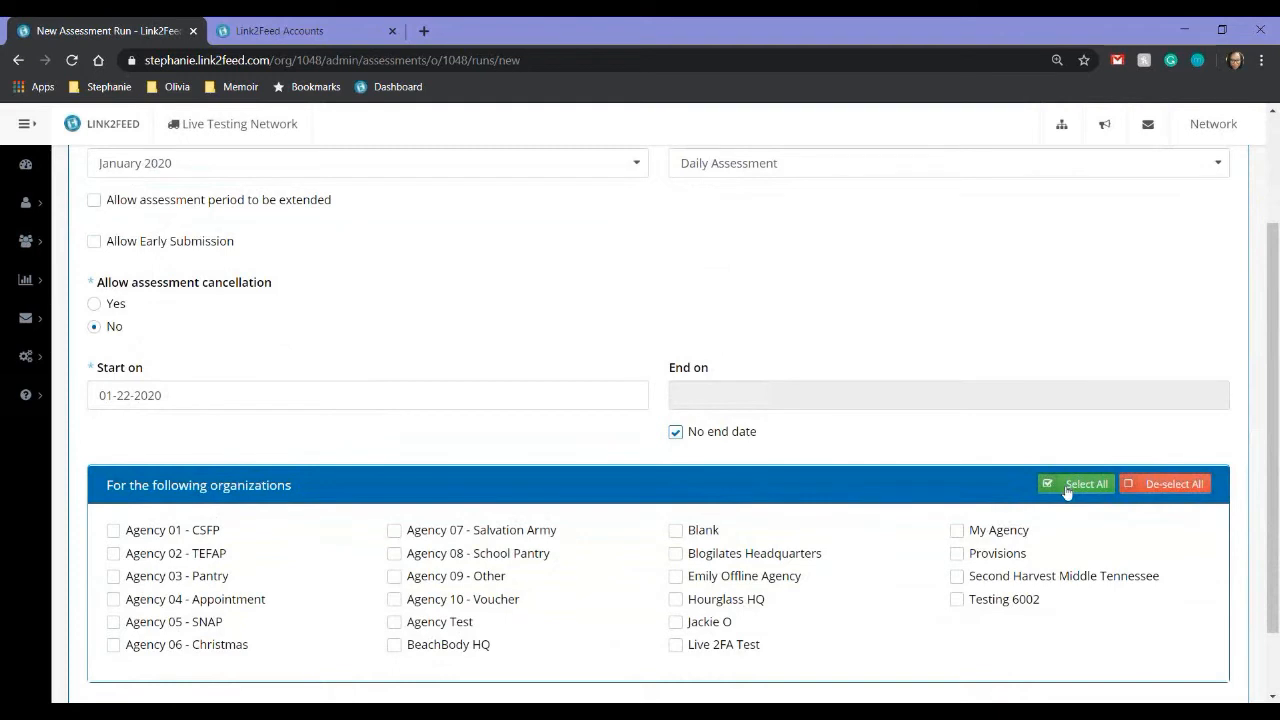
click(1067, 490)
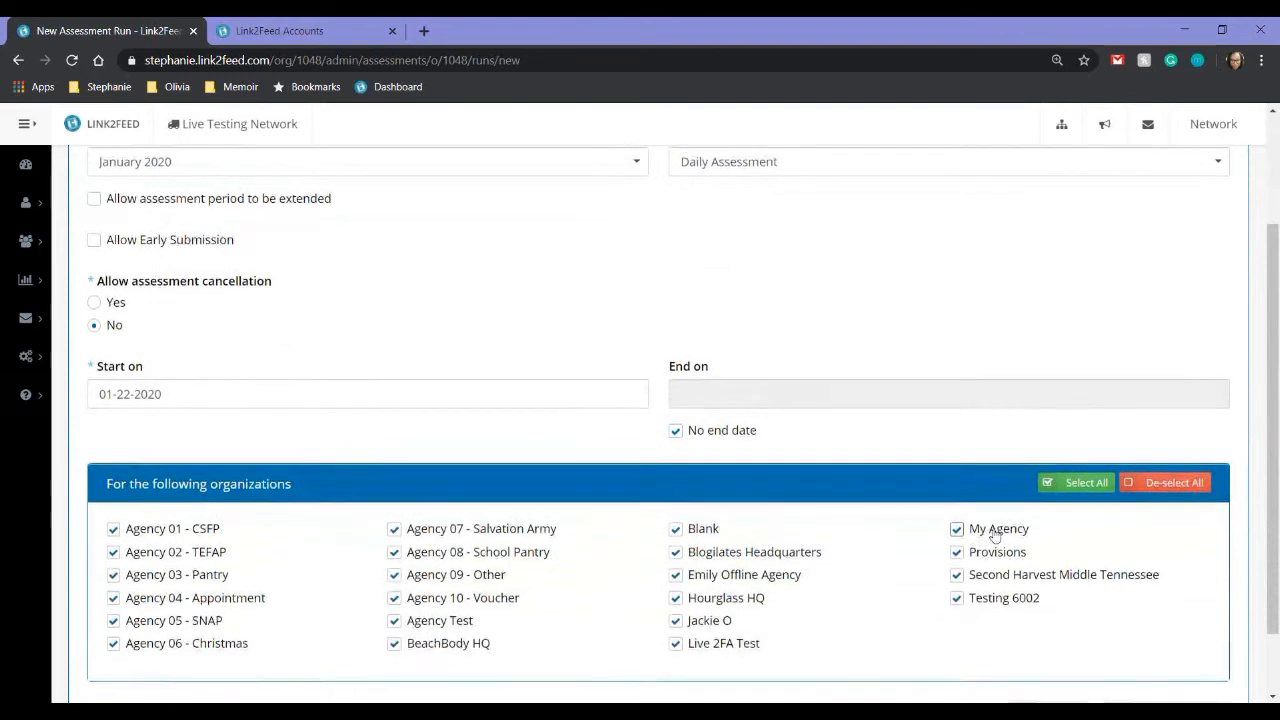
scroll(971, 530, down, 1)
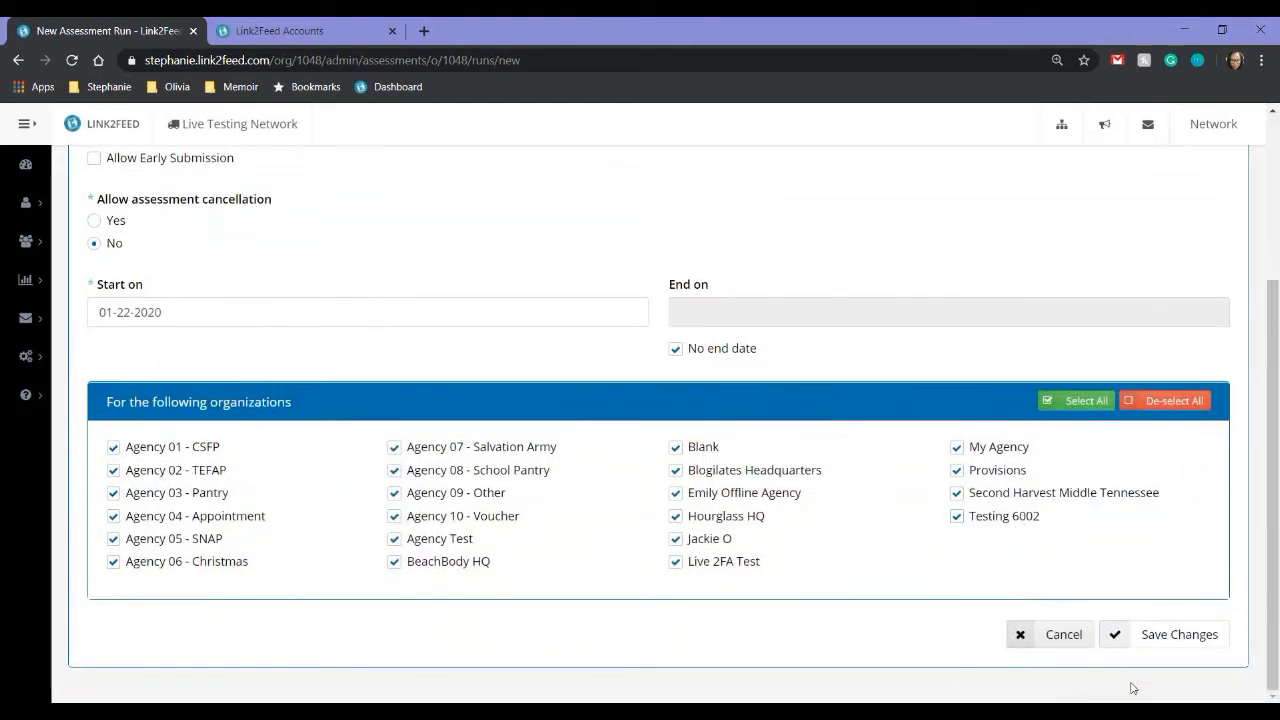
click(1169, 636)
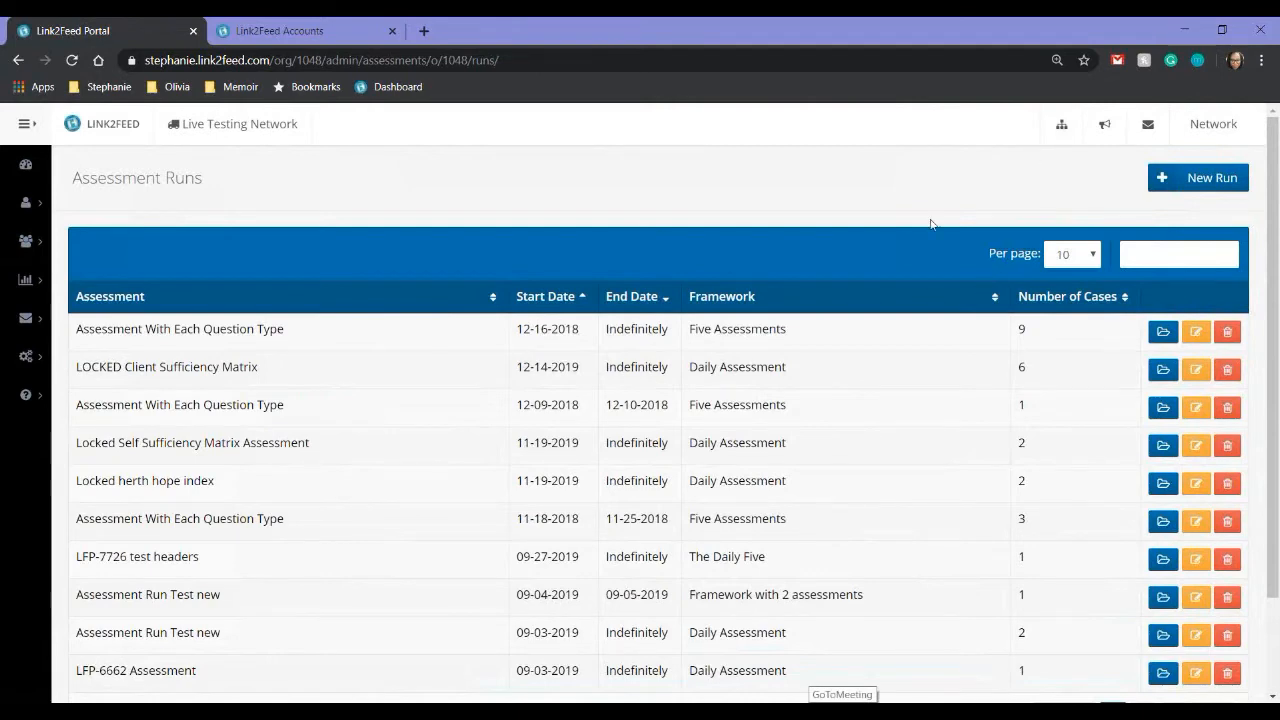
Switch to the Agency 03 - Pantry organization.
click(1061, 124)
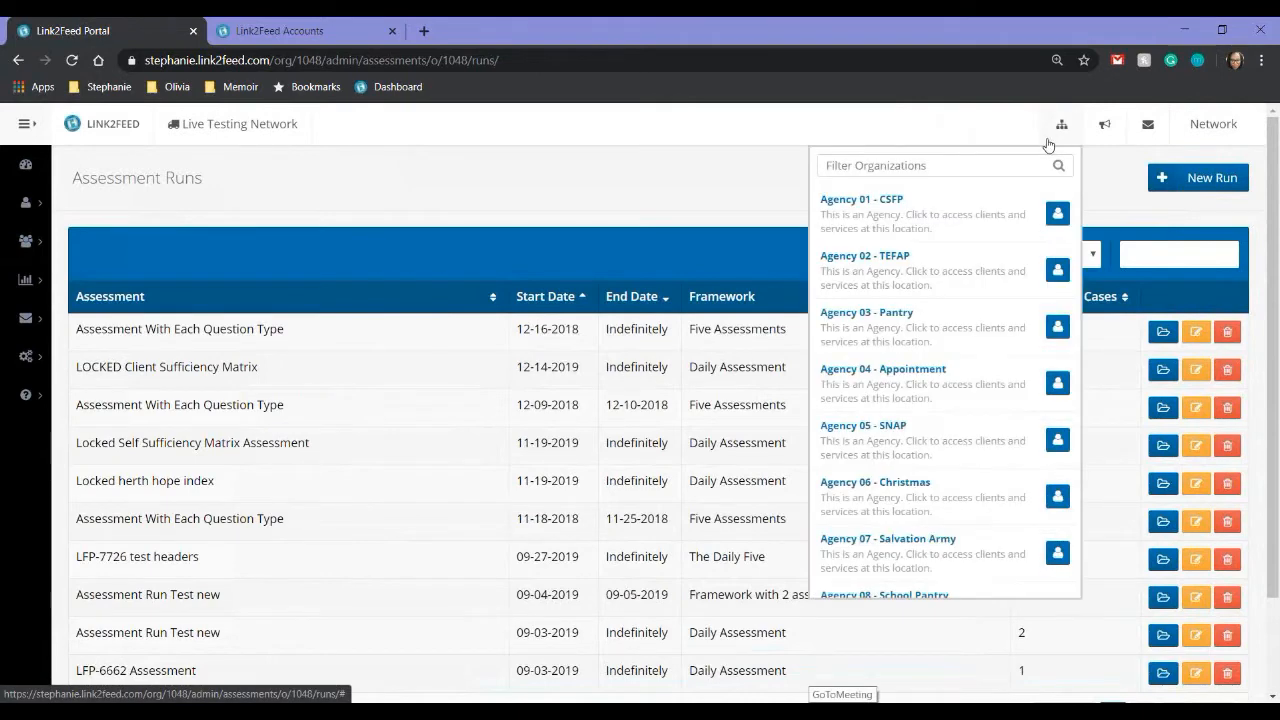
click(920, 332)
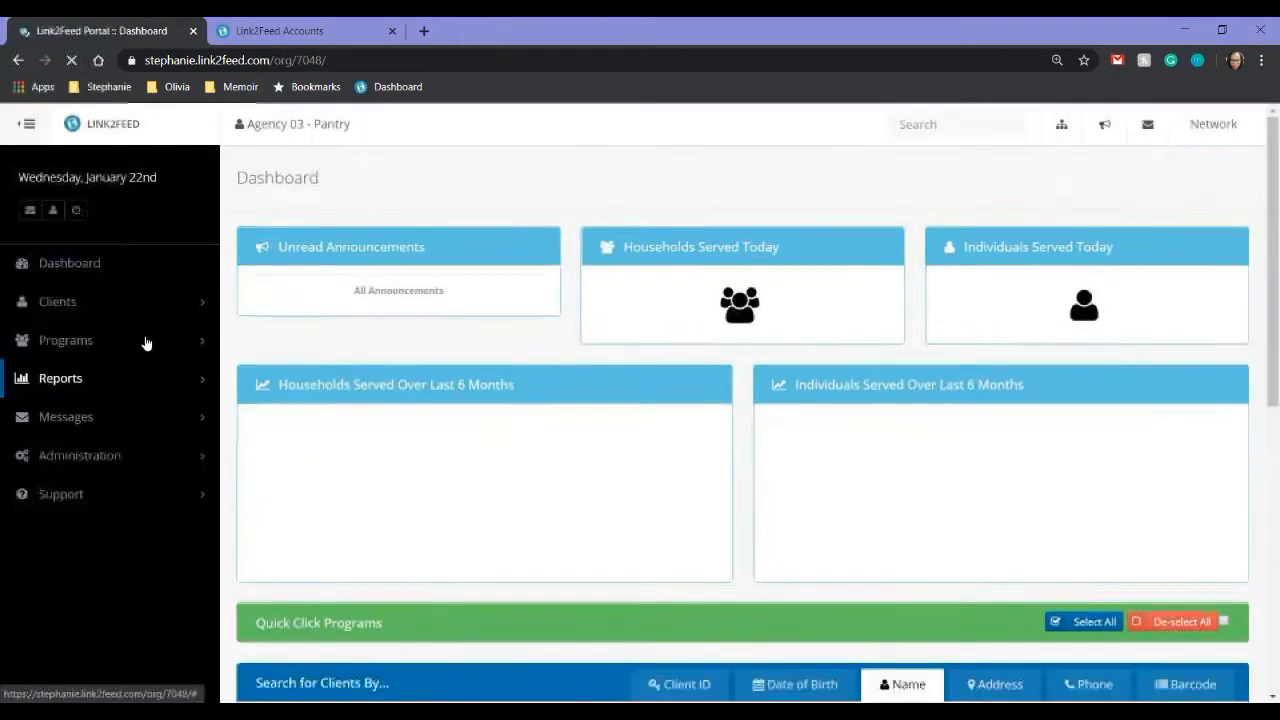
scroll(40, 425, down, 3)
Open the agency's Assessment Manager and review its assessment, framework and assessment run configuration sections.
mouse_move(36, 364)
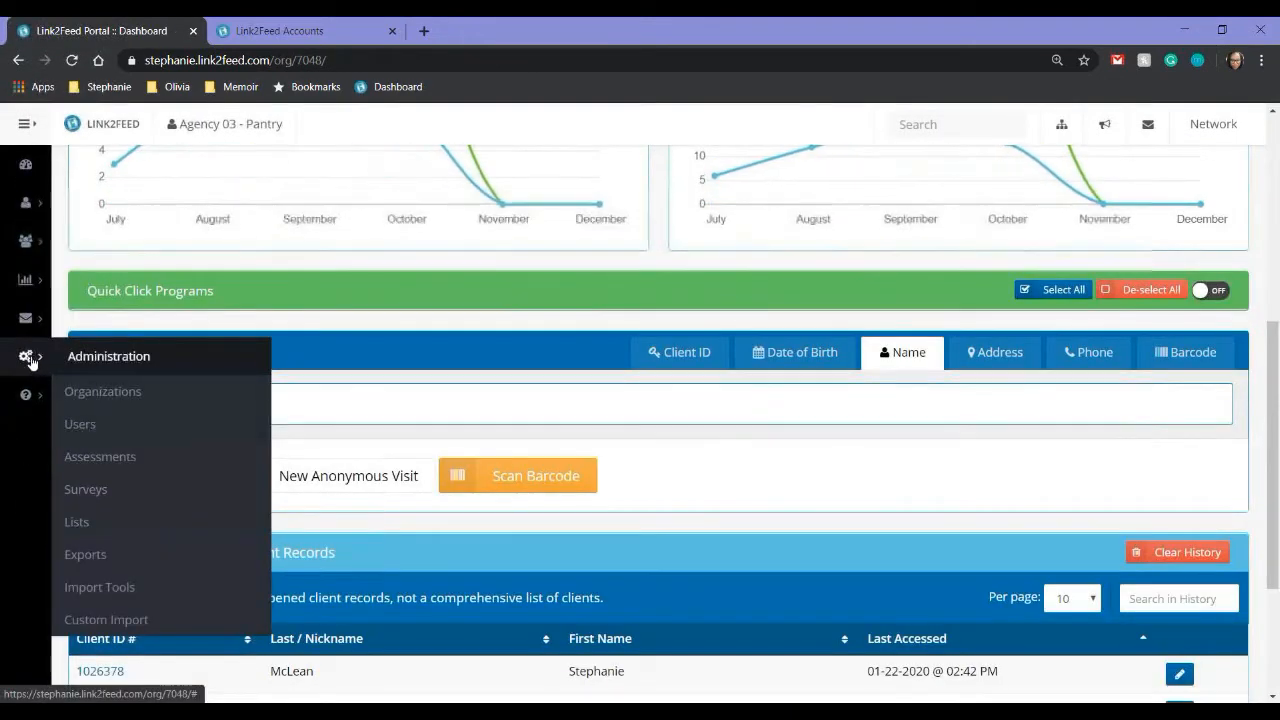
click(87, 457)
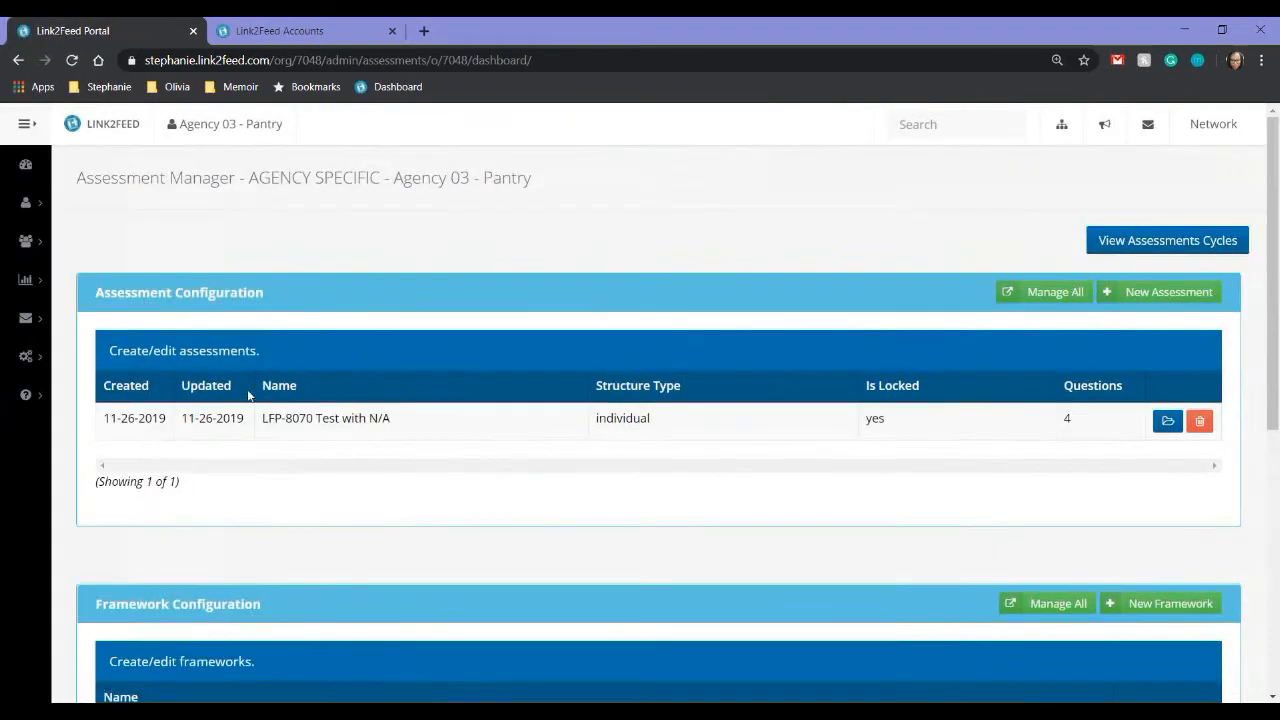
scroll(432, 297, down, 3)
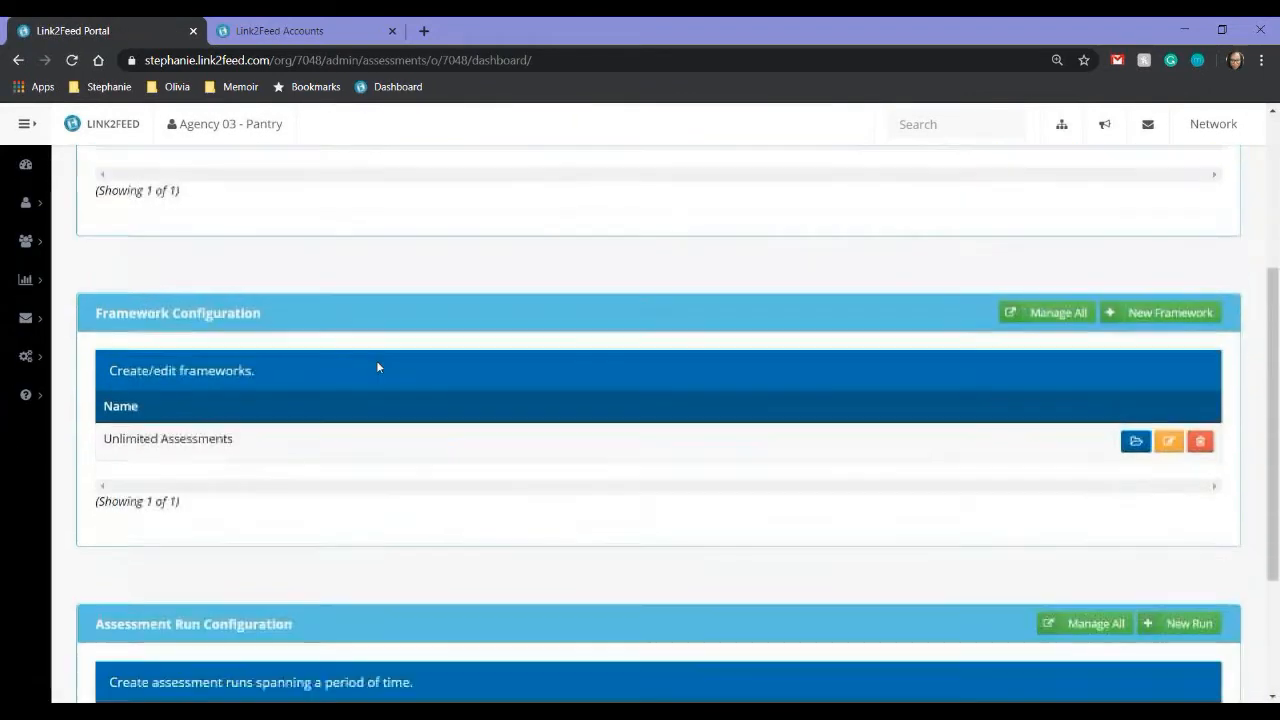
scroll(450, 451, down, 2)
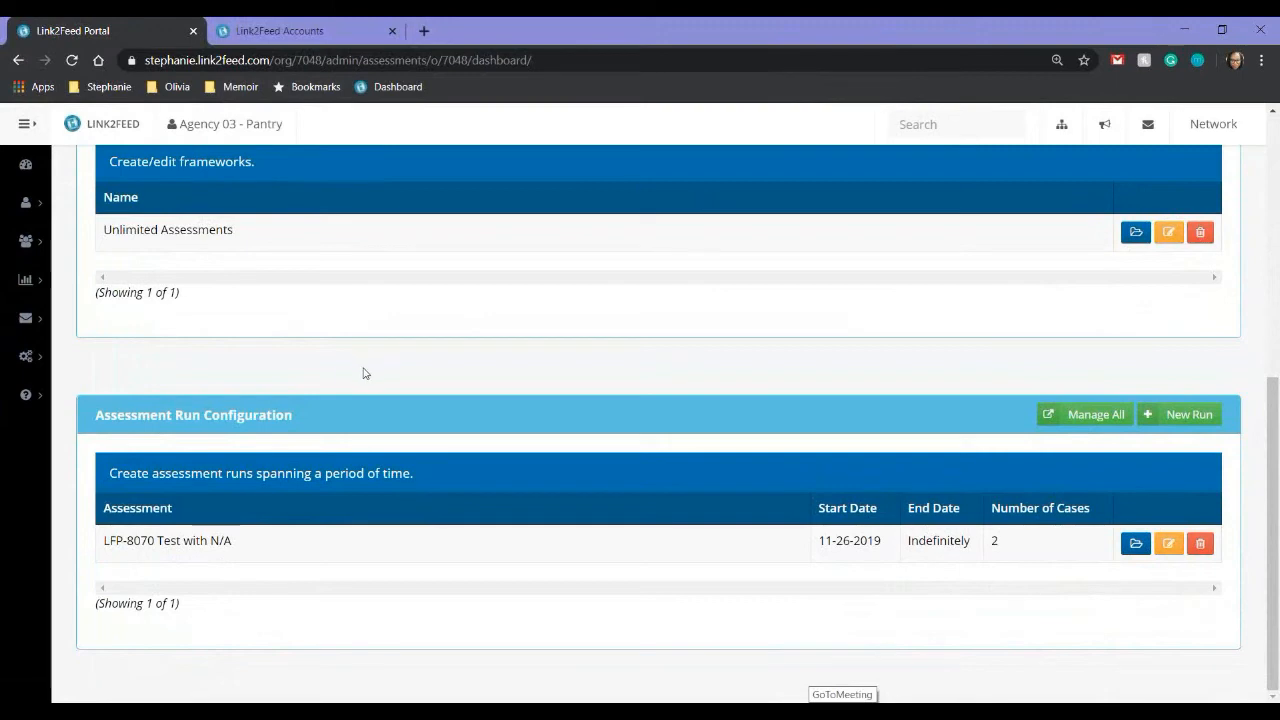
Return to the agency dashboard, open the most recently accessed client record, and go to its Assess page.
click(31, 168)
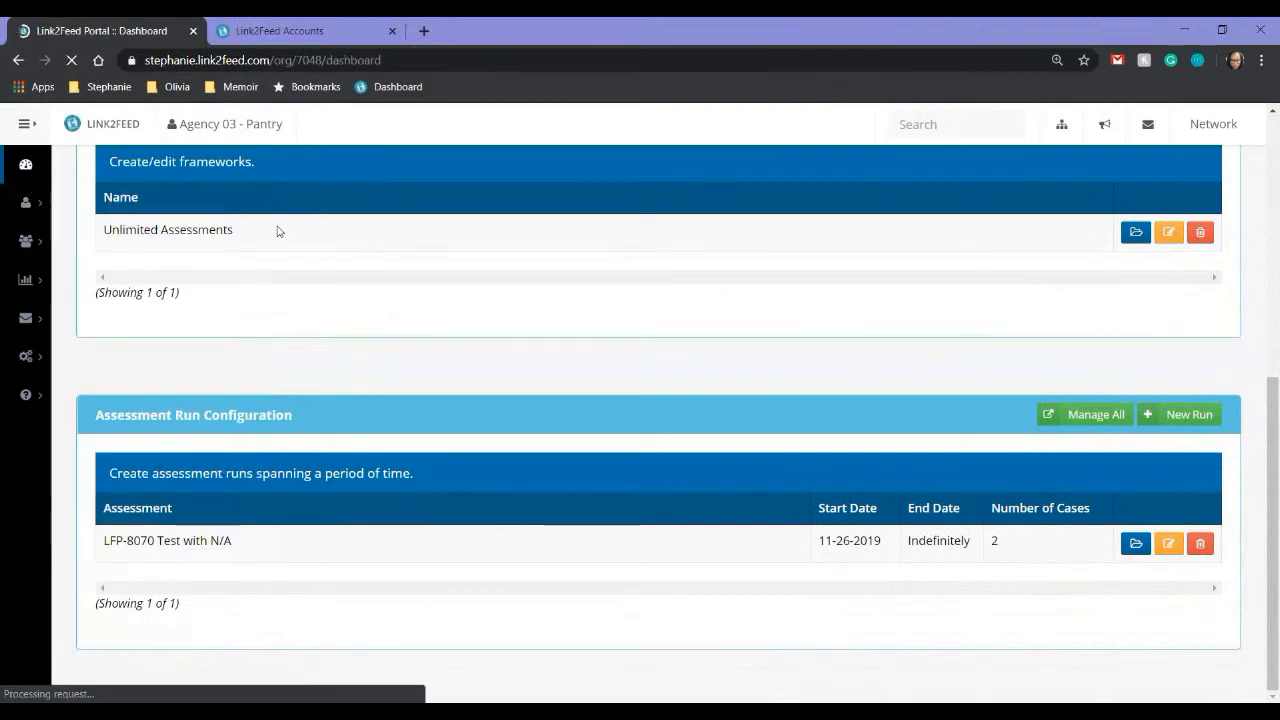
scroll(250, 270, down, 4)
scroll(580, 488, down, 2)
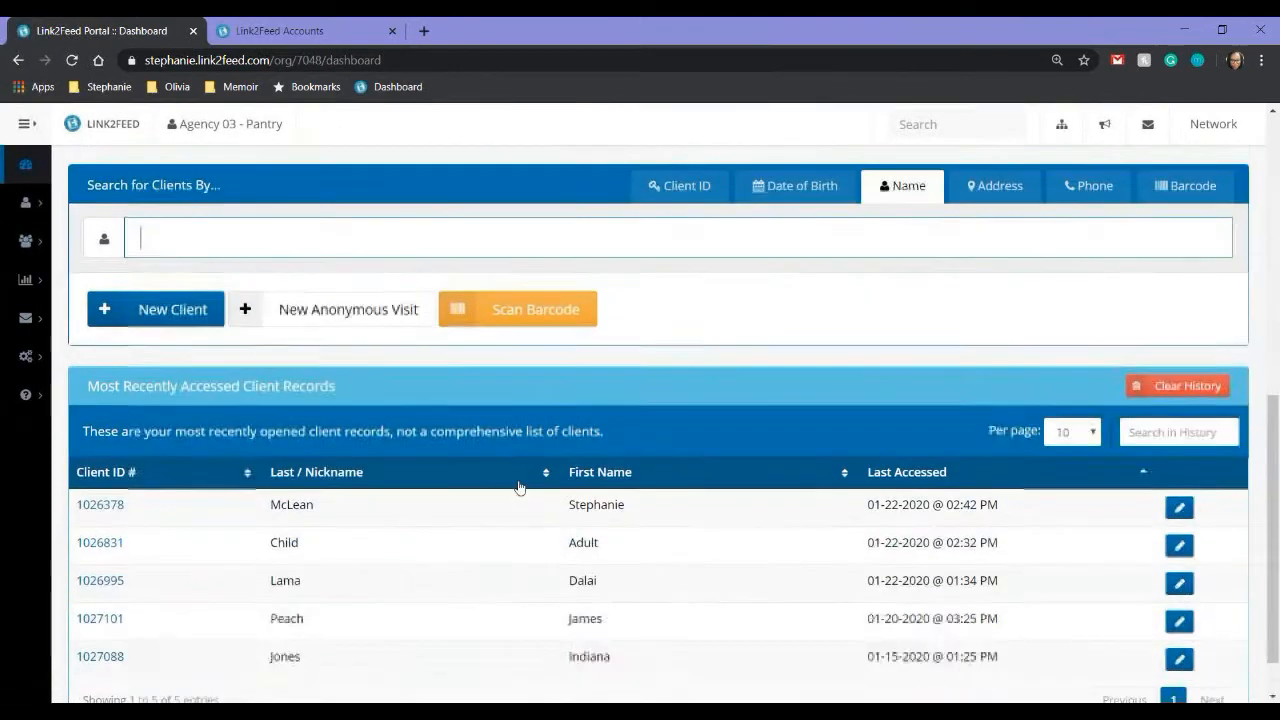
click(536, 511)
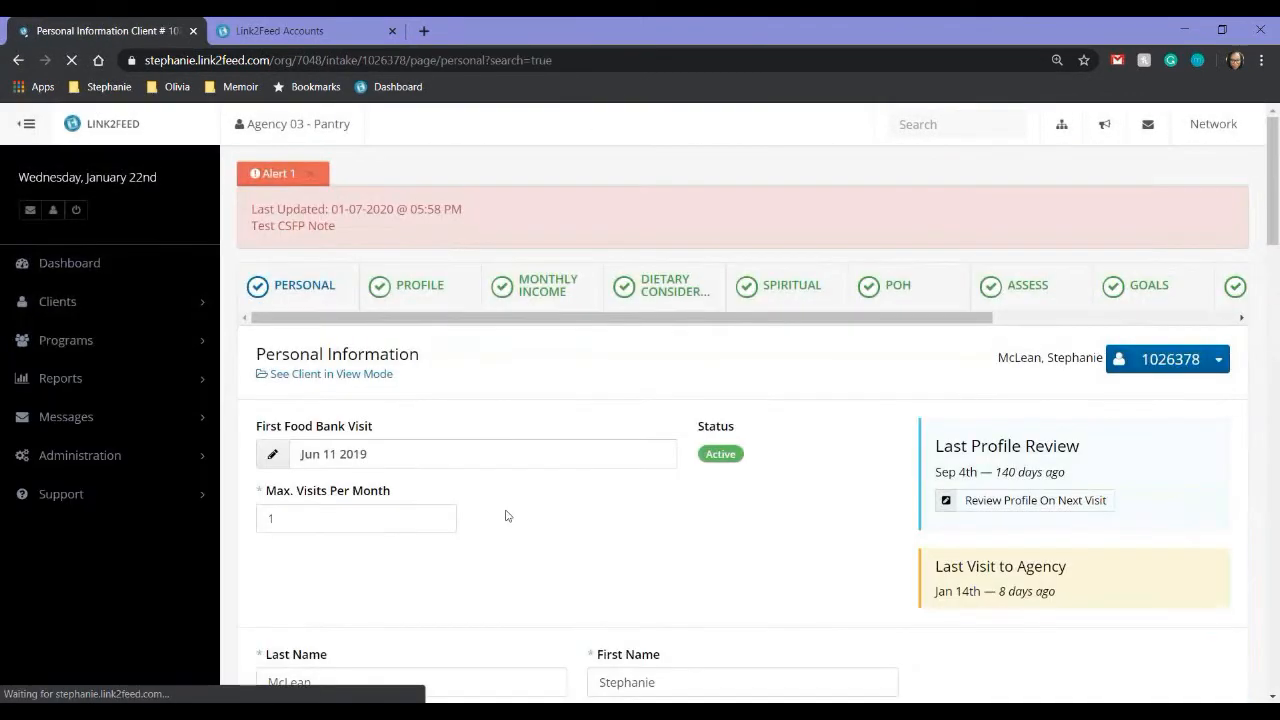
scroll(950, 318, right, 1)
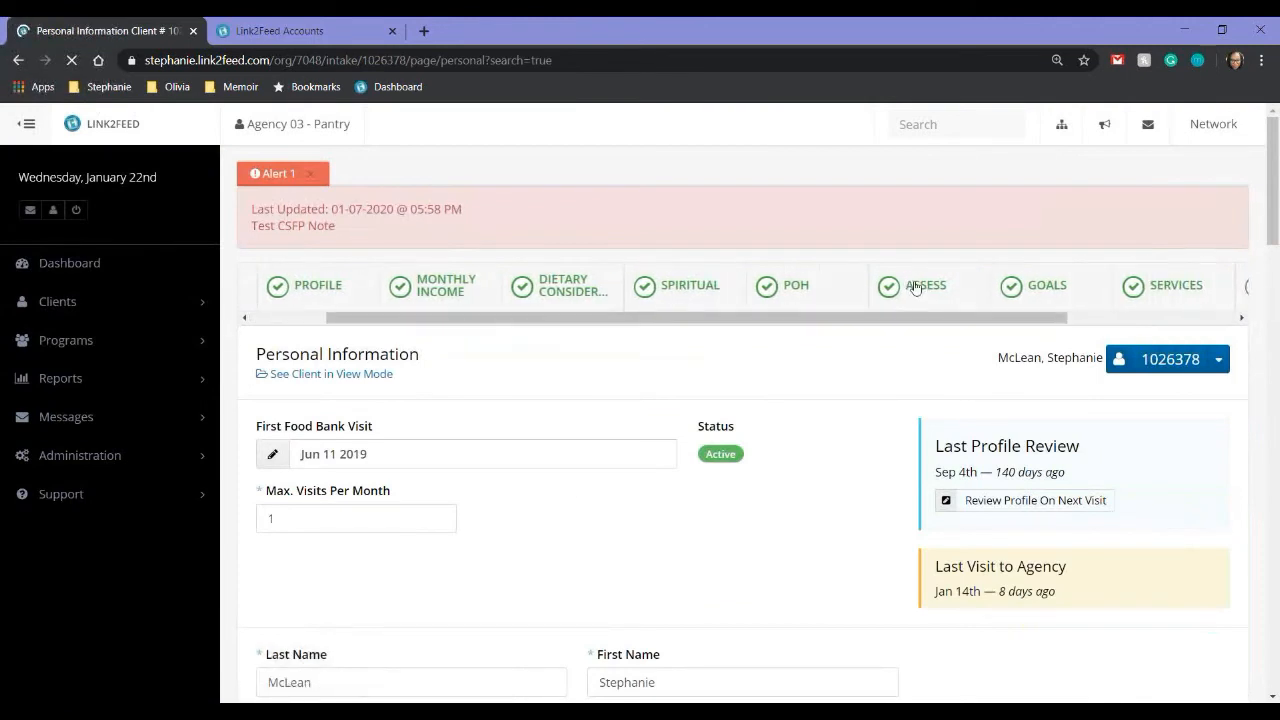
click(765, 284)
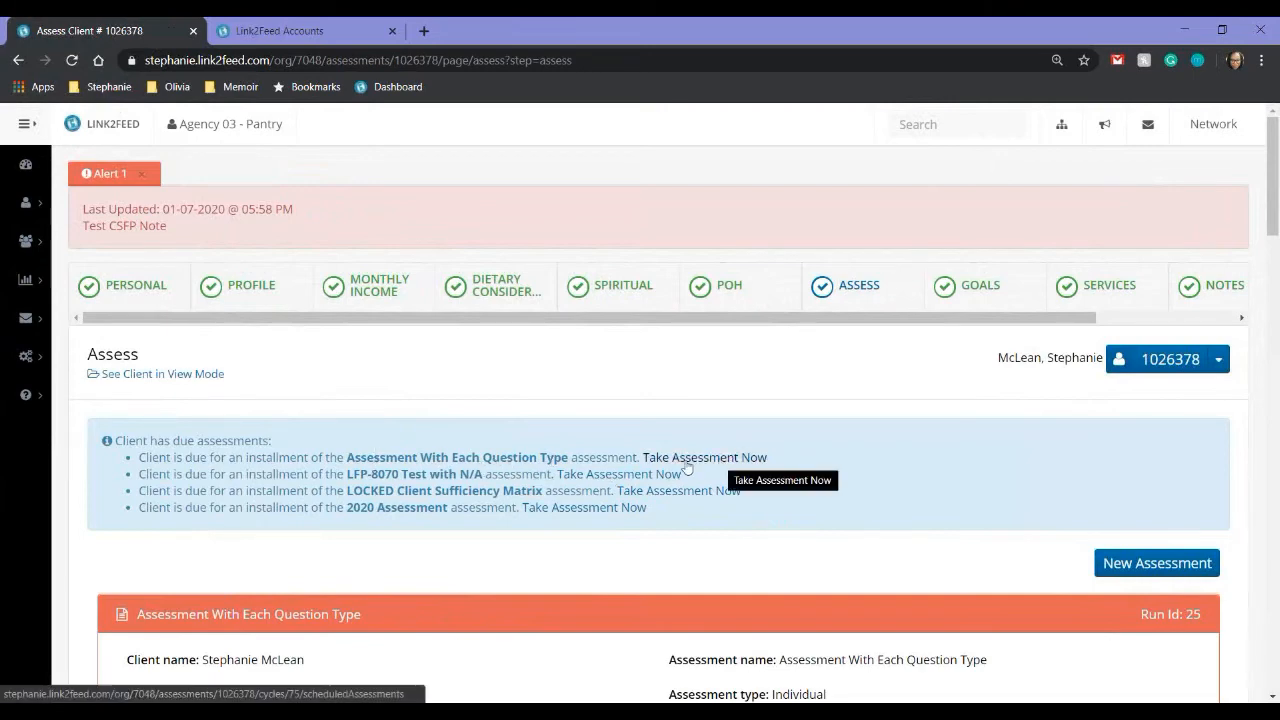
View the client's due 2020 Assessment without answering it, and return to the Assess page.
click(640, 508)
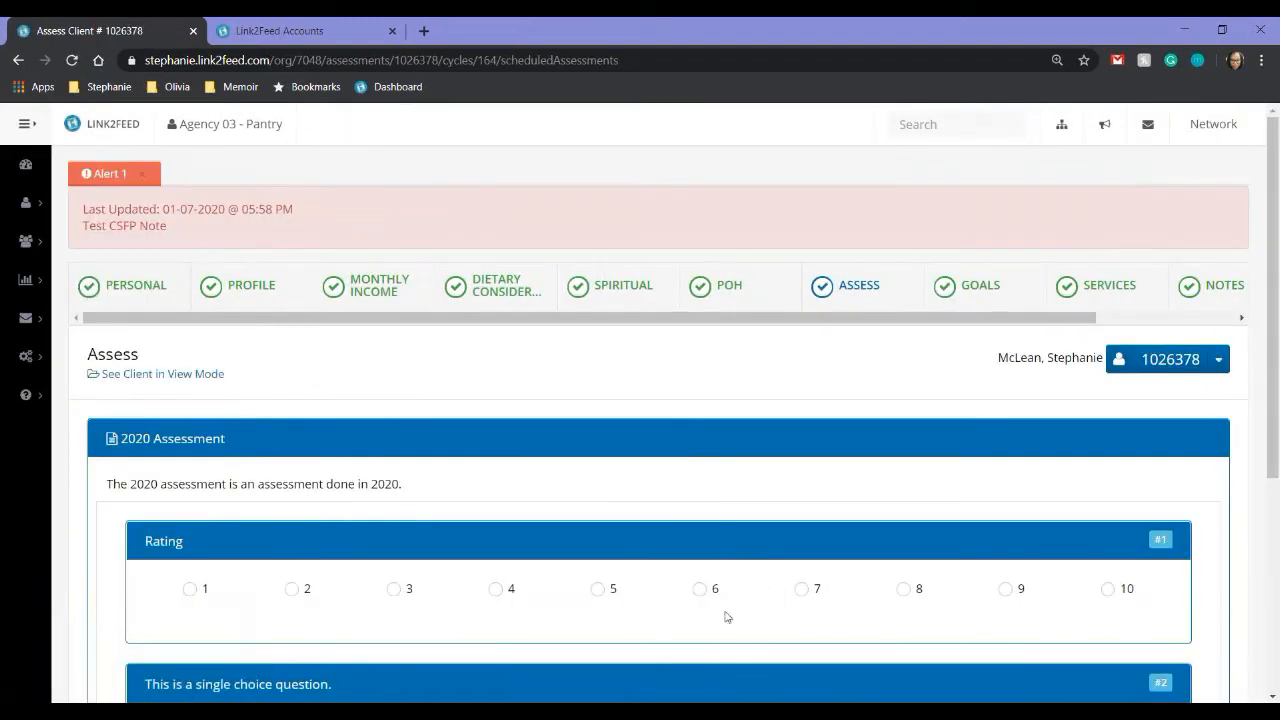
click(866, 290)
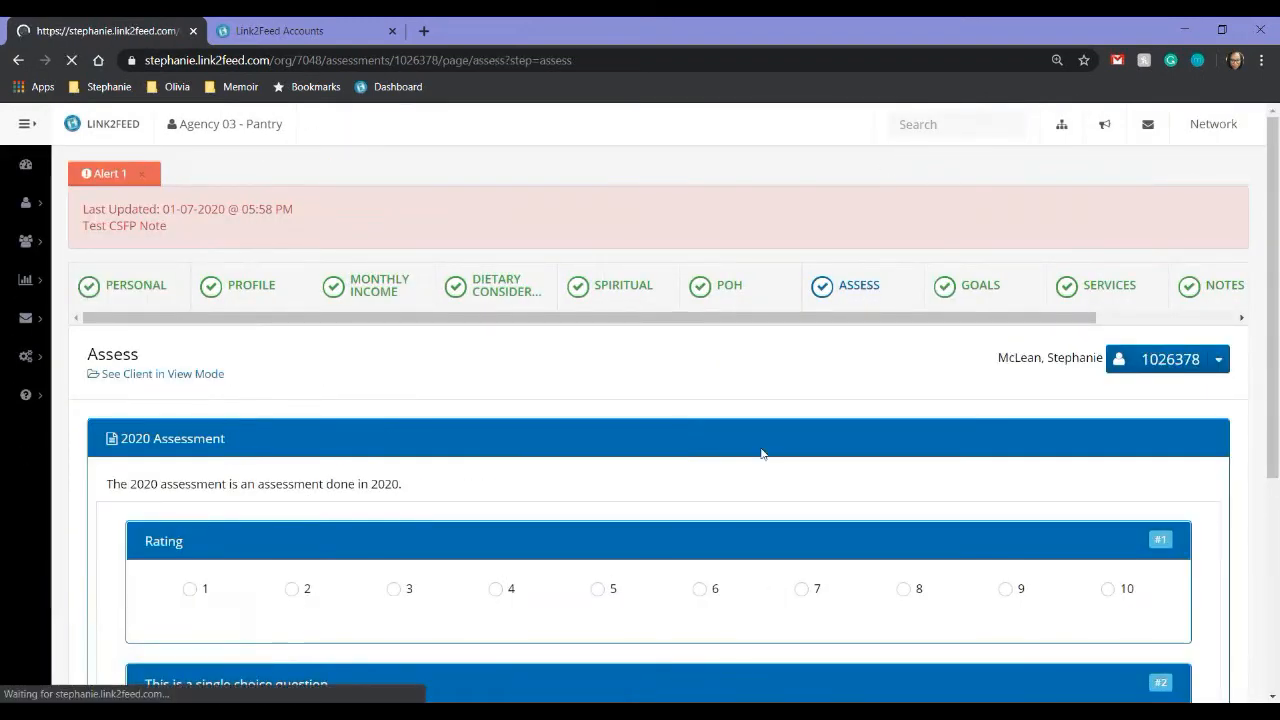
Add a new assessment for the client from the January 2020 run (01-22-2020 - indefinite) and begin taking it now.
scroll(1046, 523, down, 1)
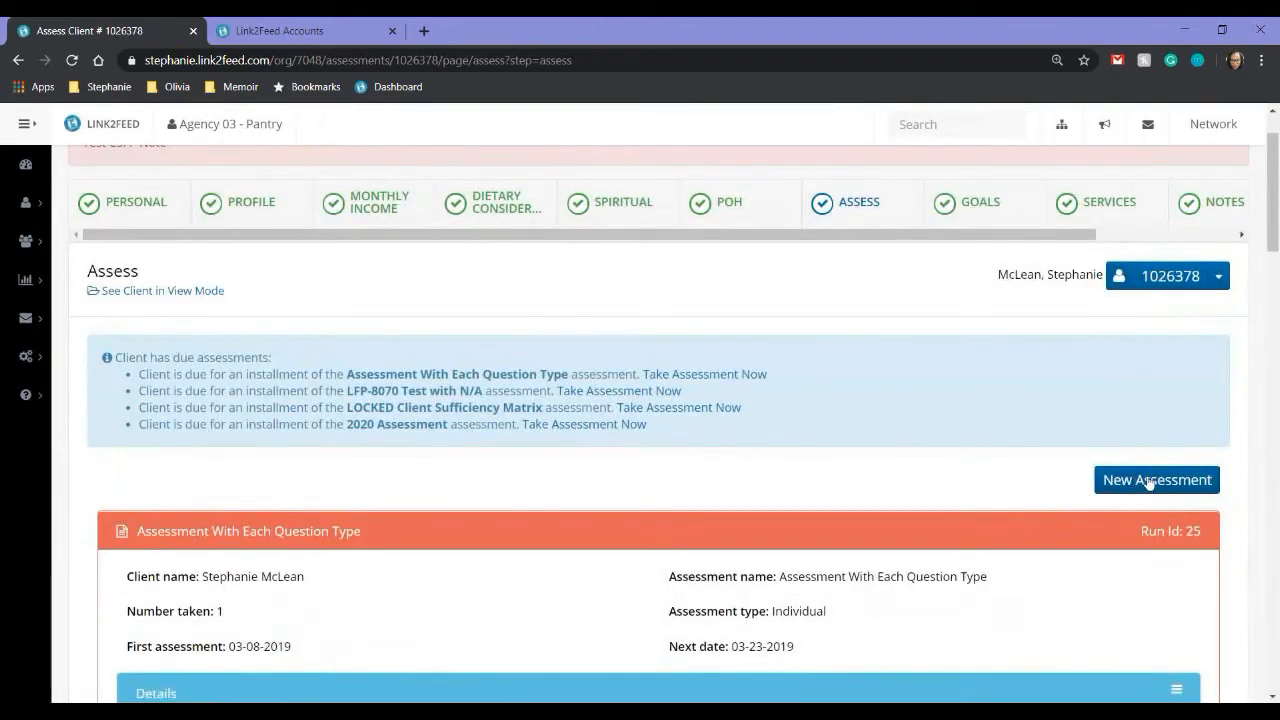
click(1149, 481)
click(540, 576)
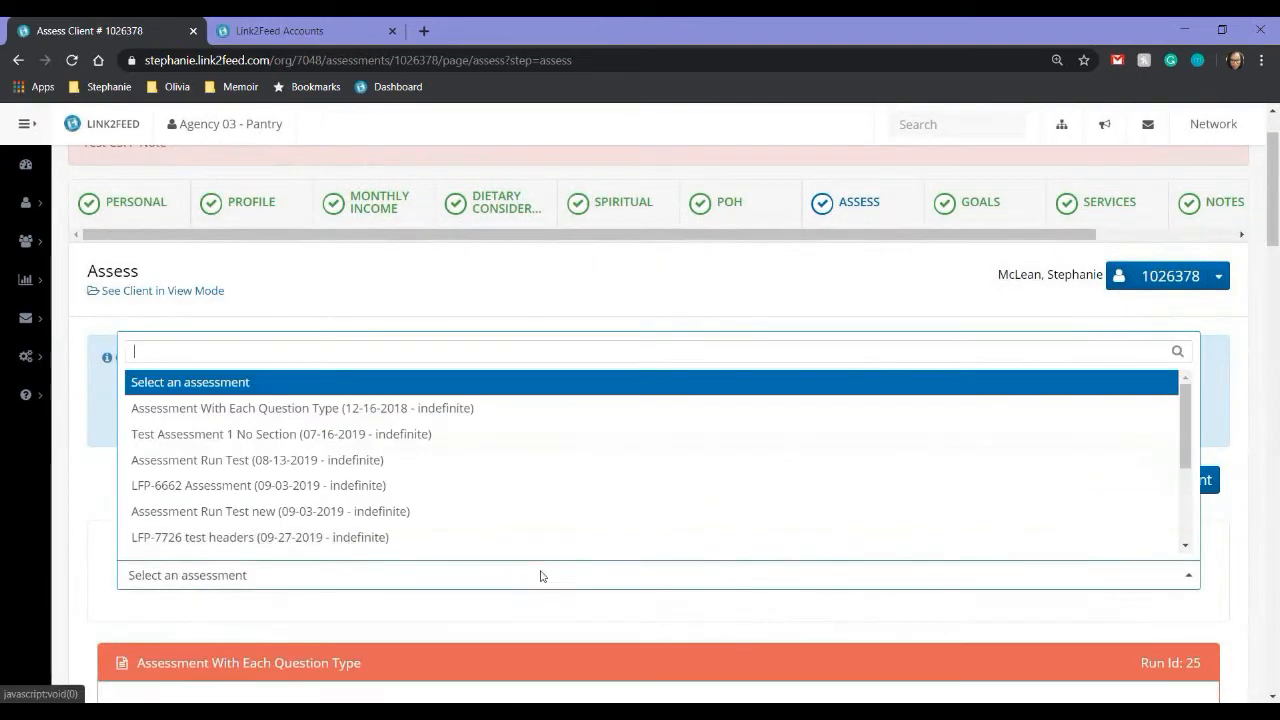
text(020)
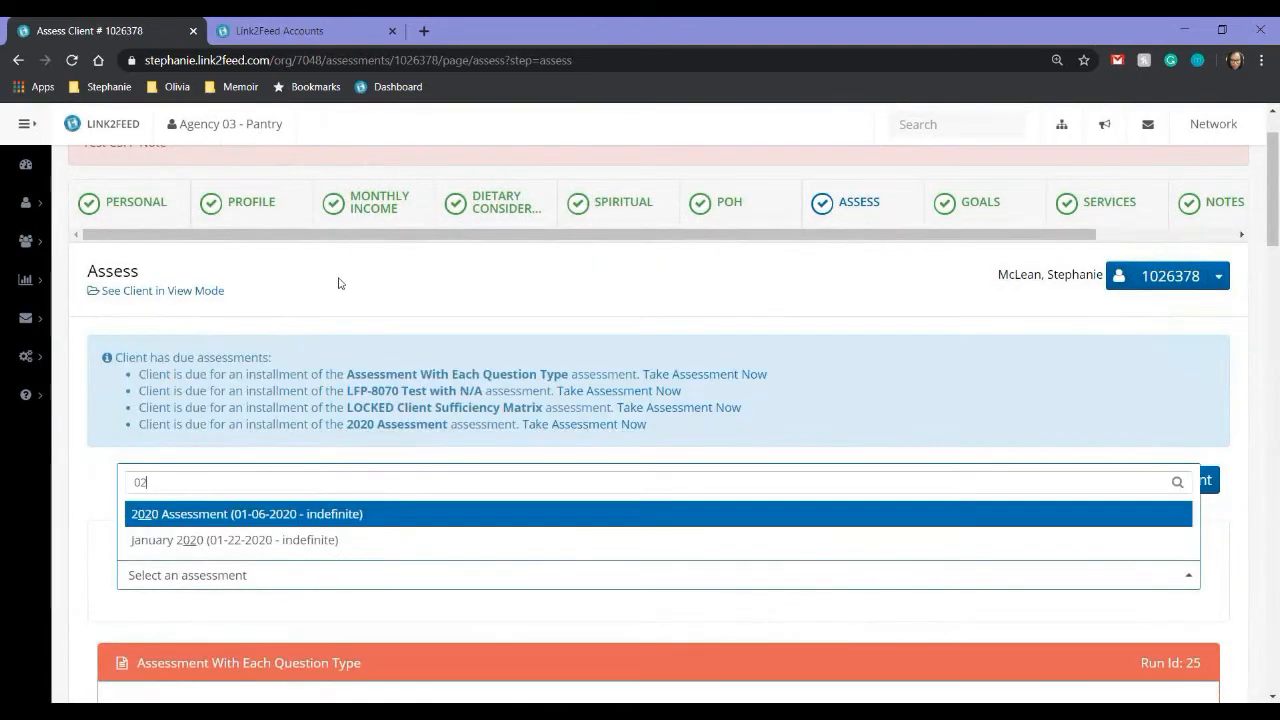
key(Down)
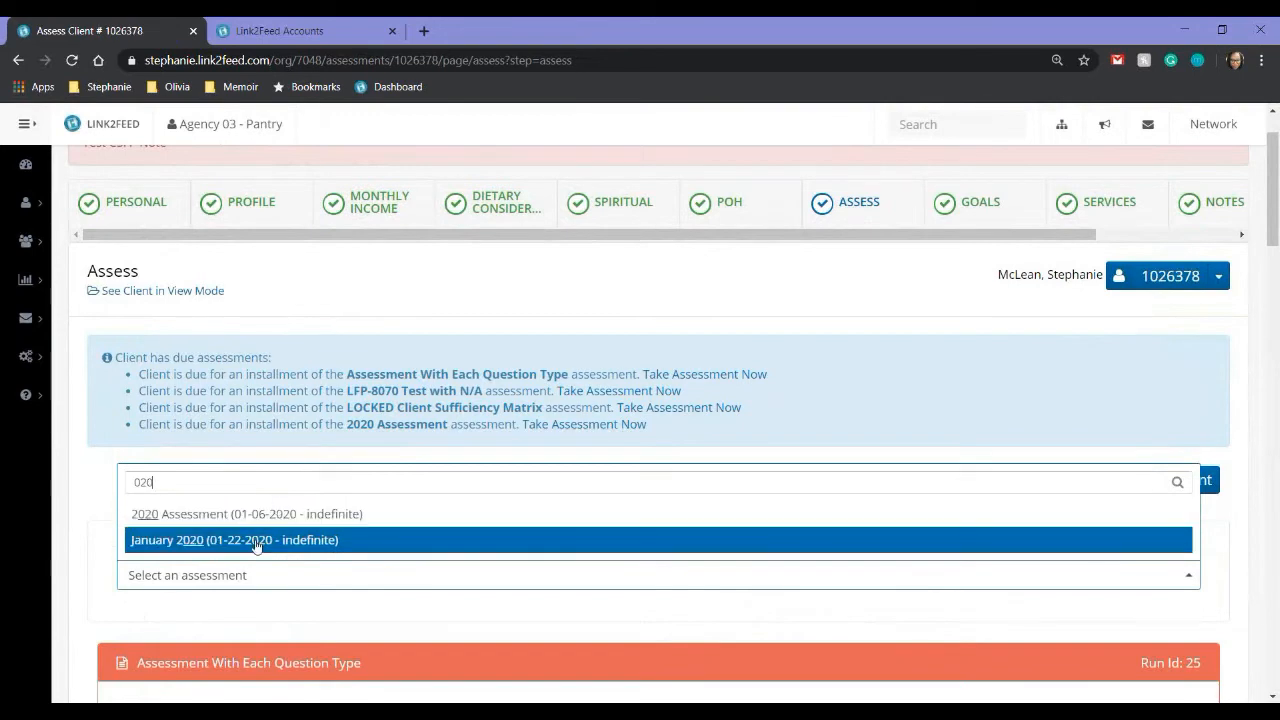
click(258, 541)
scroll(500, 551, down, 1)
scroll(298, 471, down, 1)
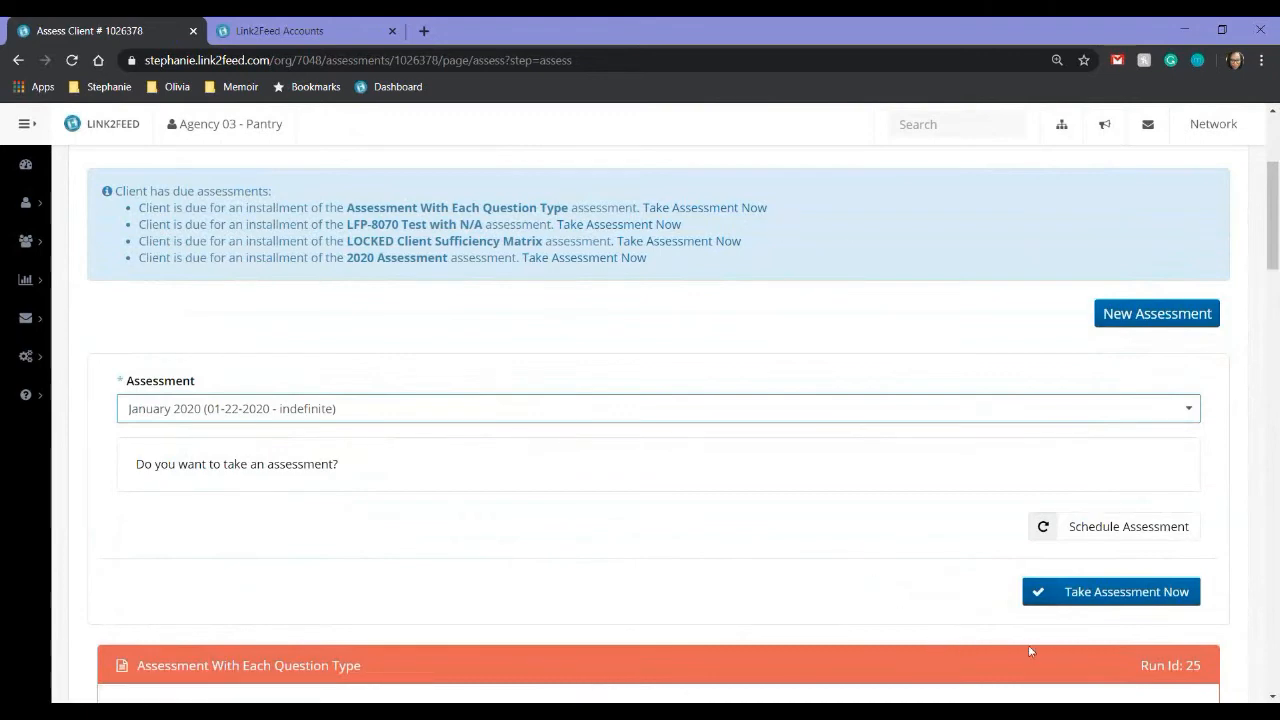
click(1063, 602)
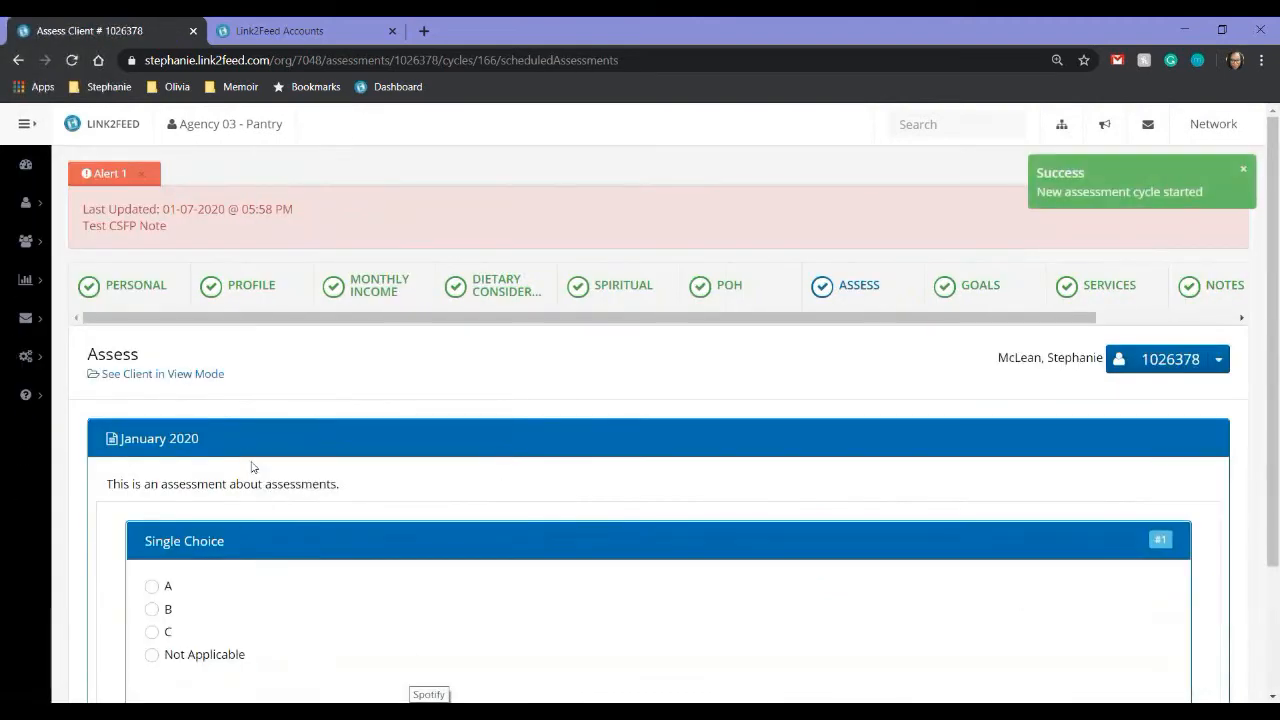
scroll(253, 467, down, 1)
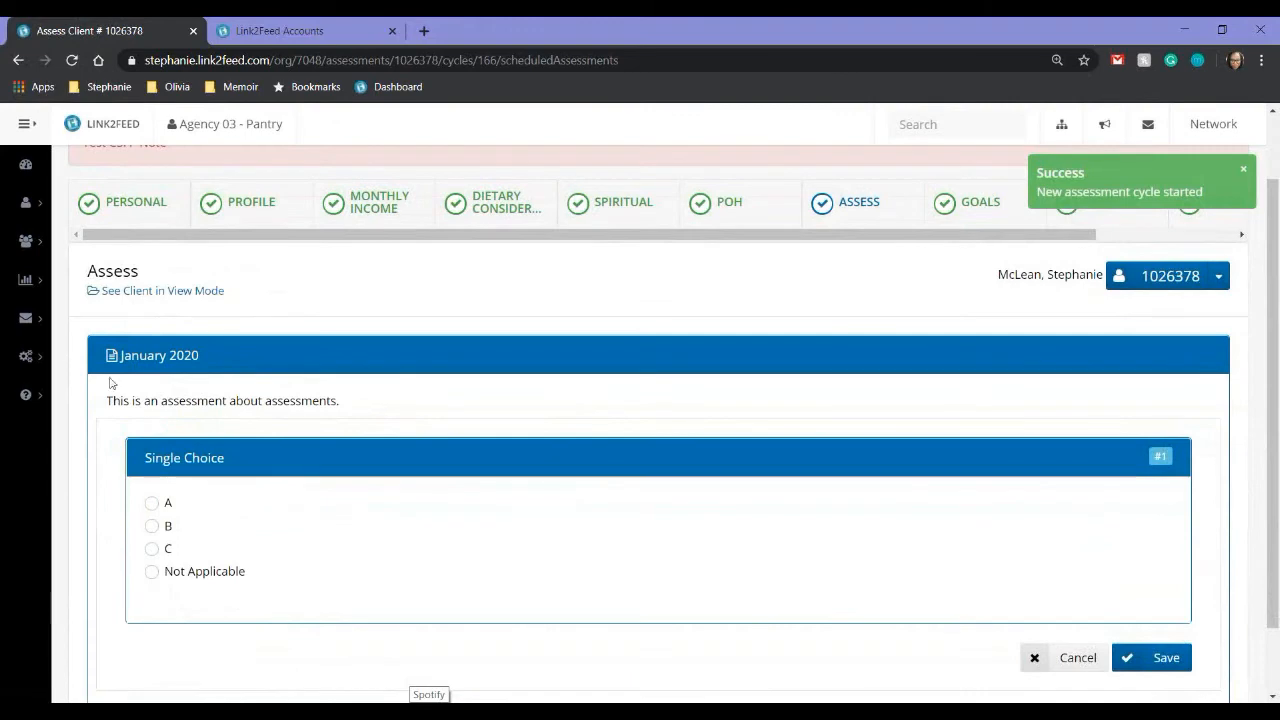
Answer the January 2020 assessment's Single Choice question with B and save the assessment.
click(153, 526)
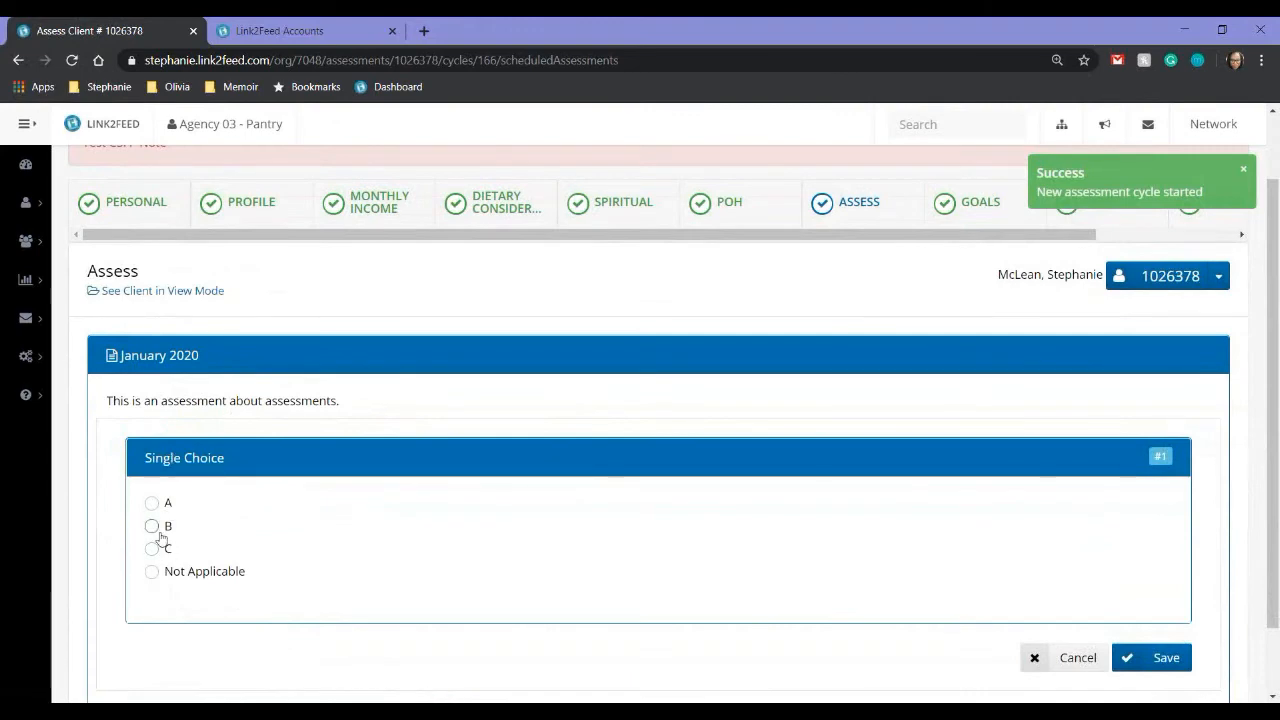
scroll(1150, 597, down, 1)
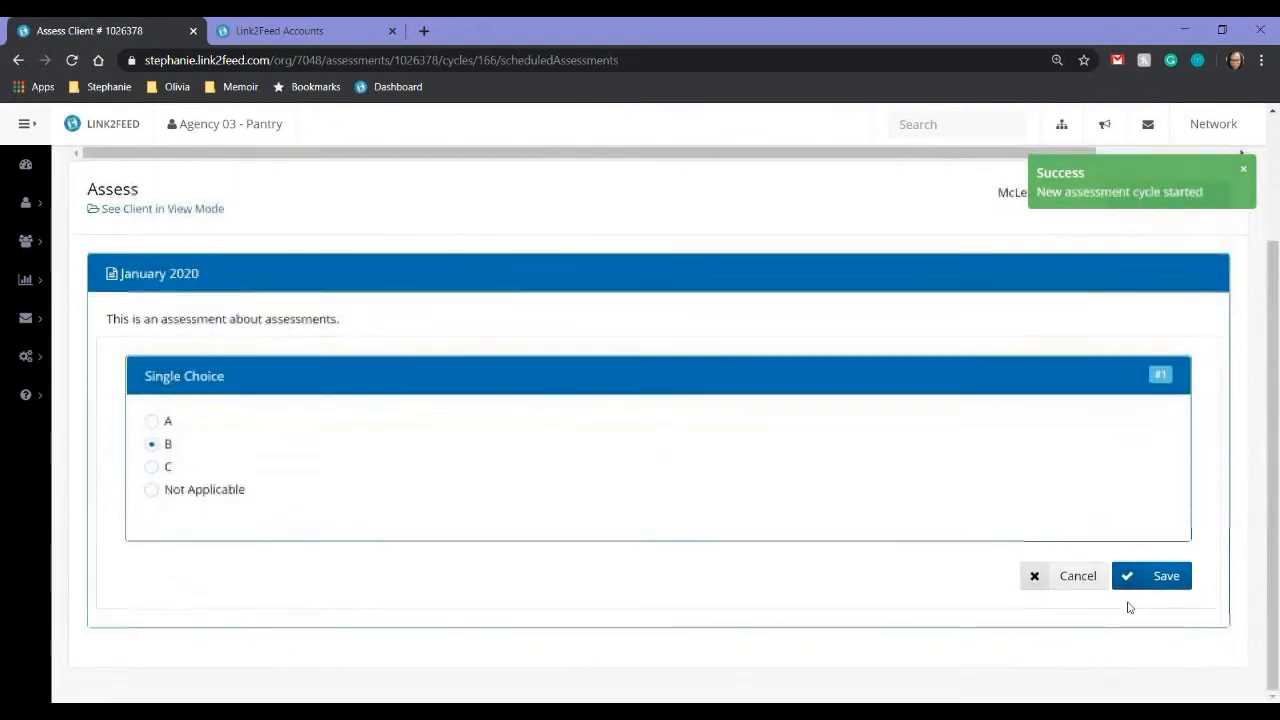
click(1131, 575)
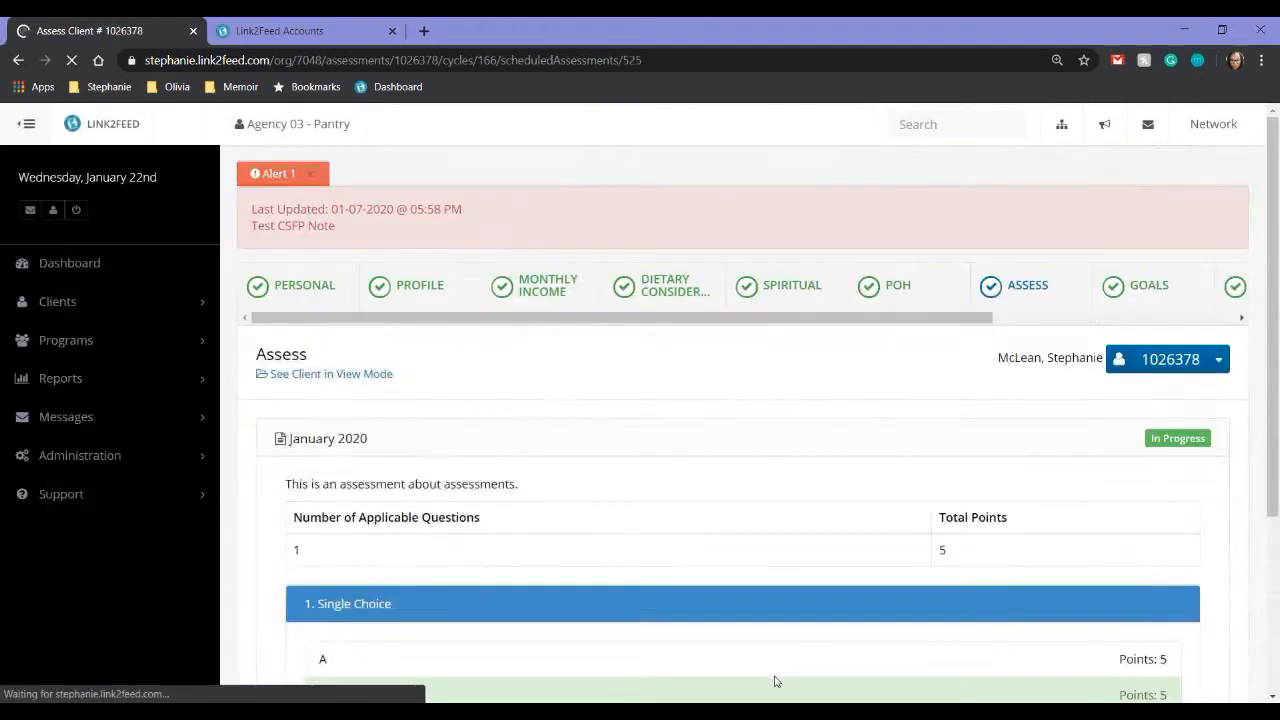
Complete the saved January 2020 assessment and confirm that no further changes can be made.
scroll(880, 502, down, 2)
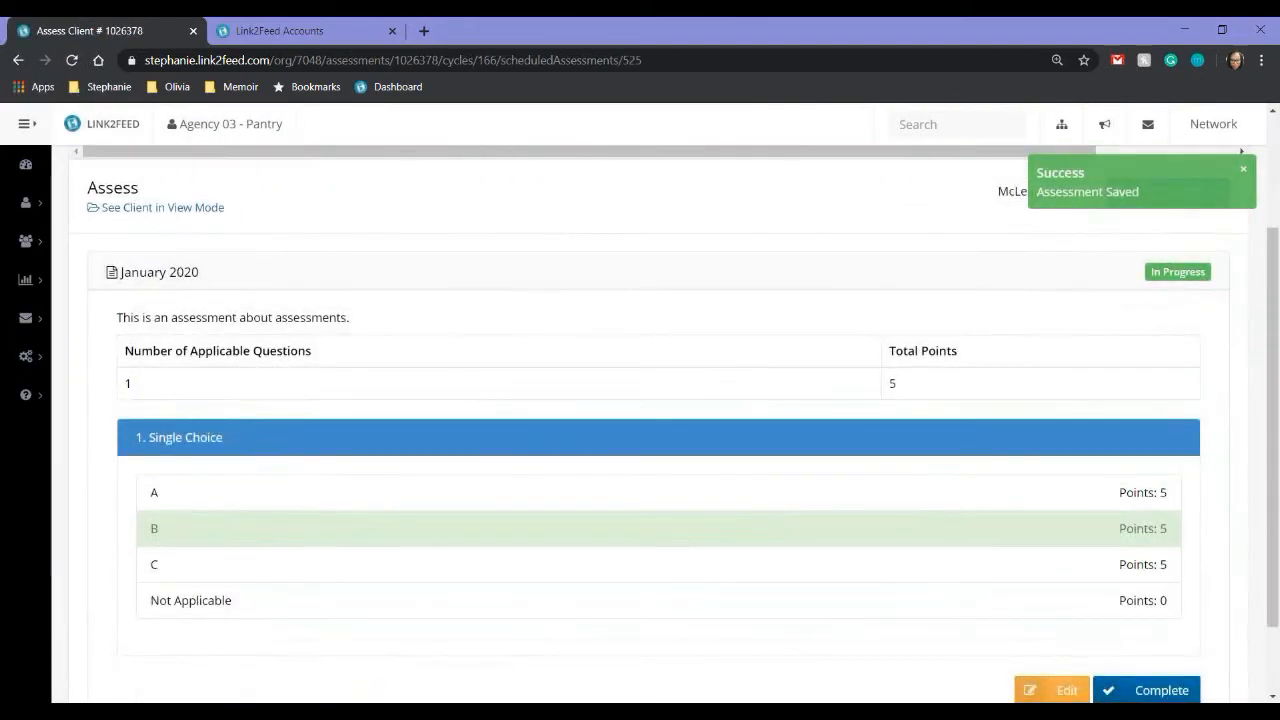
scroll(735, 368, down, 1)
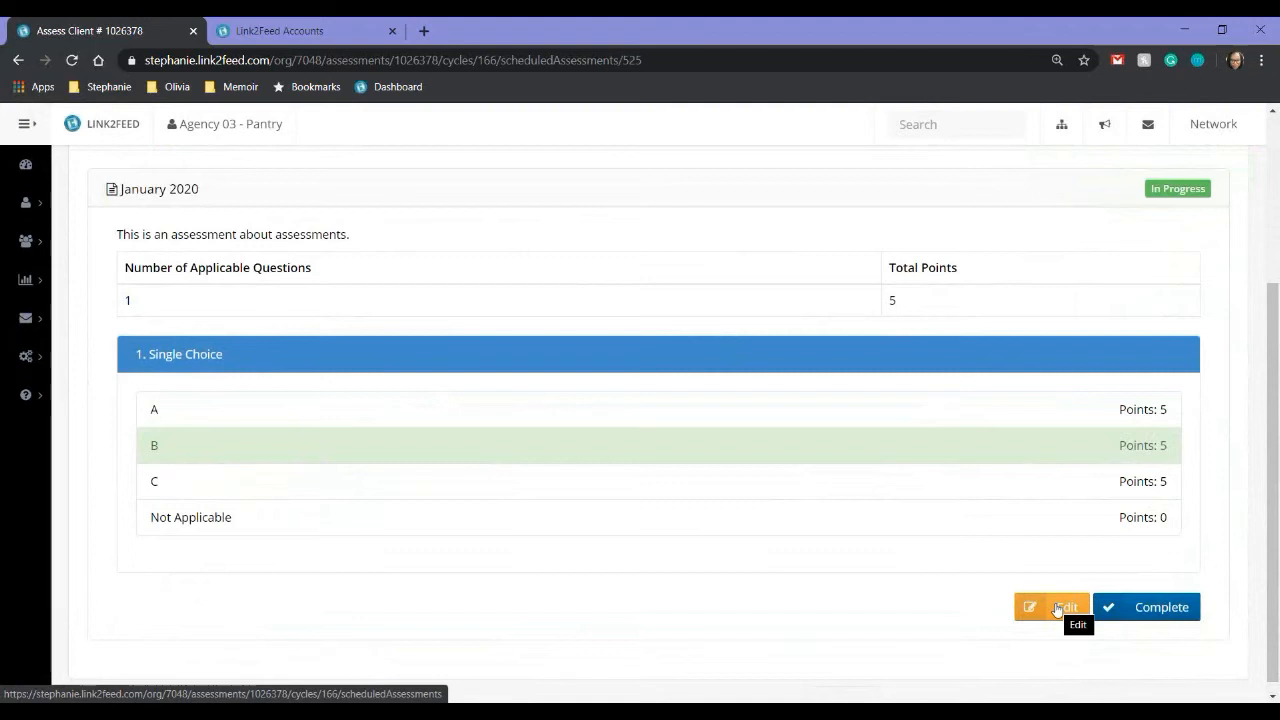
click(1157, 612)
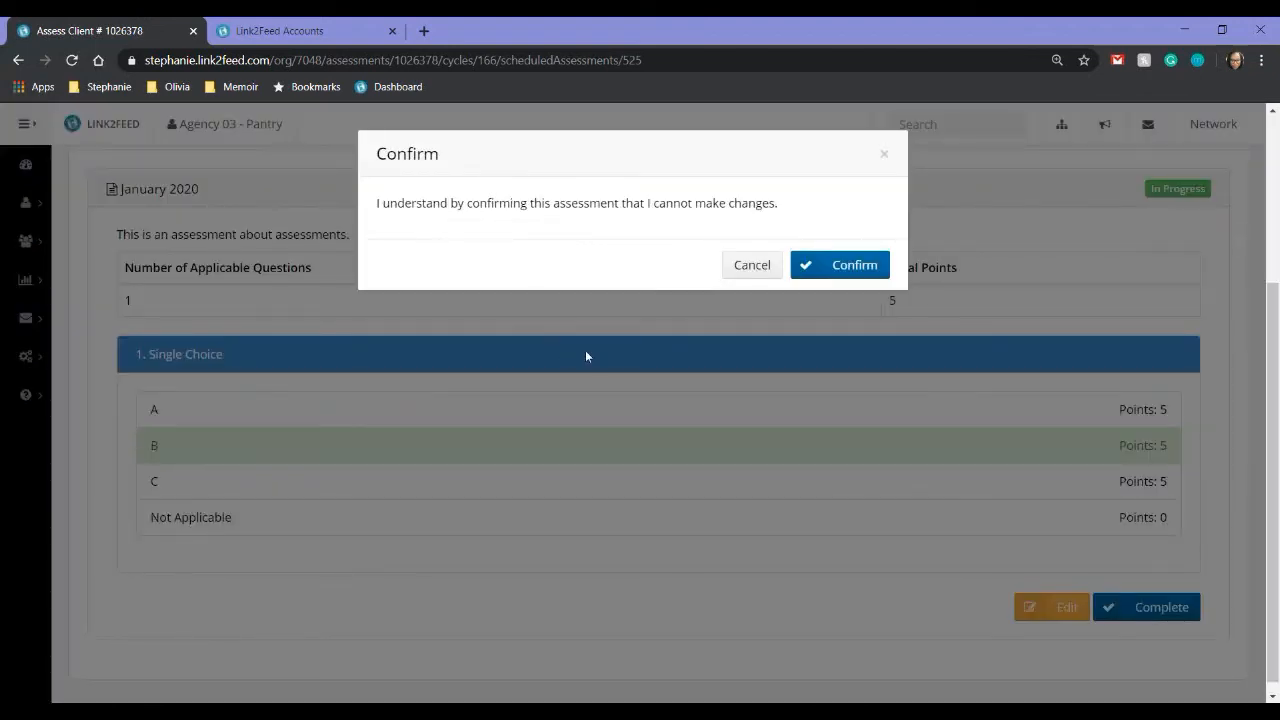
click(850, 279)
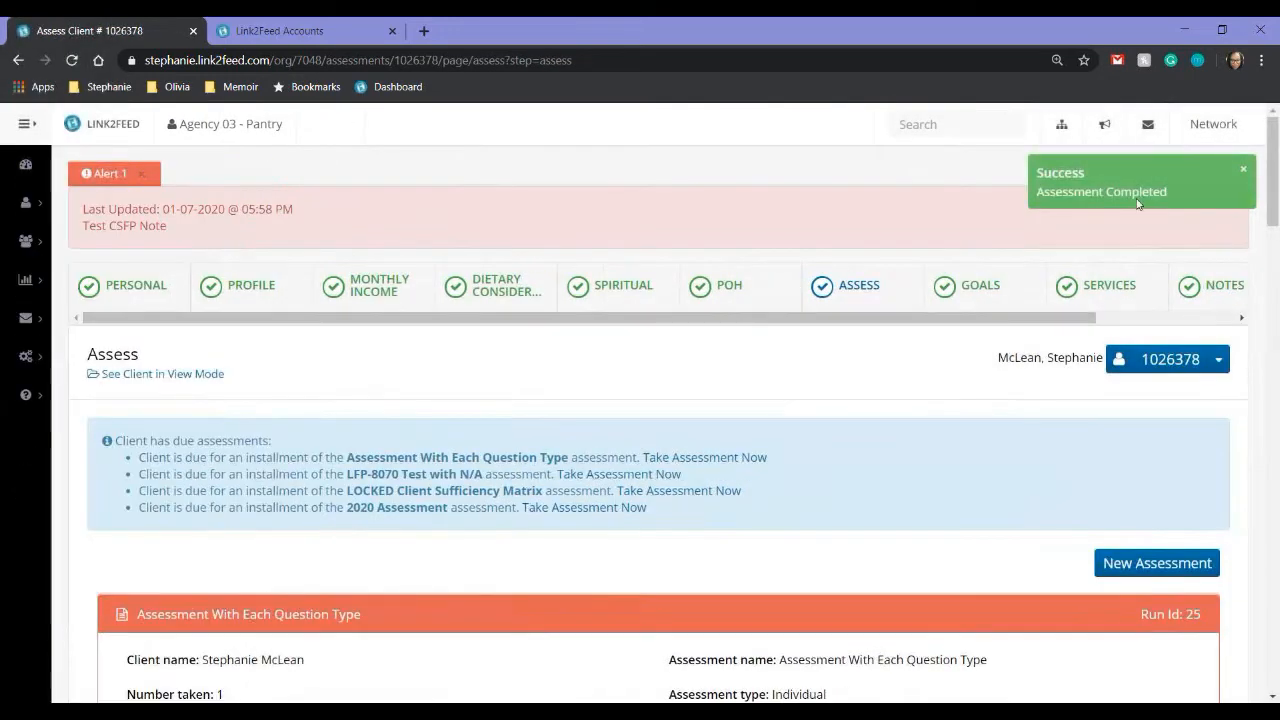
Expand the details of the January 2020 run on the client's Assess page and view the completed first assessment.
scroll(880, 503, down, 8)
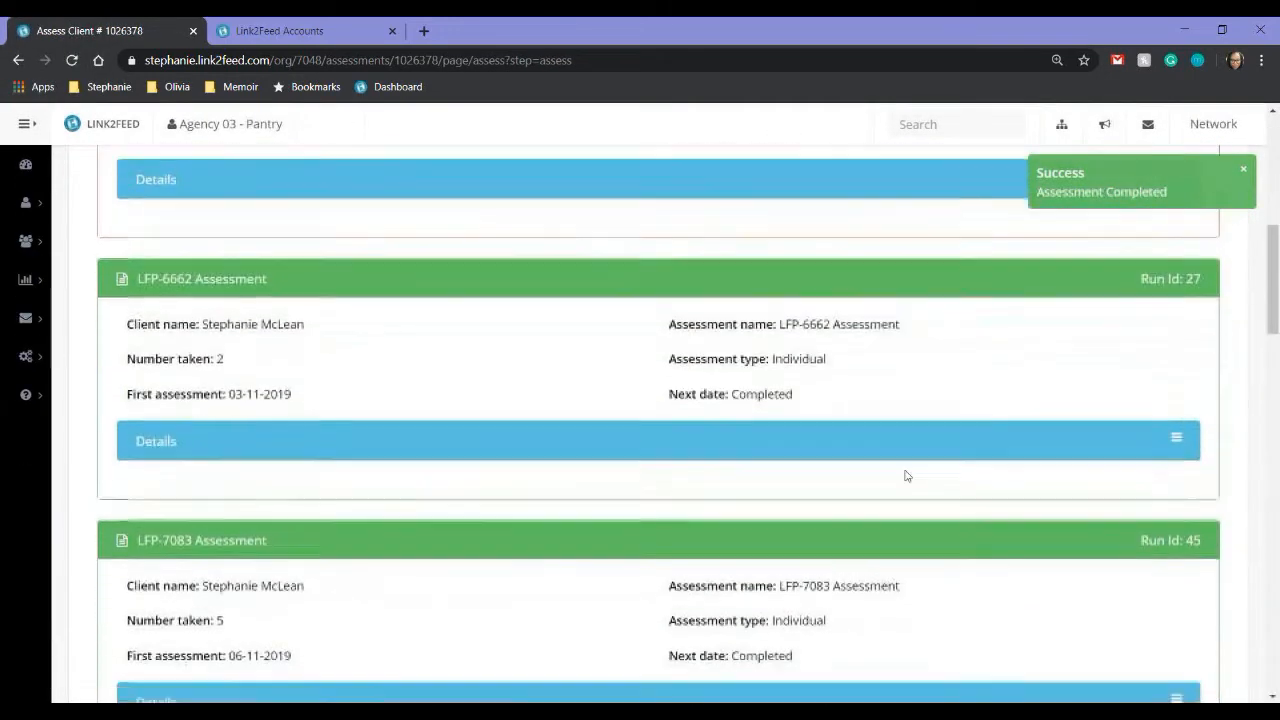
scroll(911, 472, down, 15)
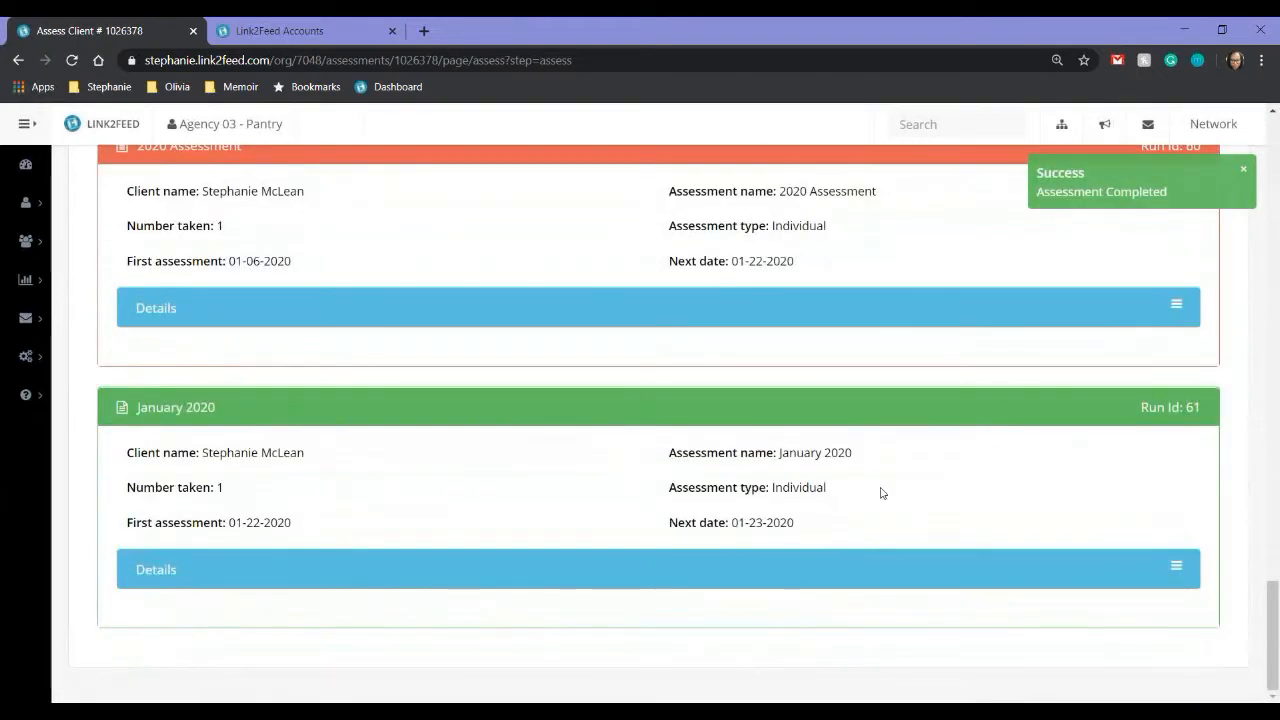
click(1133, 577)
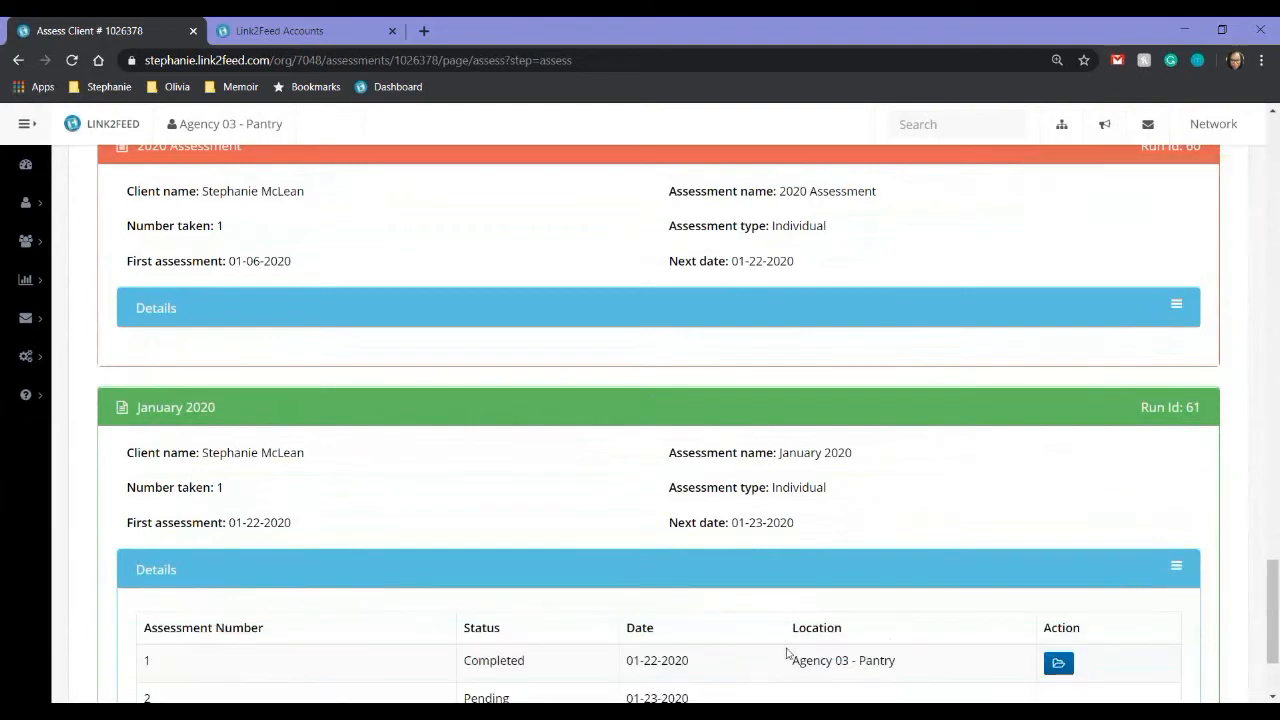
scroll(1136, 515, down, 1)
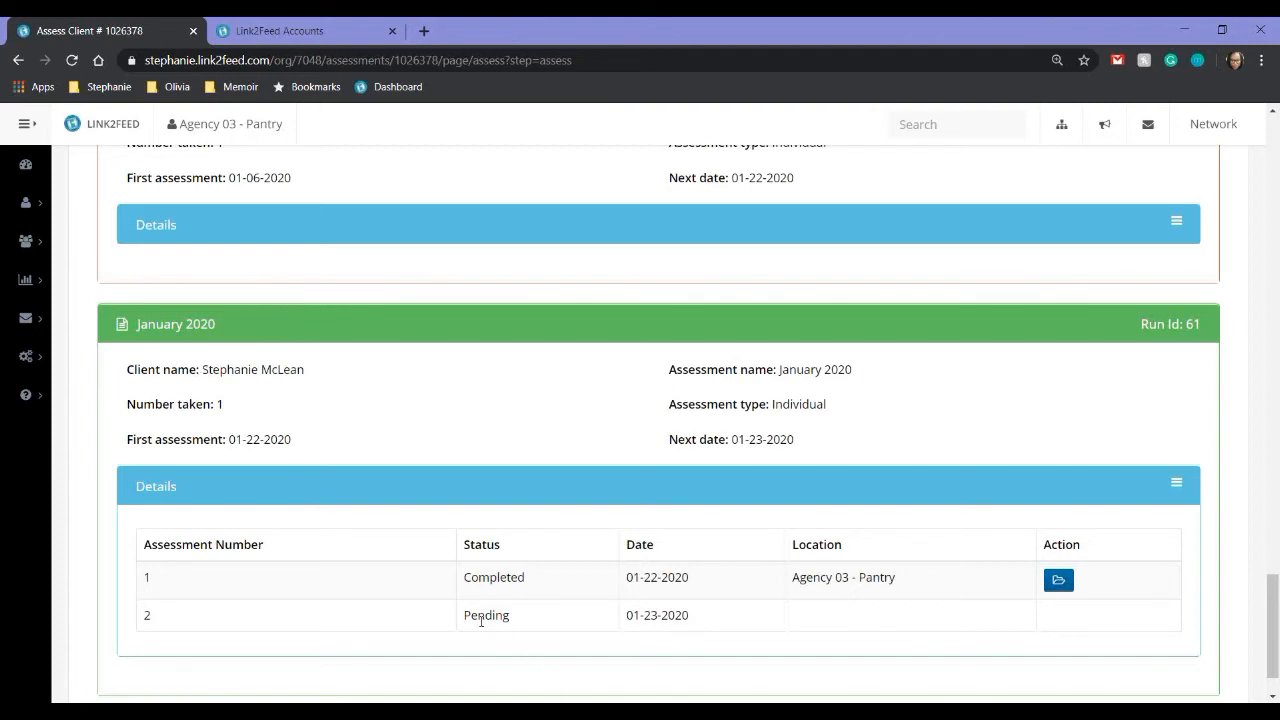
click(1057, 581)
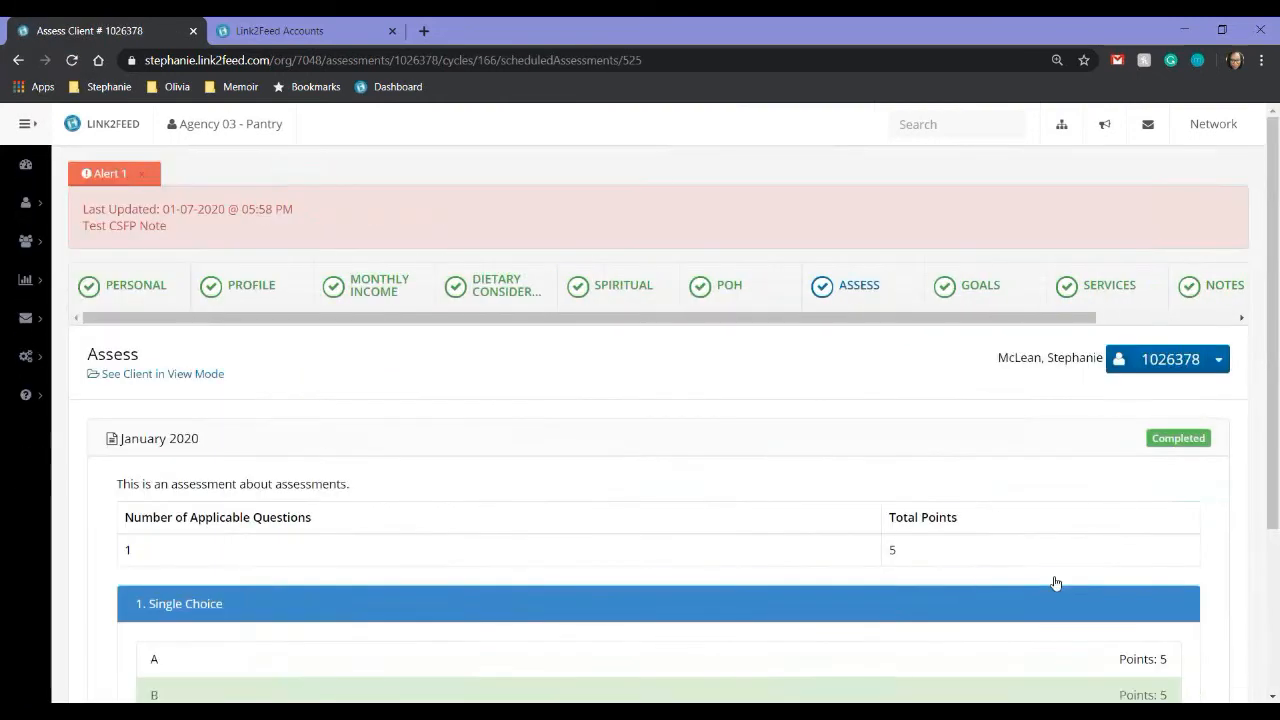
scroll(759, 434, down, 3)
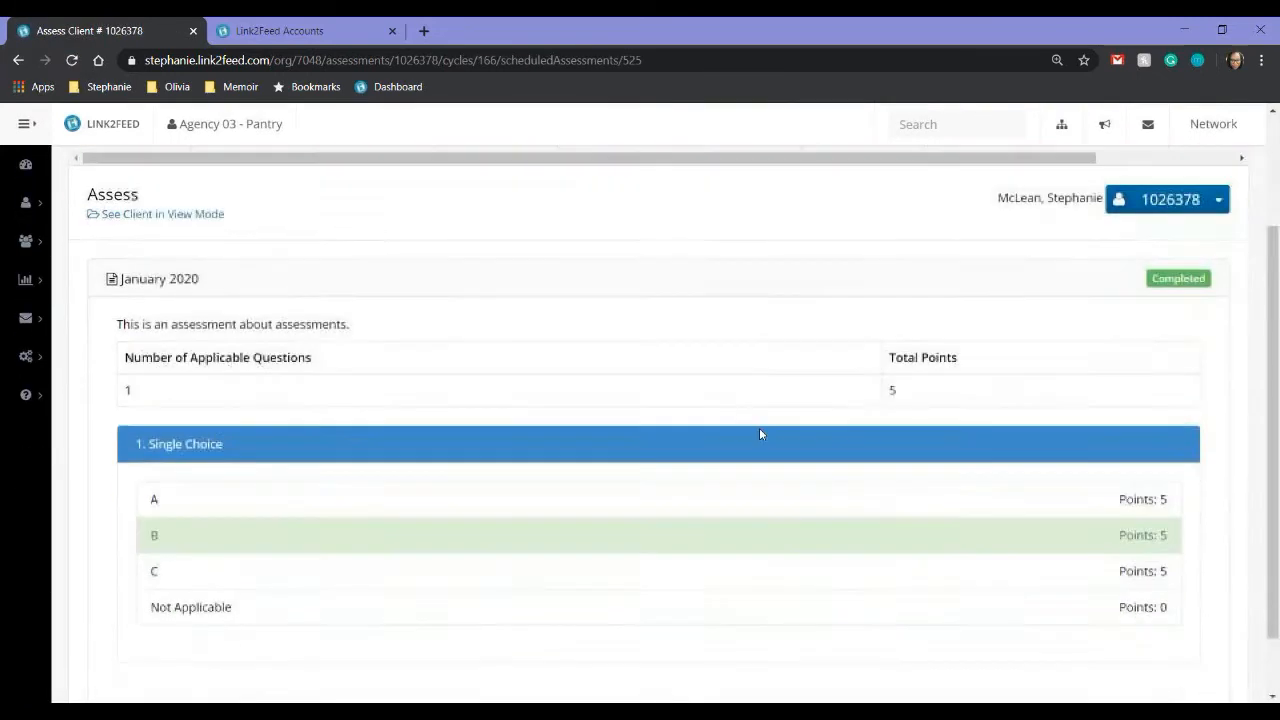
scroll(748, 427, up, 2)
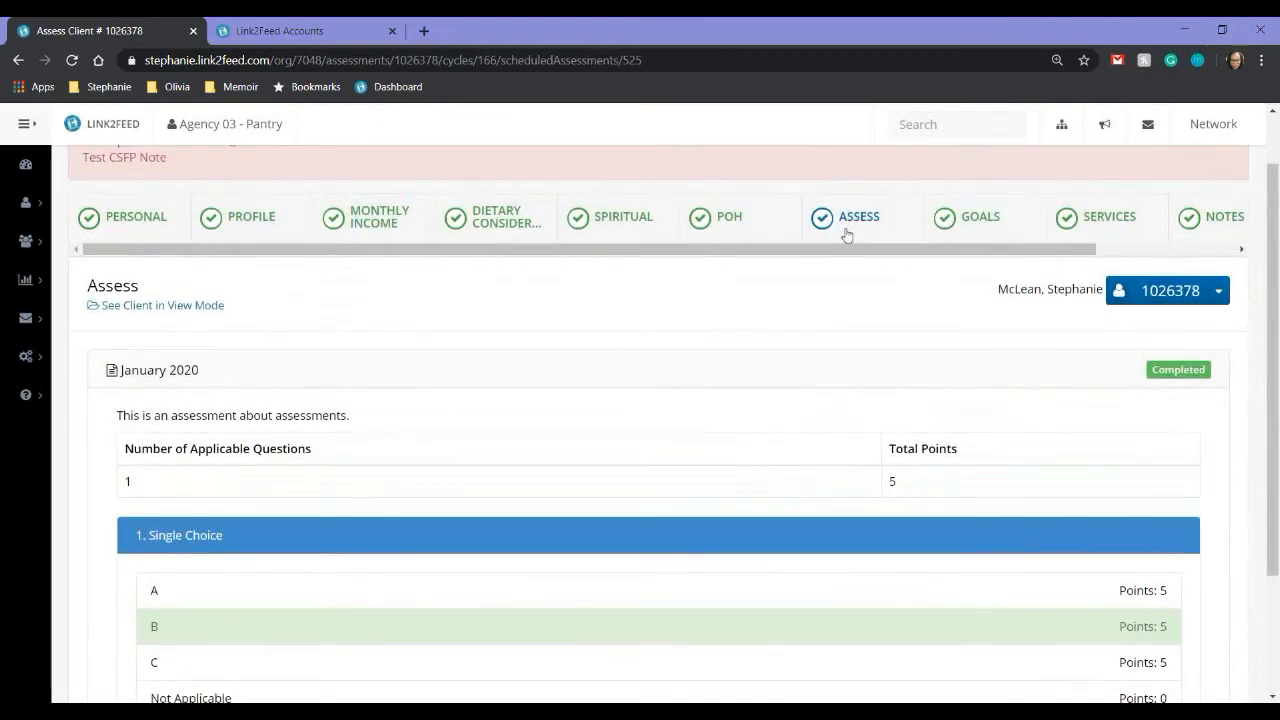
Open the client's Services page and review the due assessments notice and the household summary.
scroll(1000, 229, right, 2)
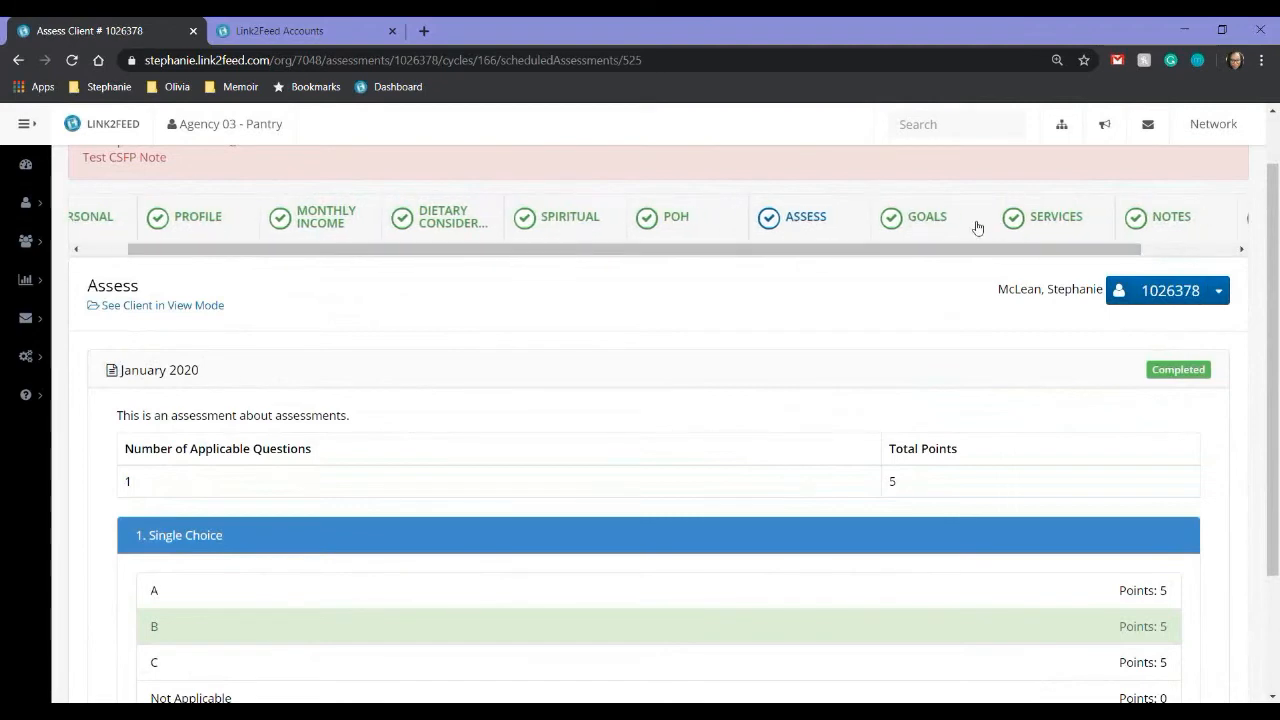
click(990, 227)
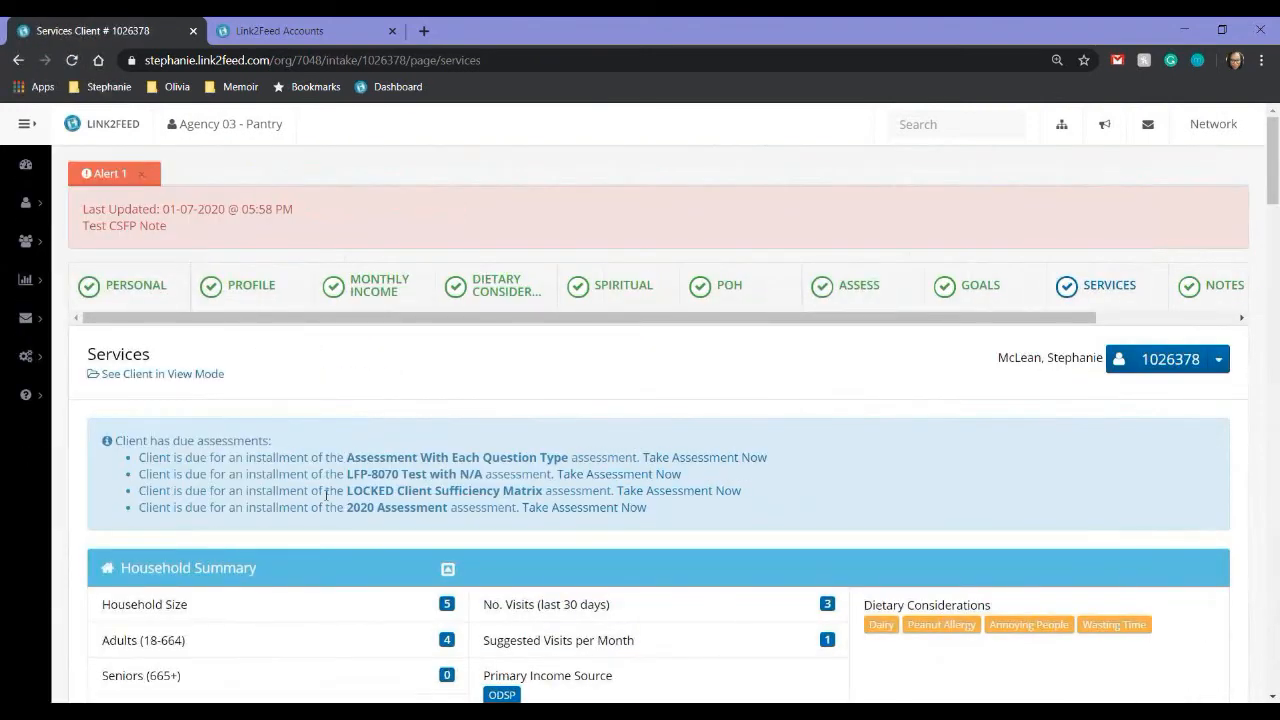
scroll(914, 499, down, 7)
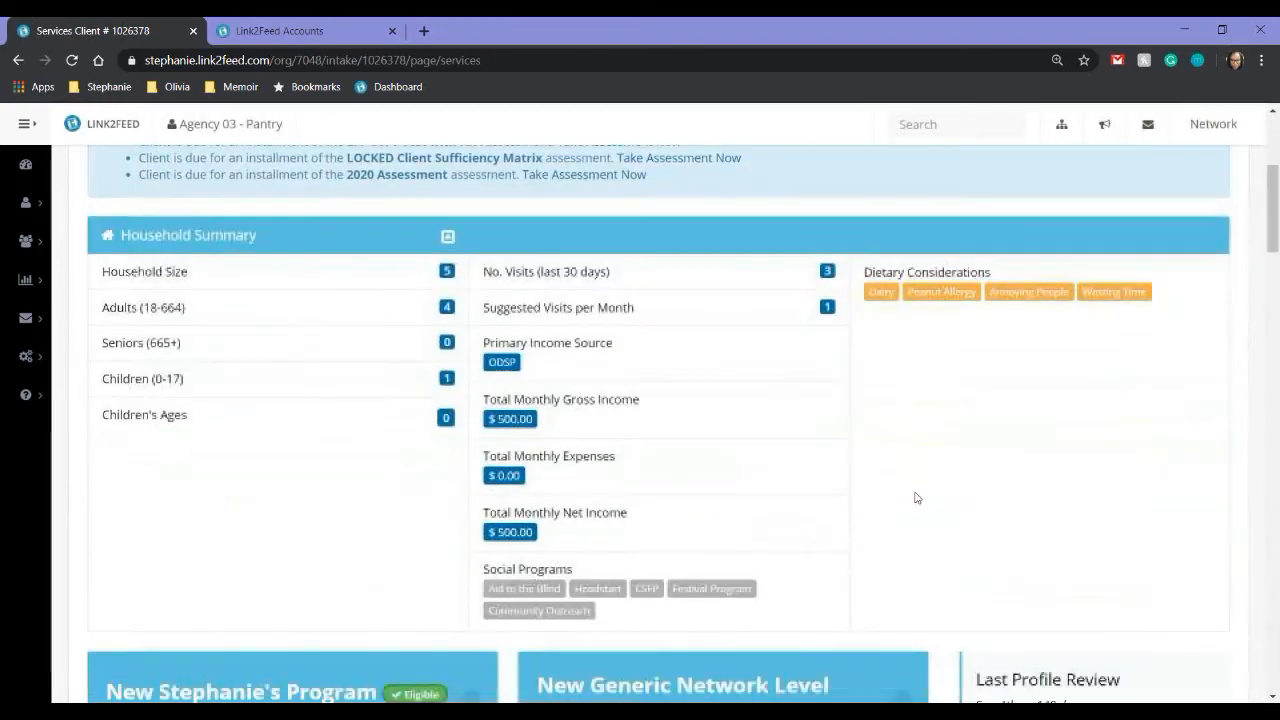
scroll(934, 400, up, 7)
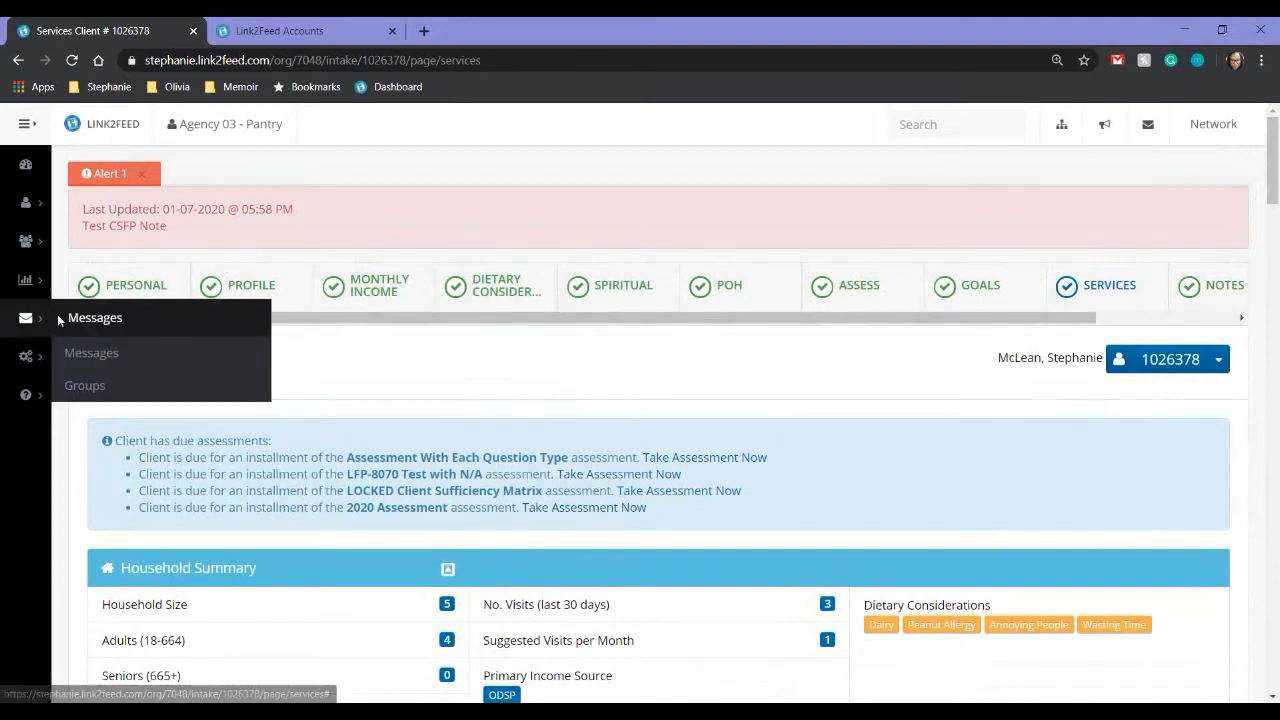
Leave the client record and start a new Assessment: Answer Frequencies Report at the agency level.
mouse_move(28, 280)
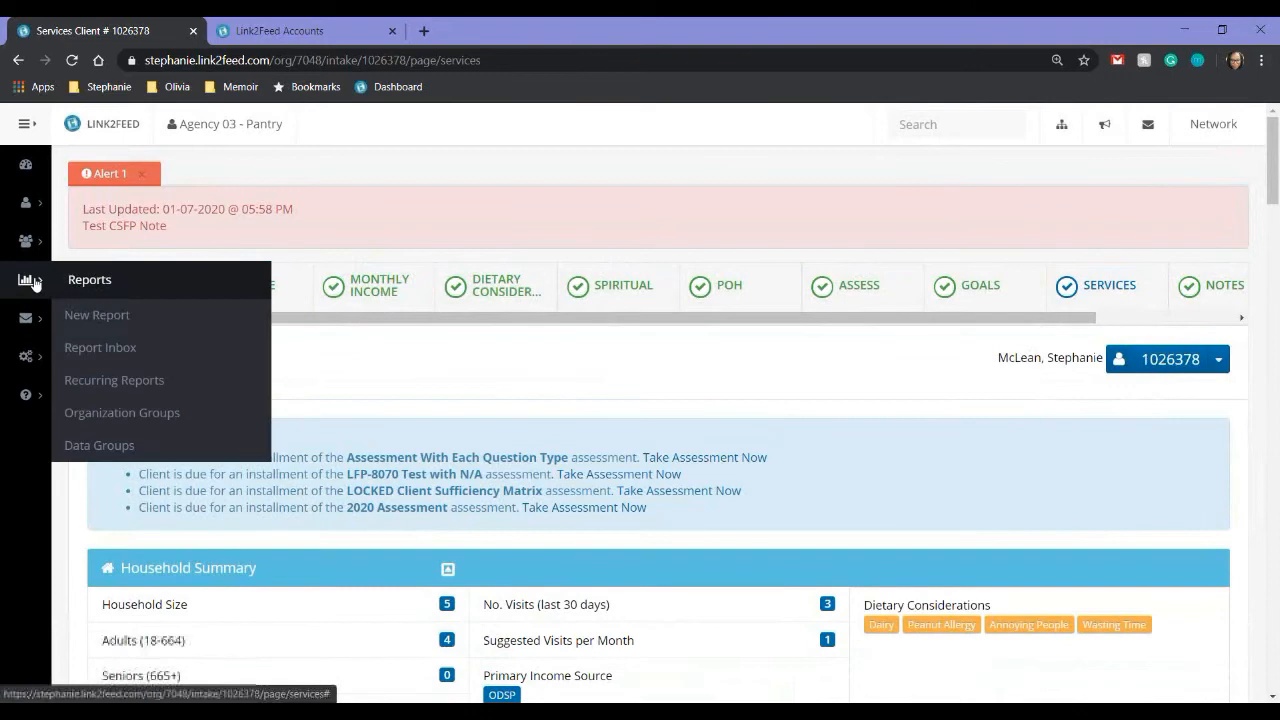
click(89, 323)
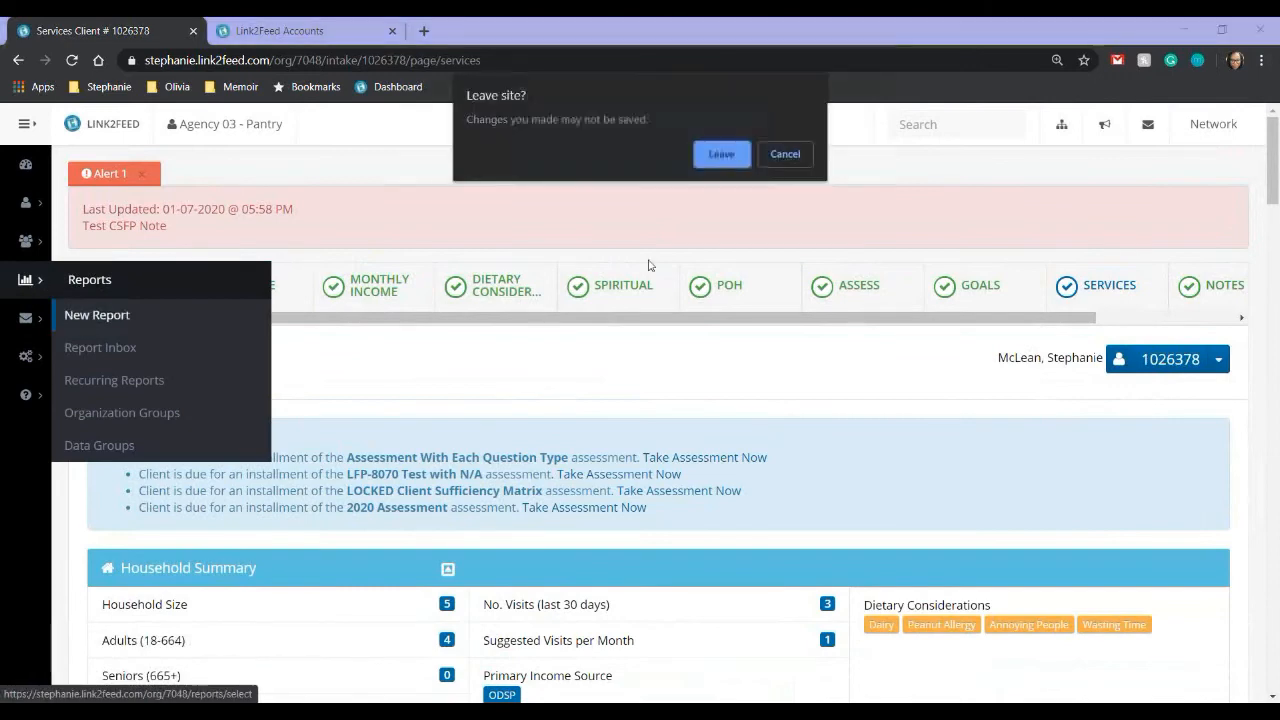
click(715, 157)
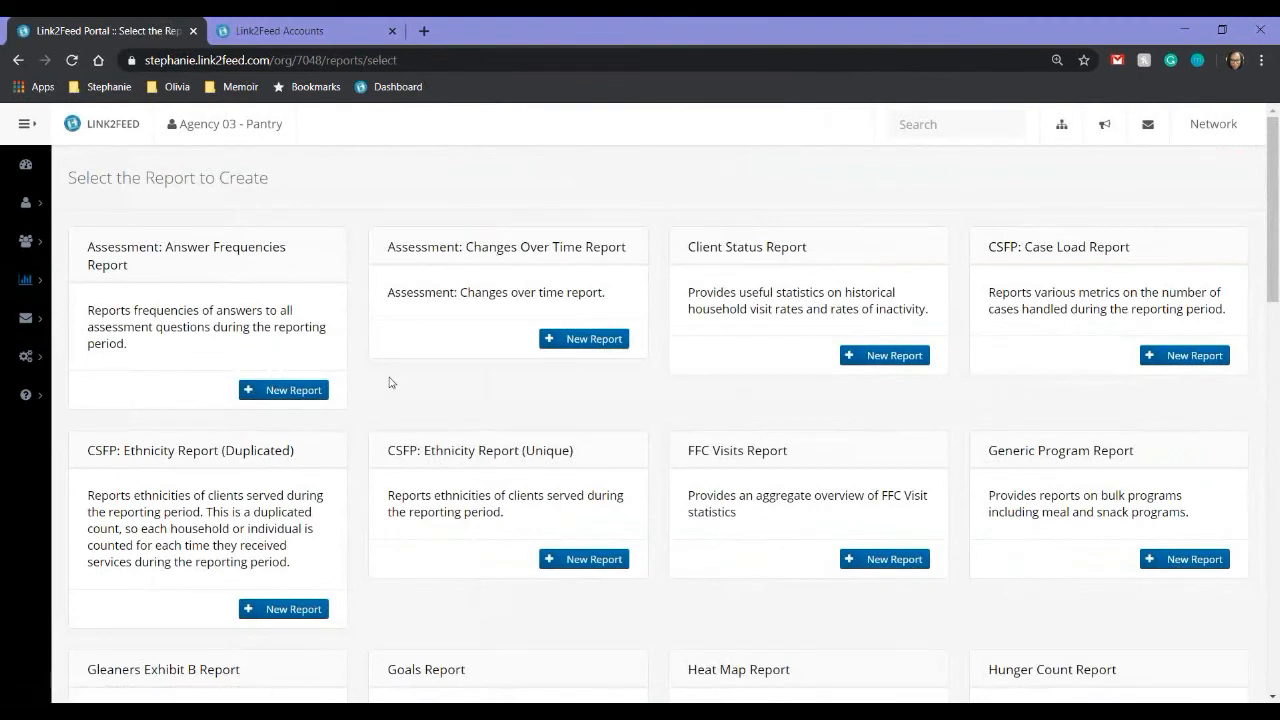
click(281, 397)
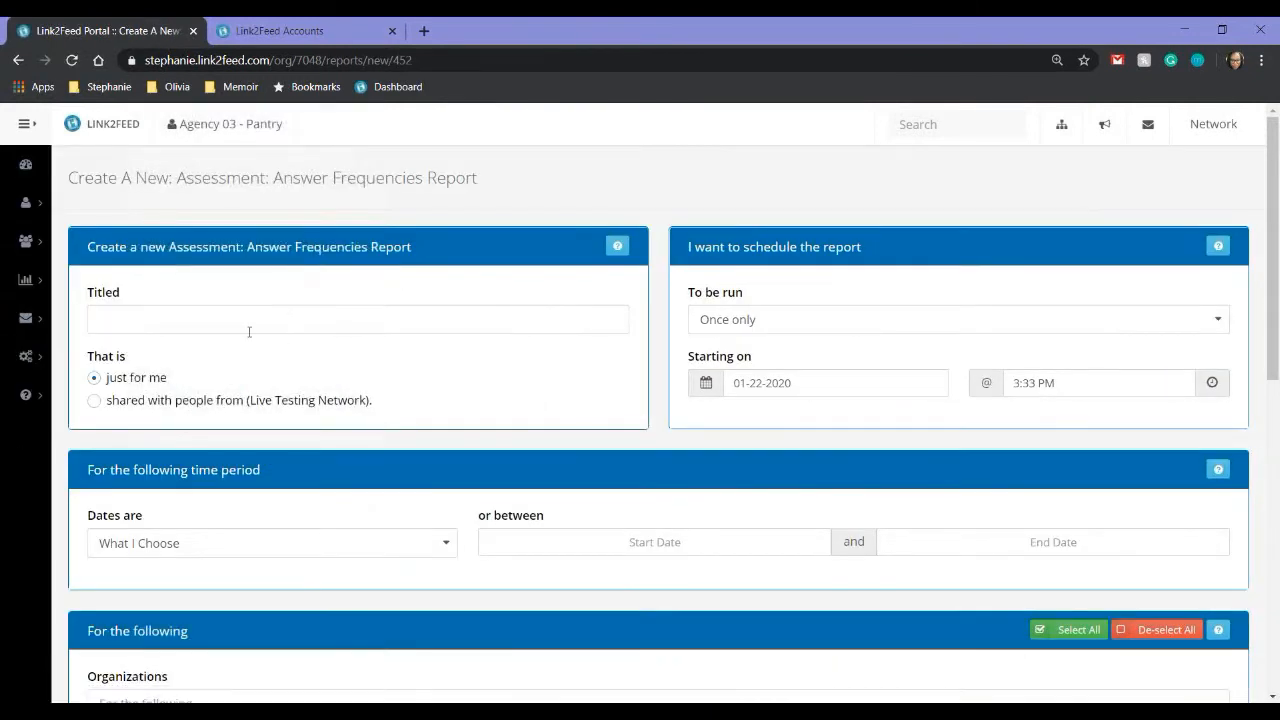
Title the agency-level report Test and set its time period to Today.
click(249, 332)
text(Test)
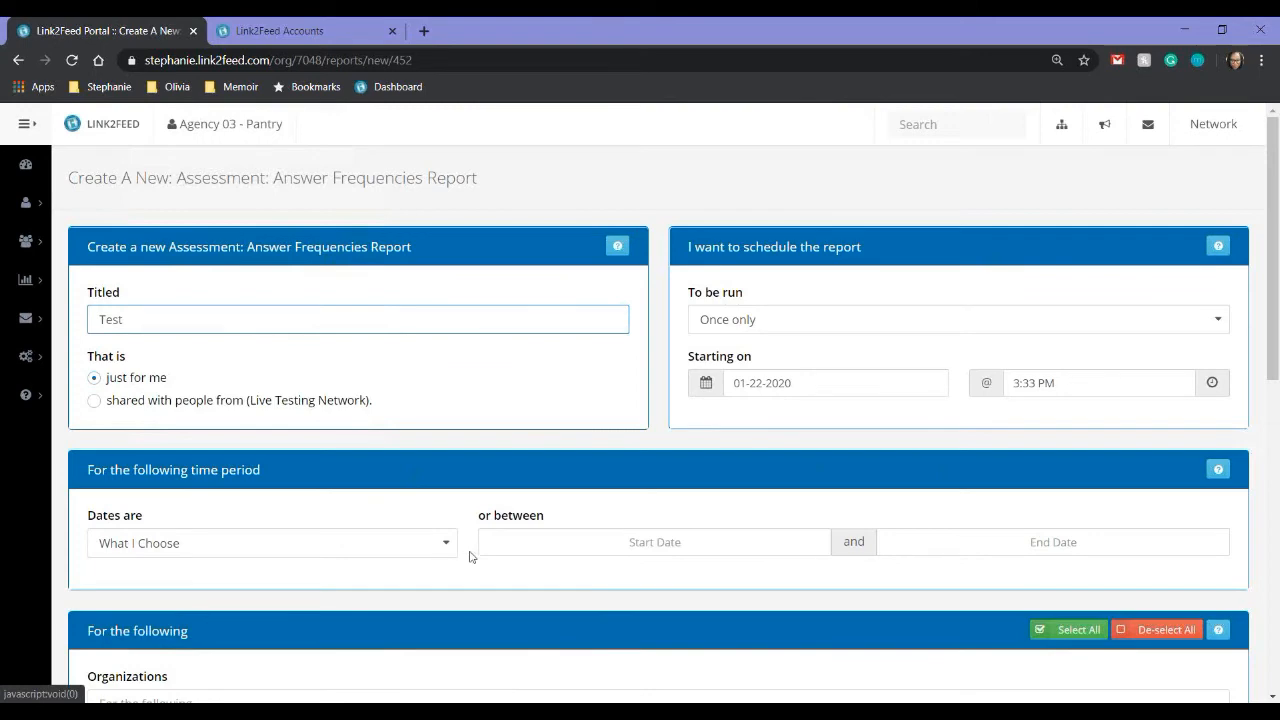
click(379, 557)
scroll(286, 443, down, 5)
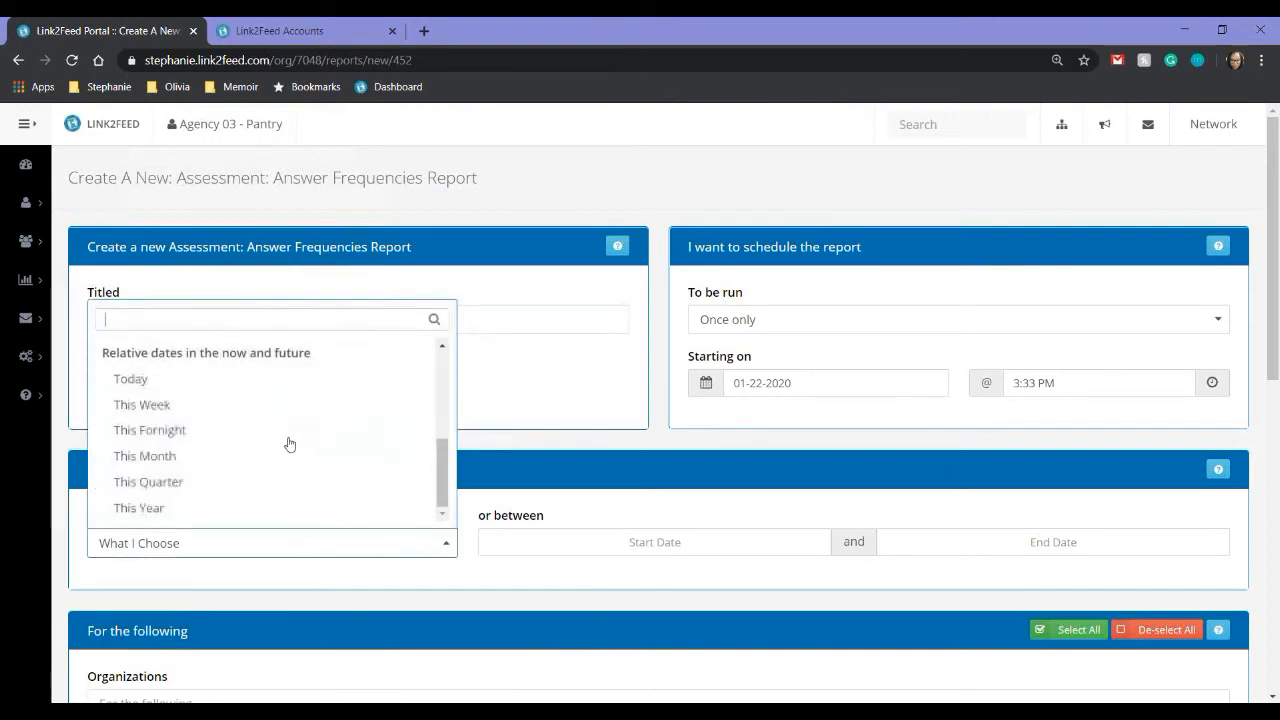
click(215, 388)
Select all organizations for the agency-level report and check which assessments it can be run on.
scroll(790, 525, down, 4)
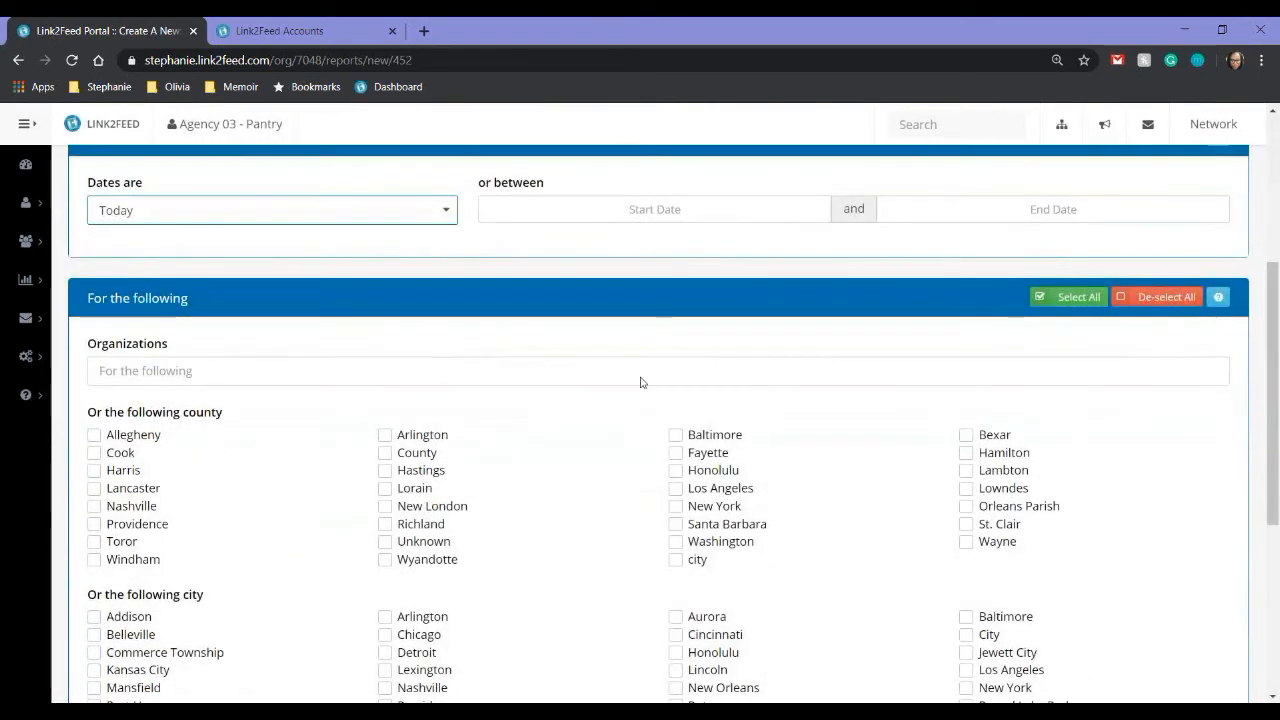
click(1062, 298)
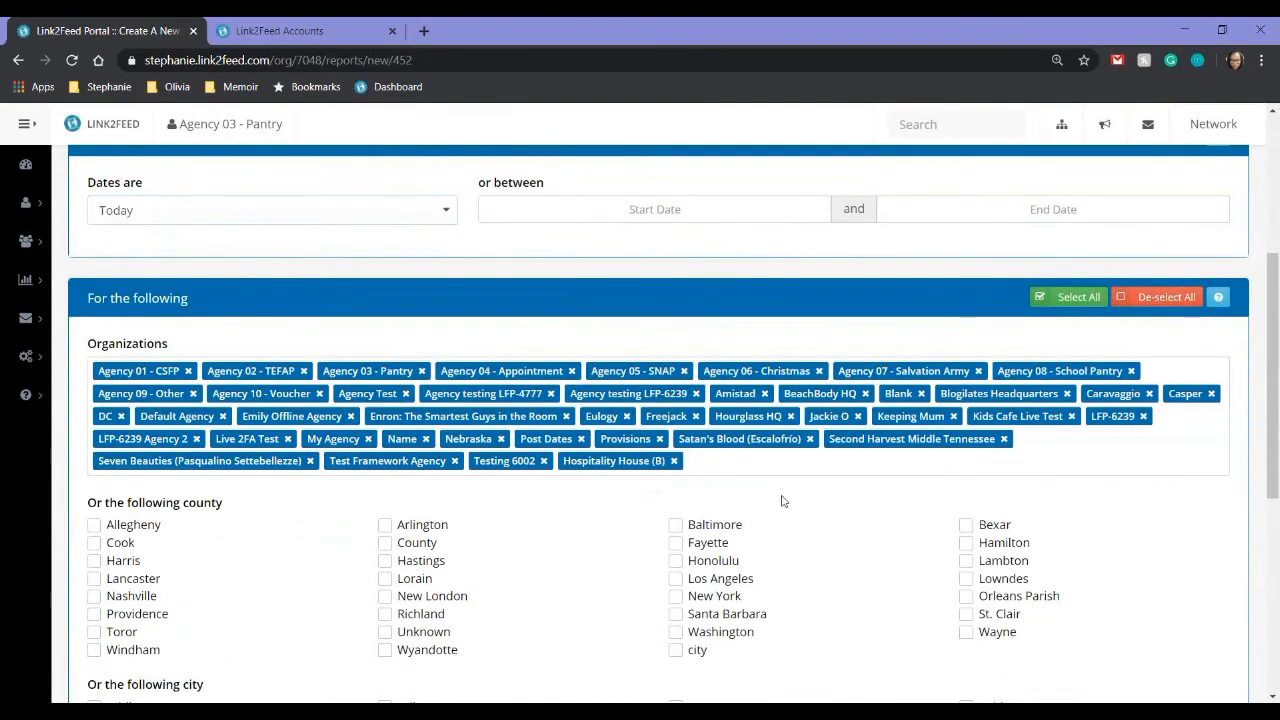
scroll(783, 500, down, 5)
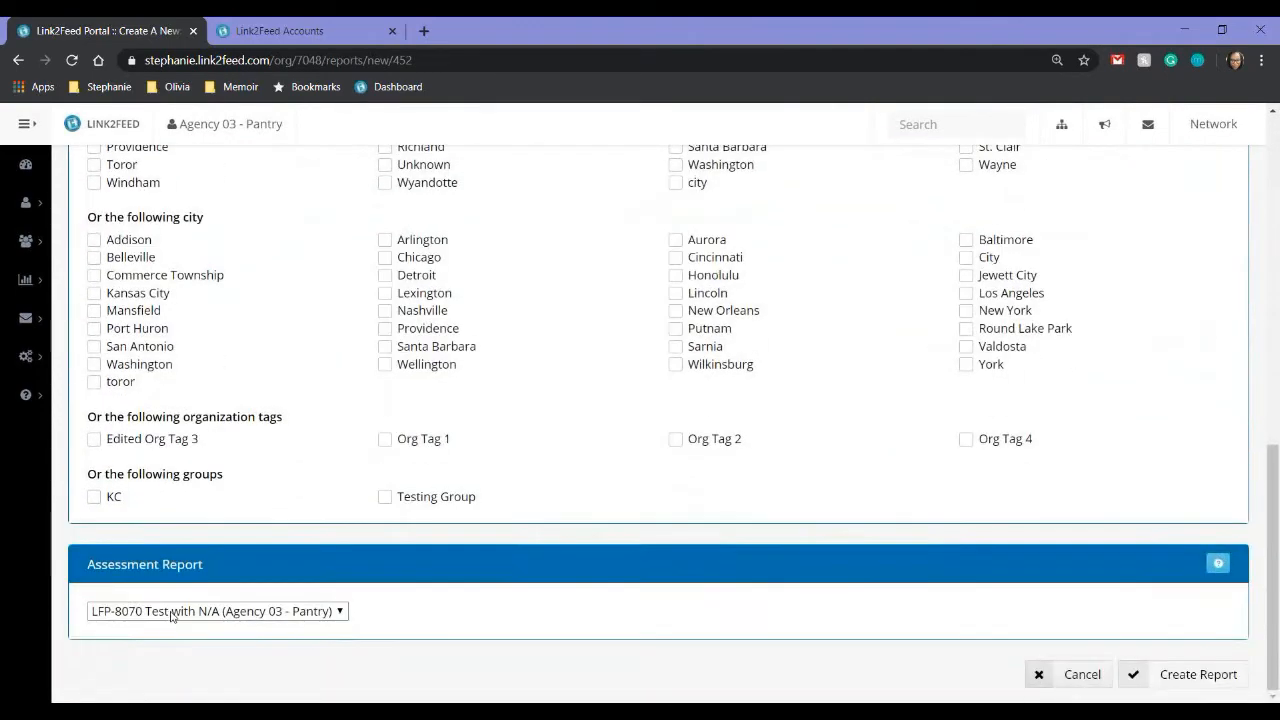
click(171, 612)
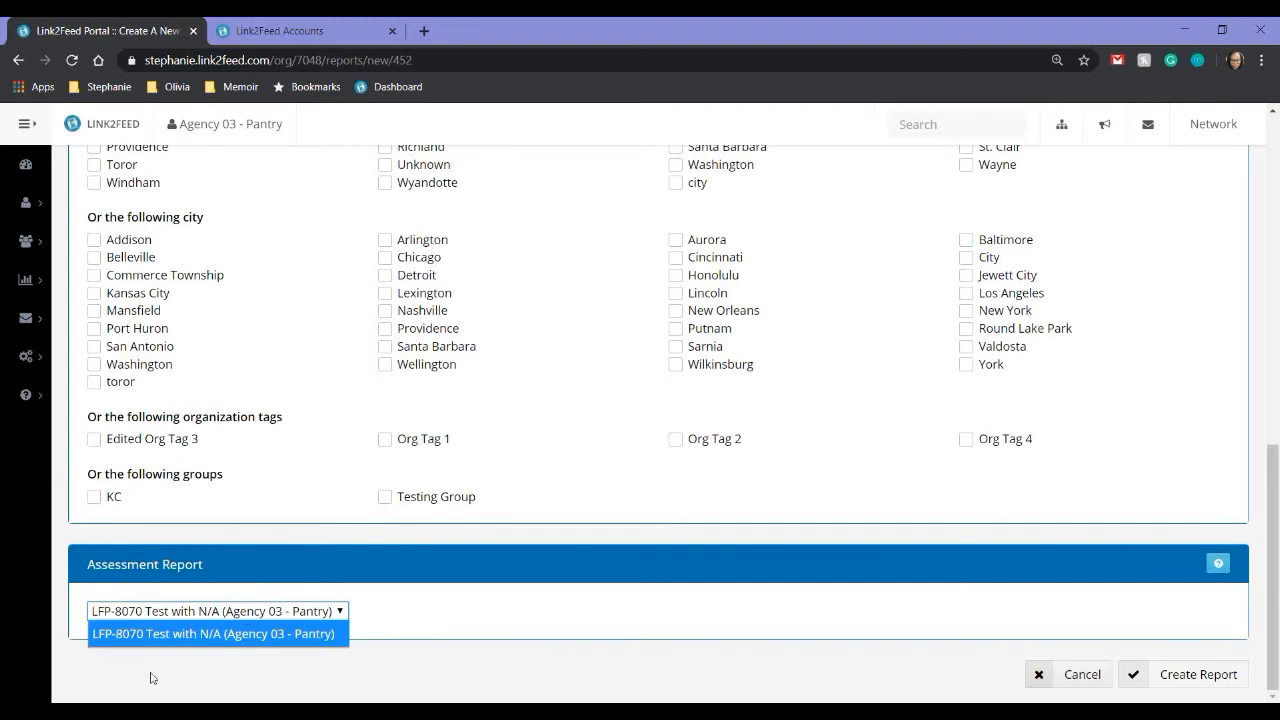
click(154, 575)
click(146, 620)
Switch to the Live Testing Network organization and start a new Assessment: Answer Frequencies Report there.
click(1062, 134)
click(1062, 134)
scroll(1000, 420, down, 5)
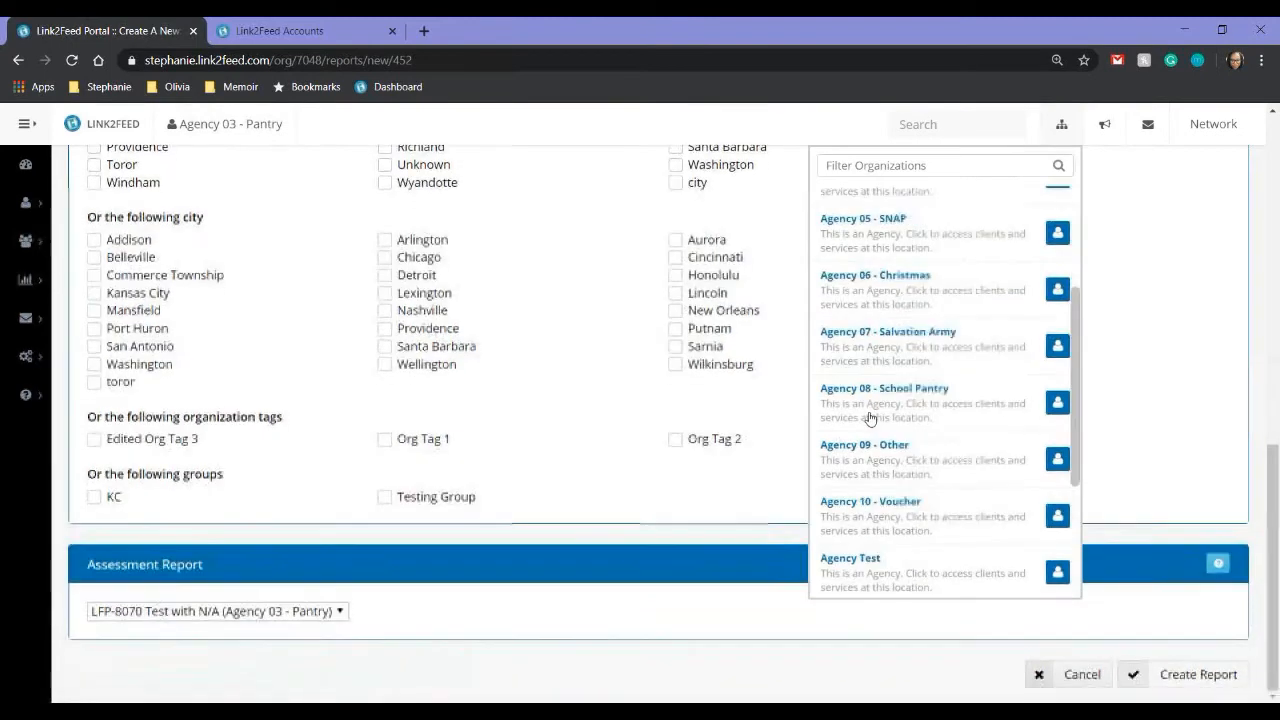
click(900, 444)
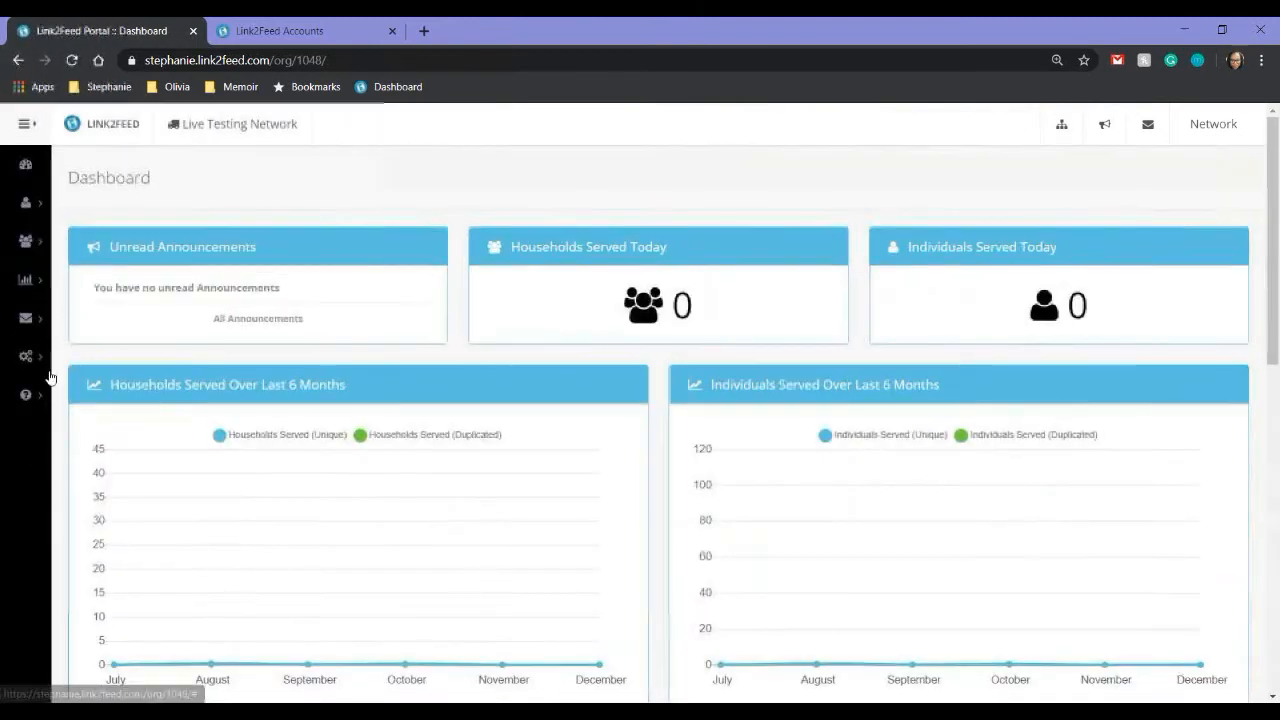
mouse_move(35, 279)
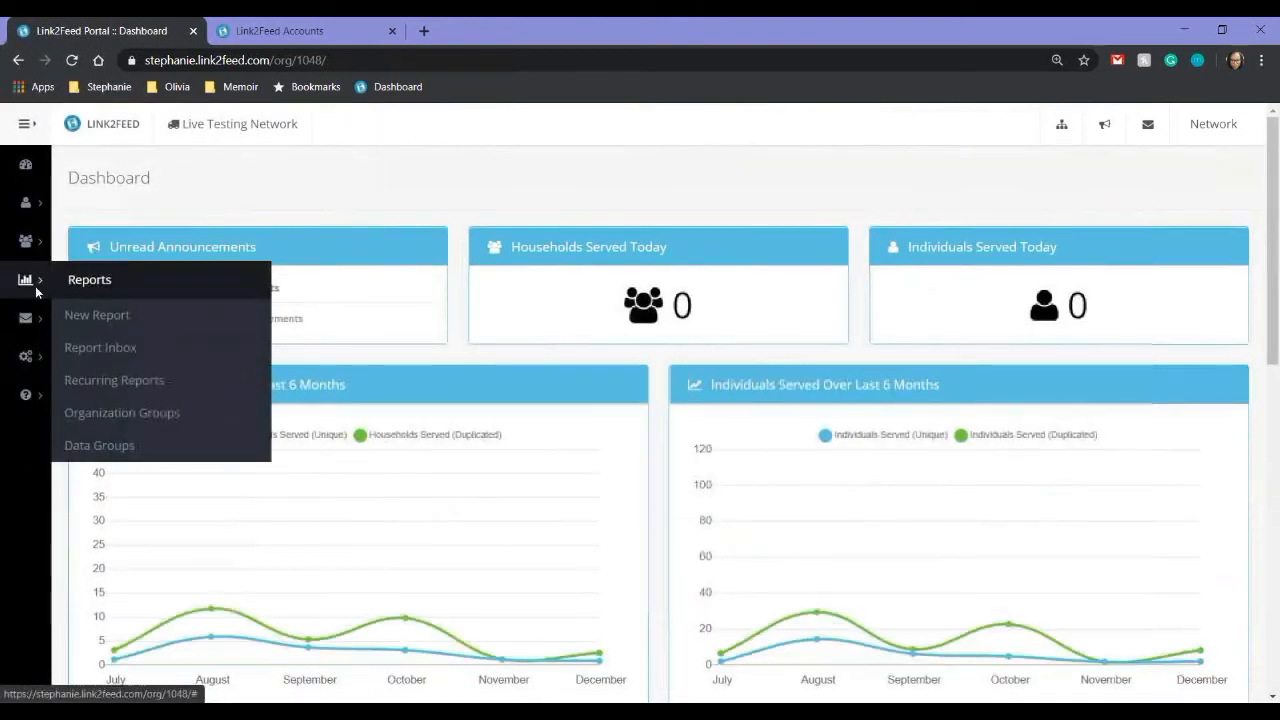
click(100, 318)
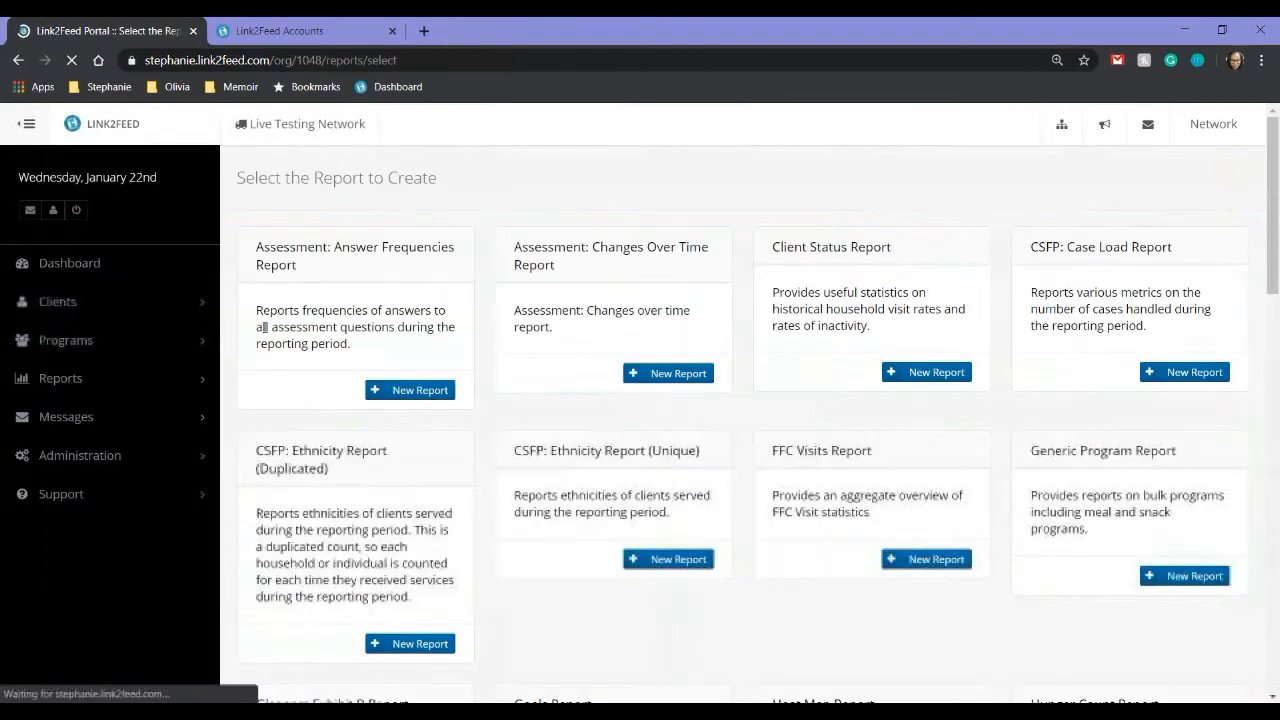
click(271, 391)
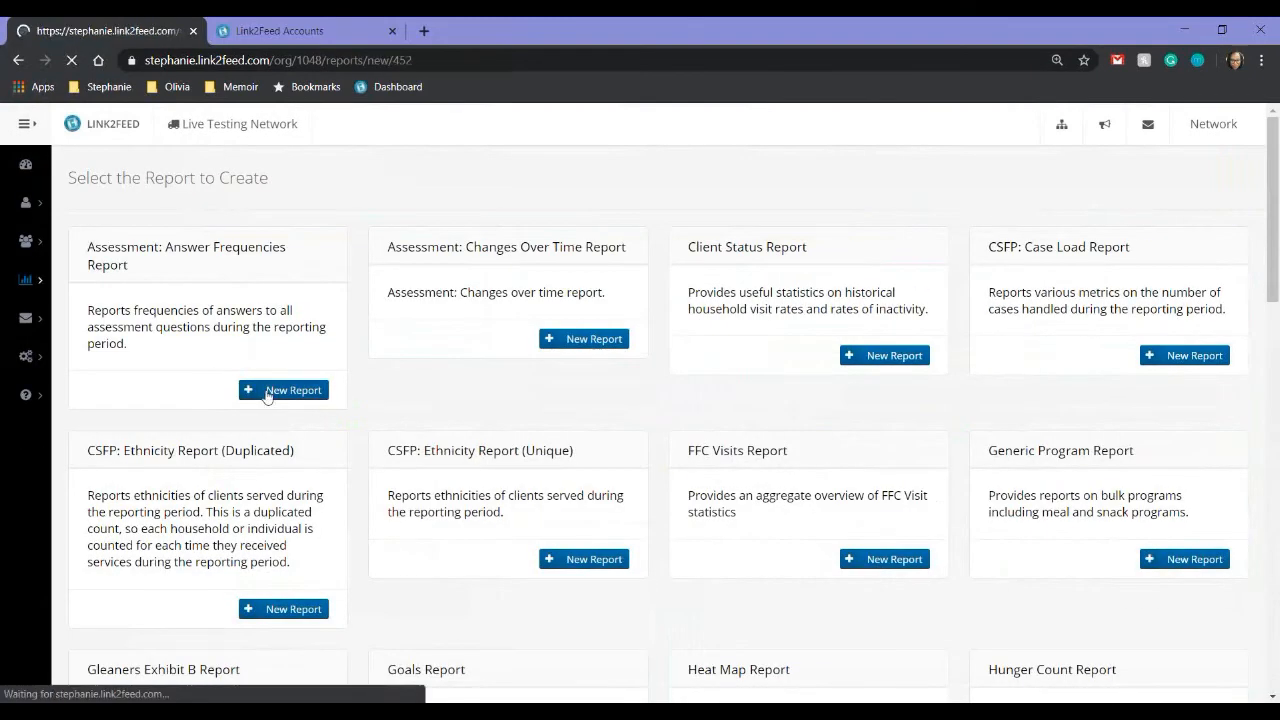
Title the network-level Answer Frequencies report Test and set its dates to Today.
text(Test)
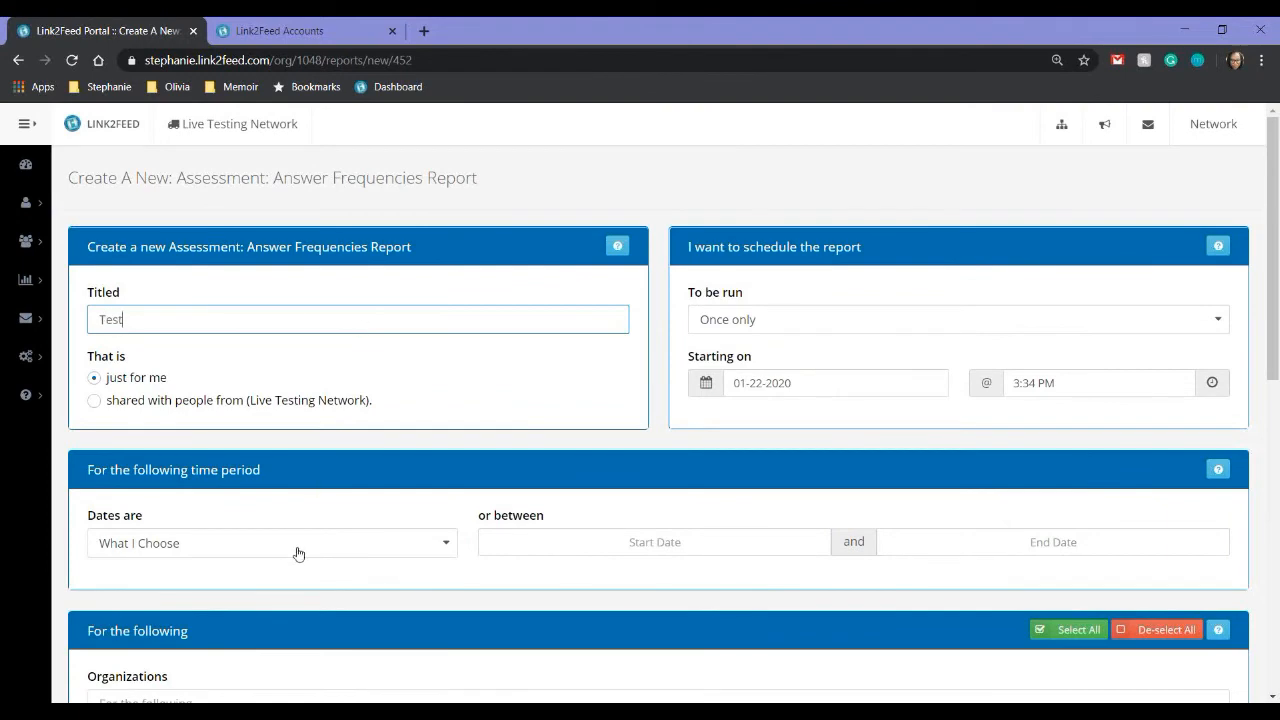
click(305, 545)
scroll(340, 455, down, 5)
click(334, 451)
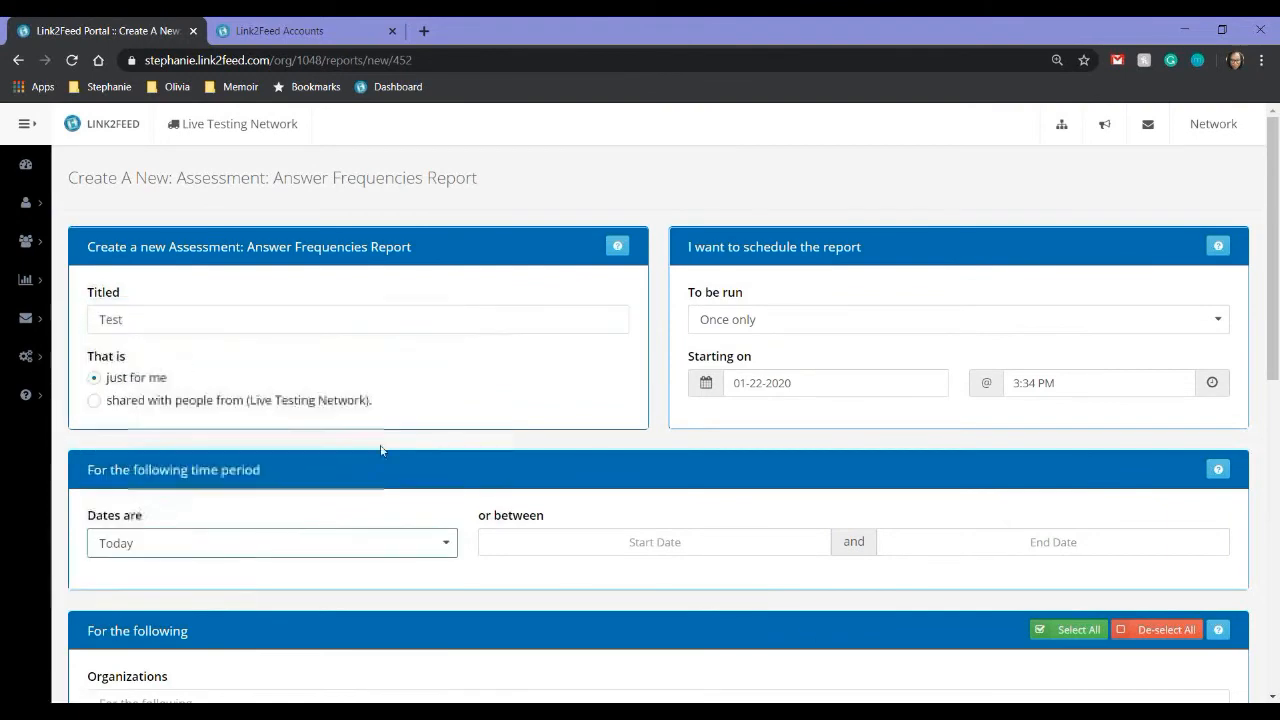
Select all organizations and the January 2020 assessment for the Answer Frequencies report, and create the report.
scroll(952, 620, down, 2)
scroll(1052, 536, down, 1)
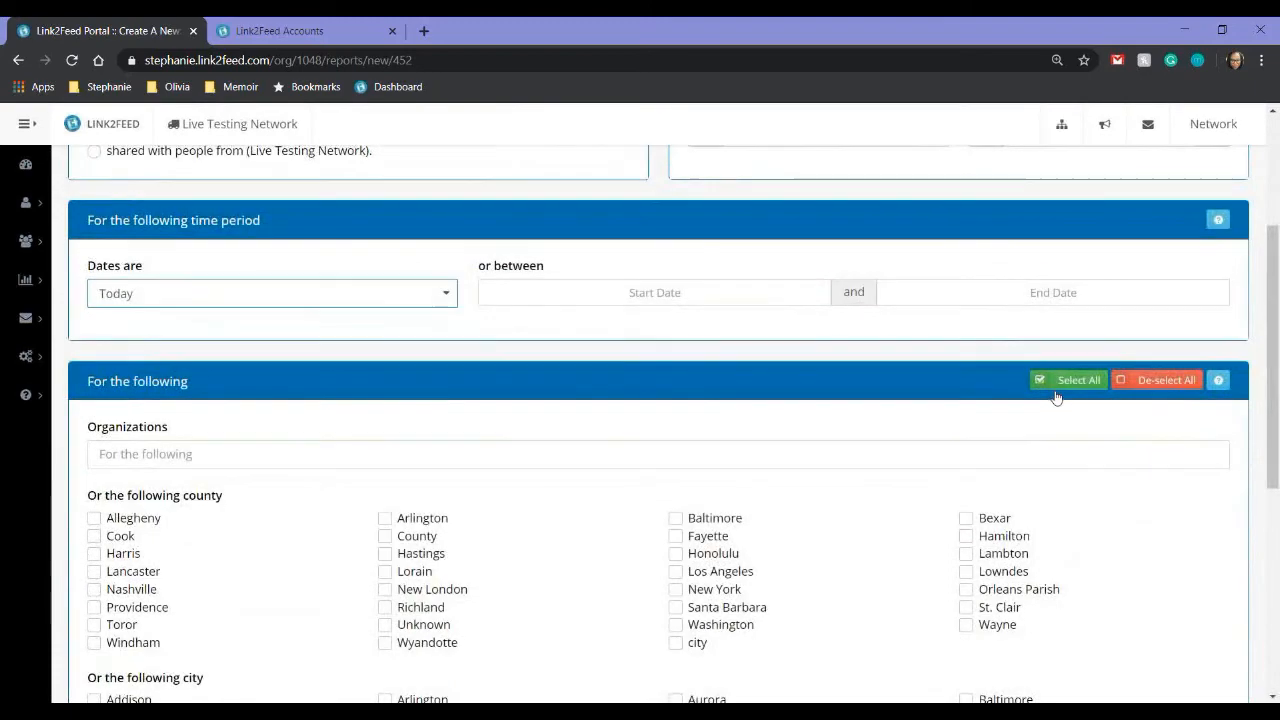
click(1062, 384)
scroll(760, 470, down, 7)
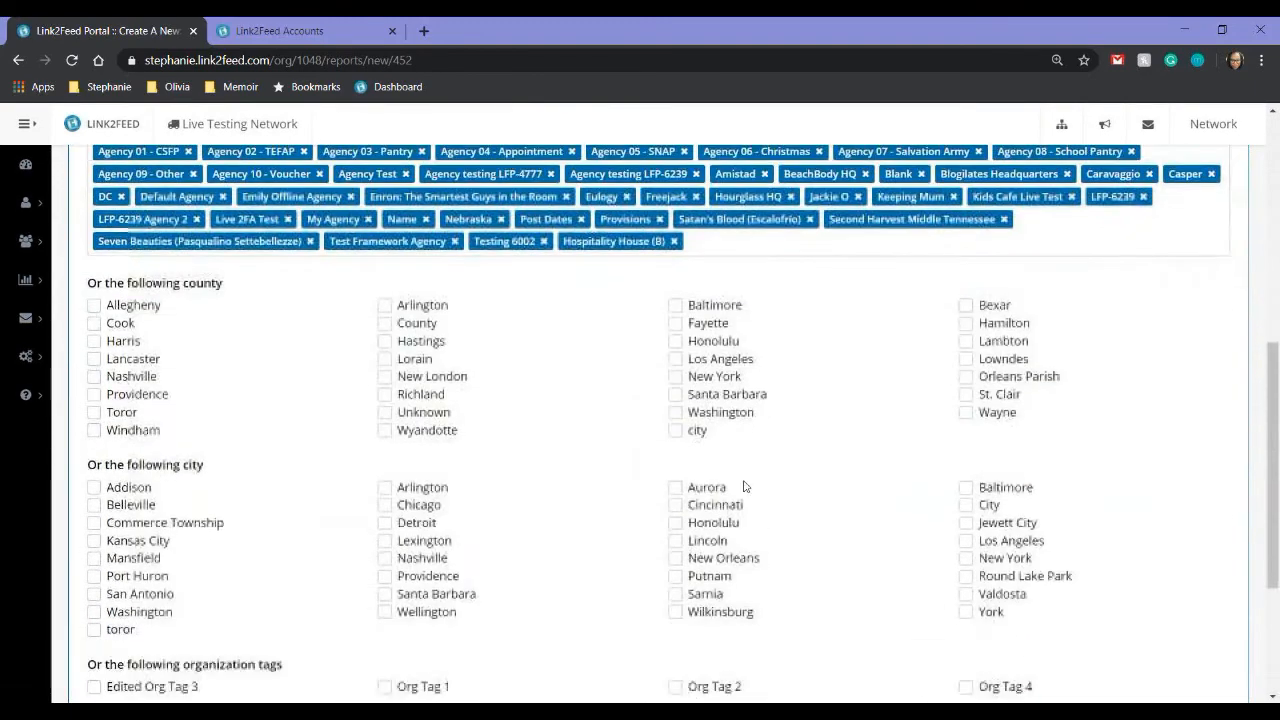
click(202, 611)
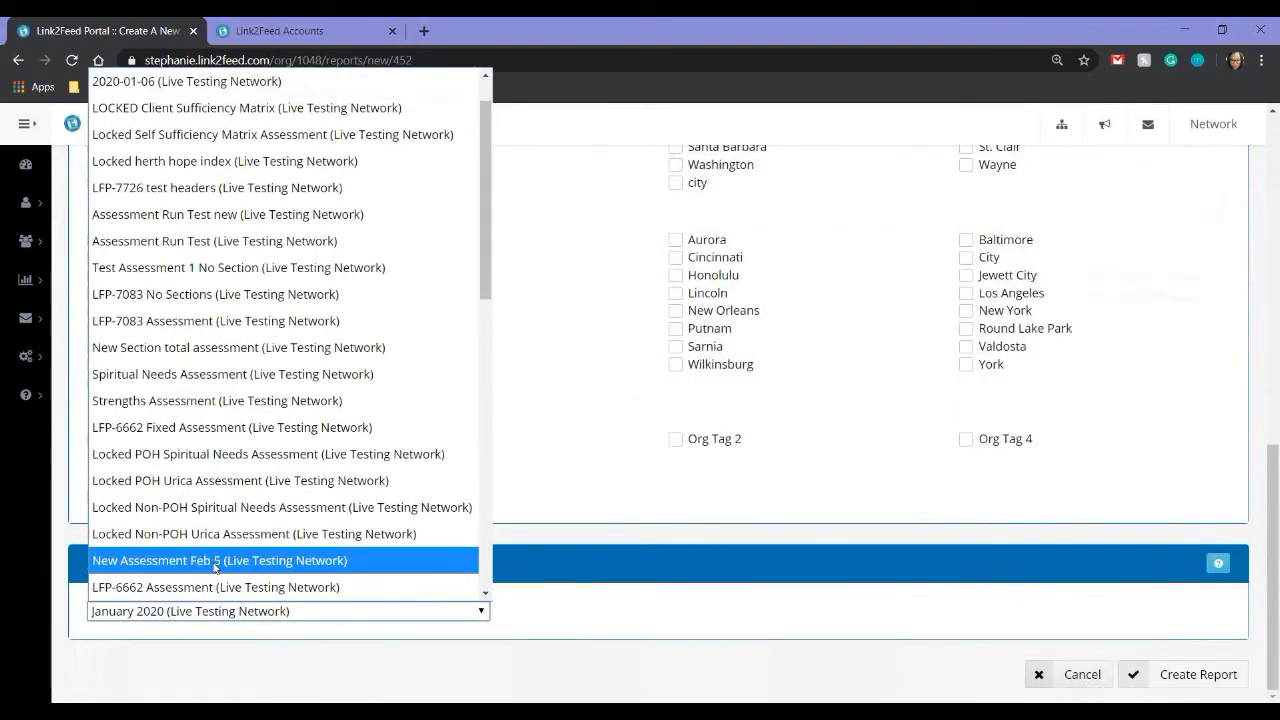
scroll(424, 104, up, 1)
click(435, 88)
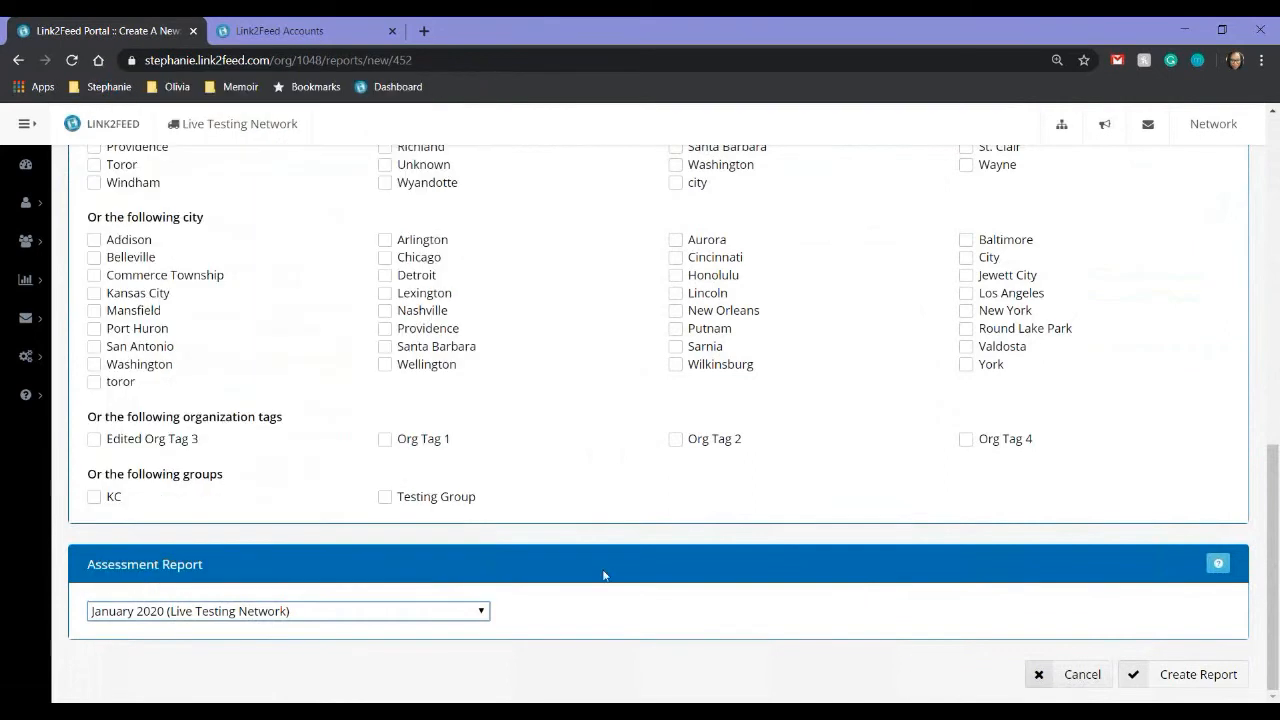
click(1146, 677)
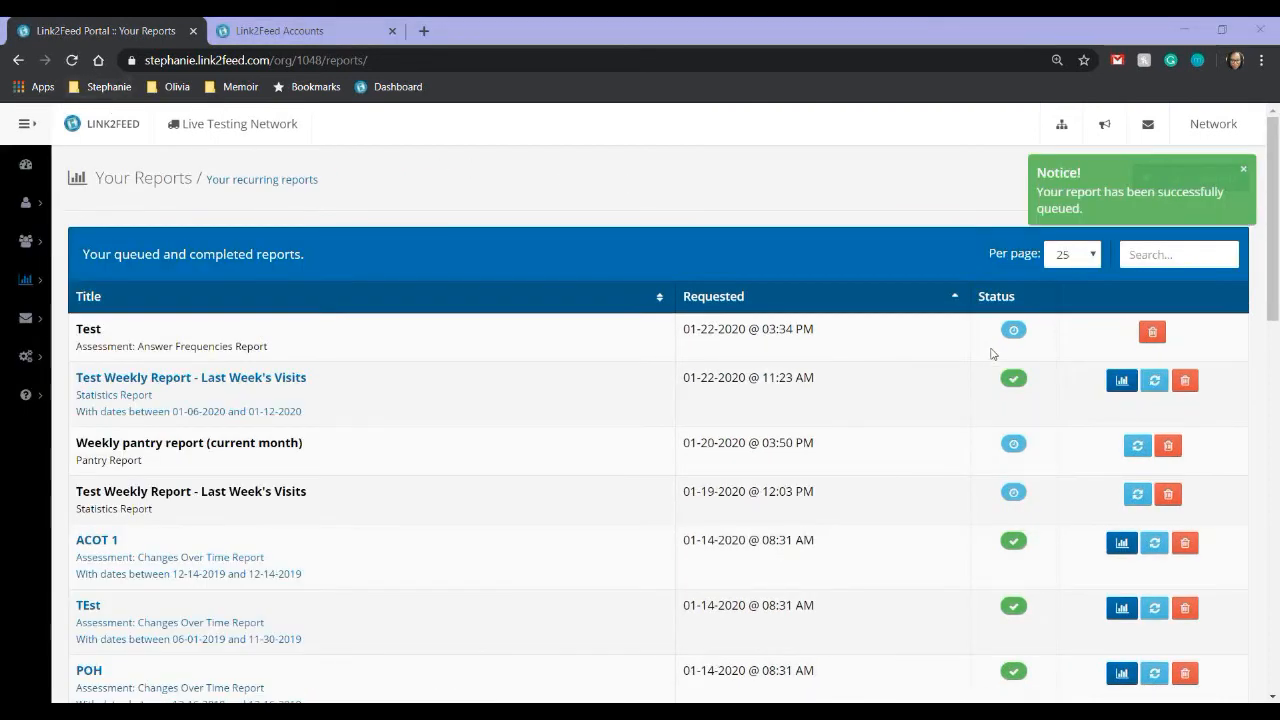
Refresh the report list, view the completed Test Answer Frequencies report and show the tools for its Question #1 table.
click(73, 61)
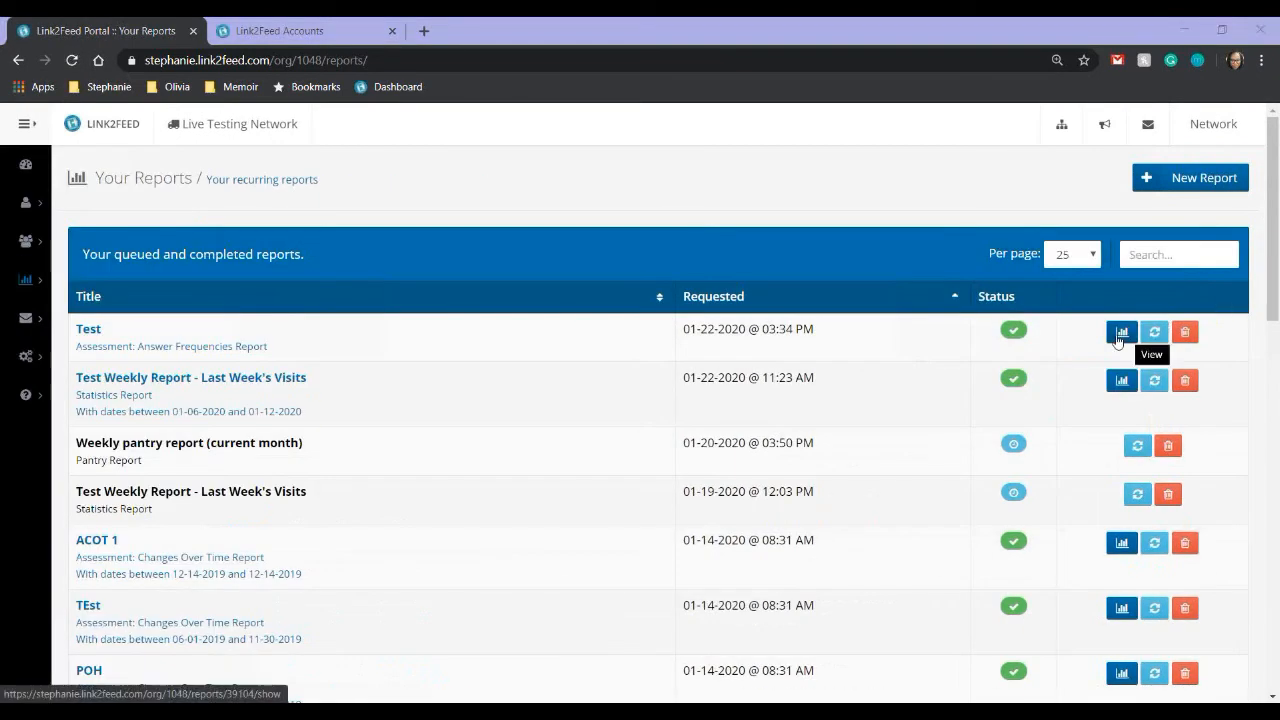
click(1118, 338)
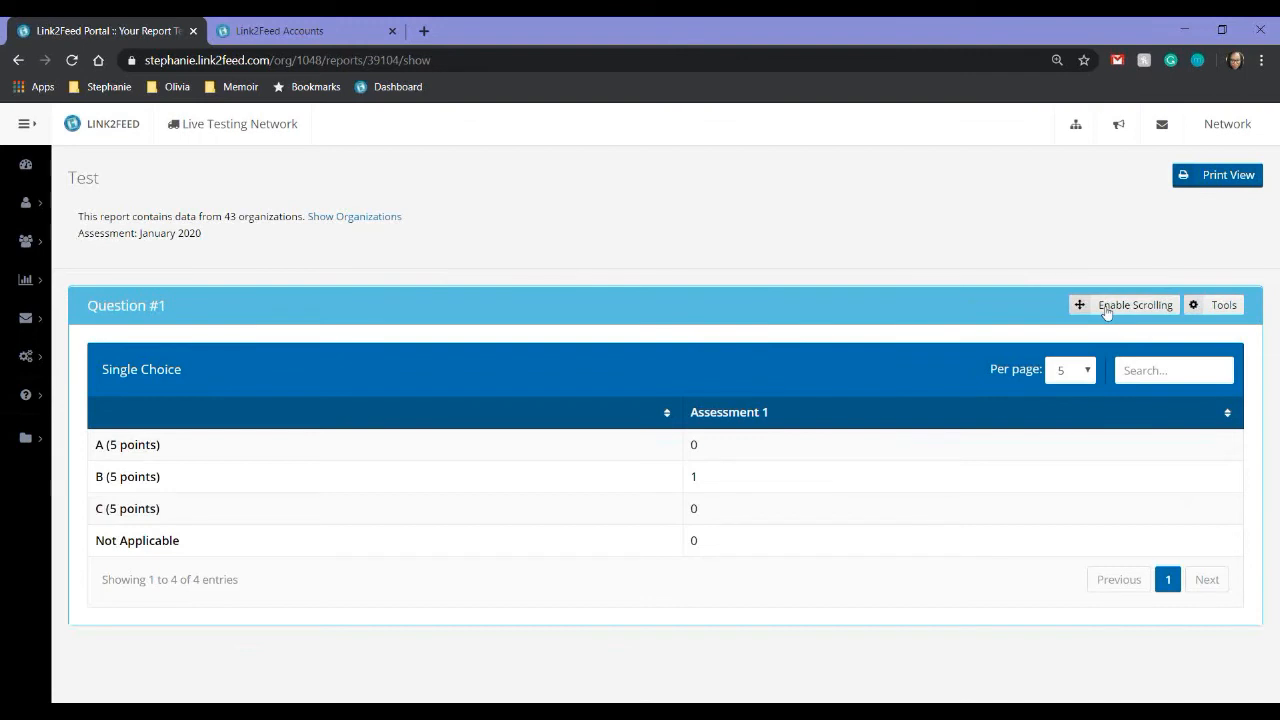
click(1200, 306)
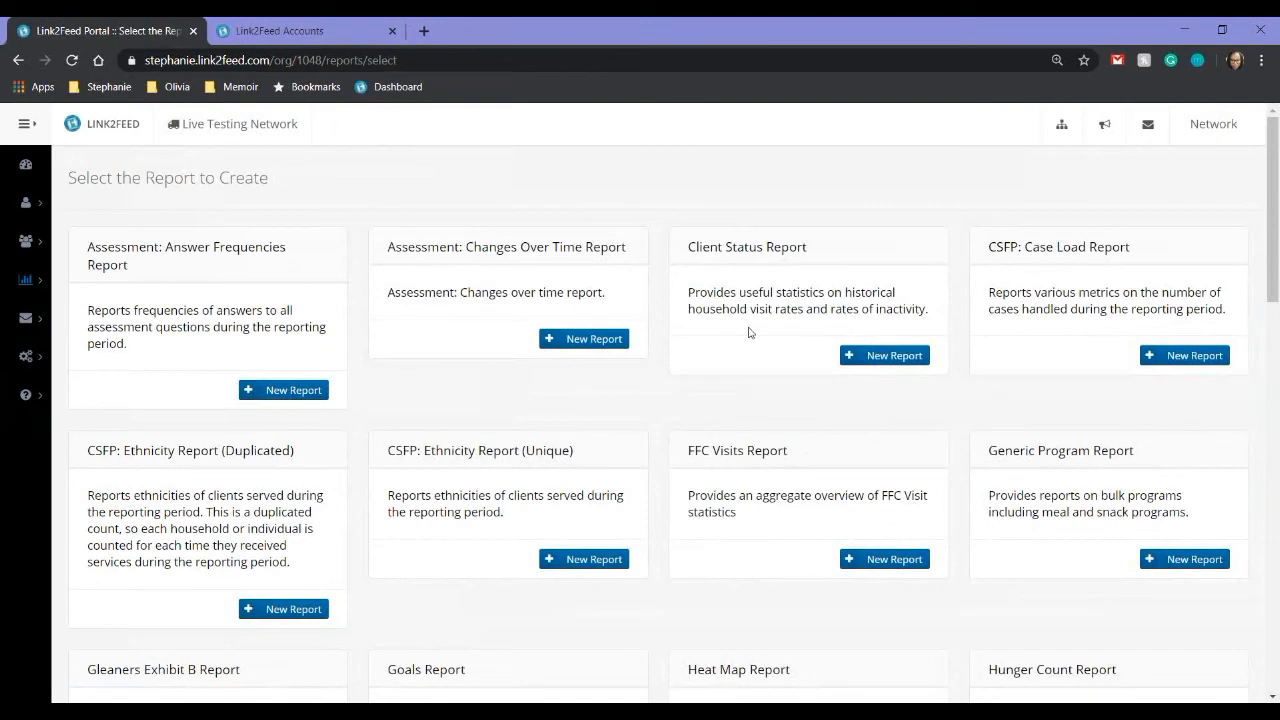
Start a new Assessment: Changes Over Time Report titled Test and set its dates to Last Quarter.
click(588, 341)
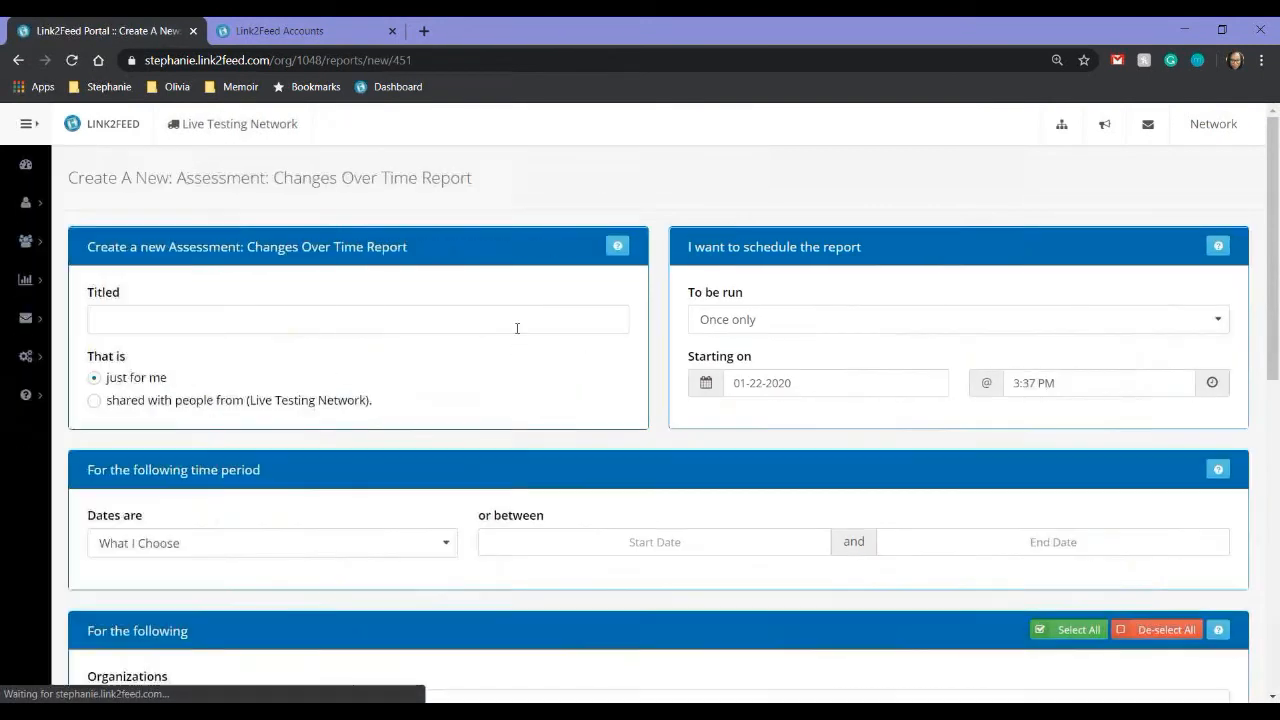
click(517, 328)
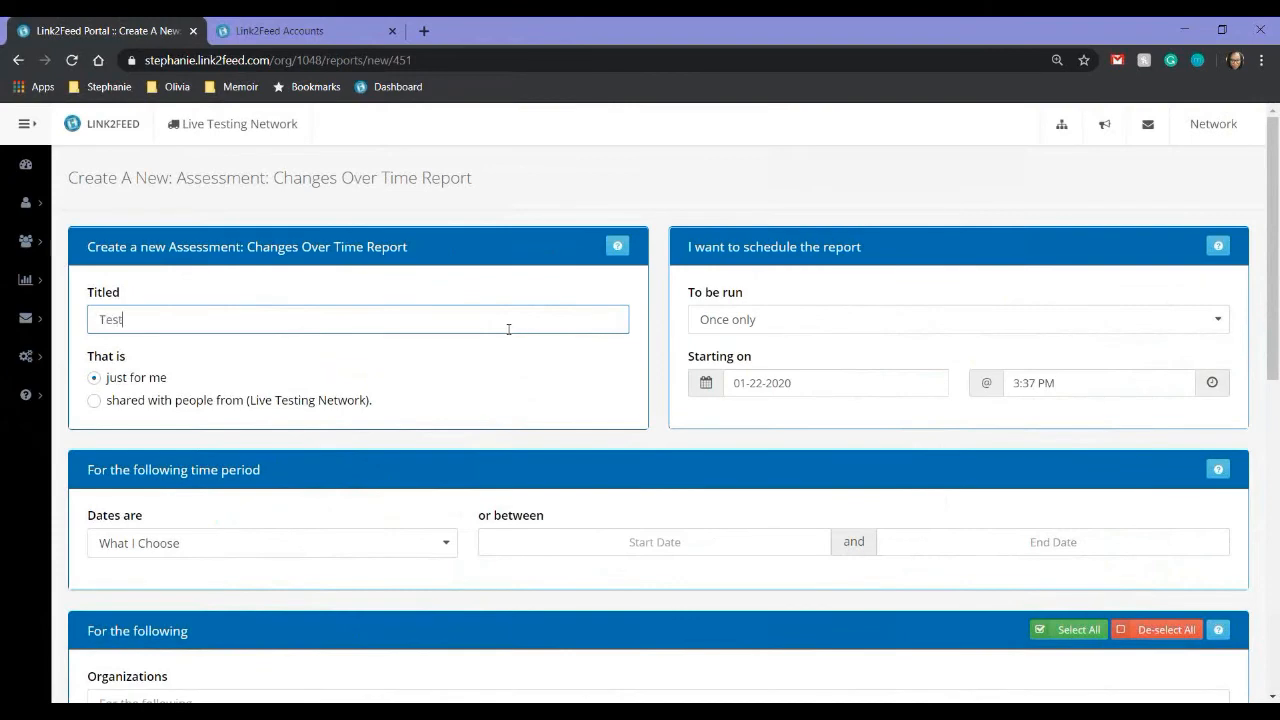
click(407, 544)
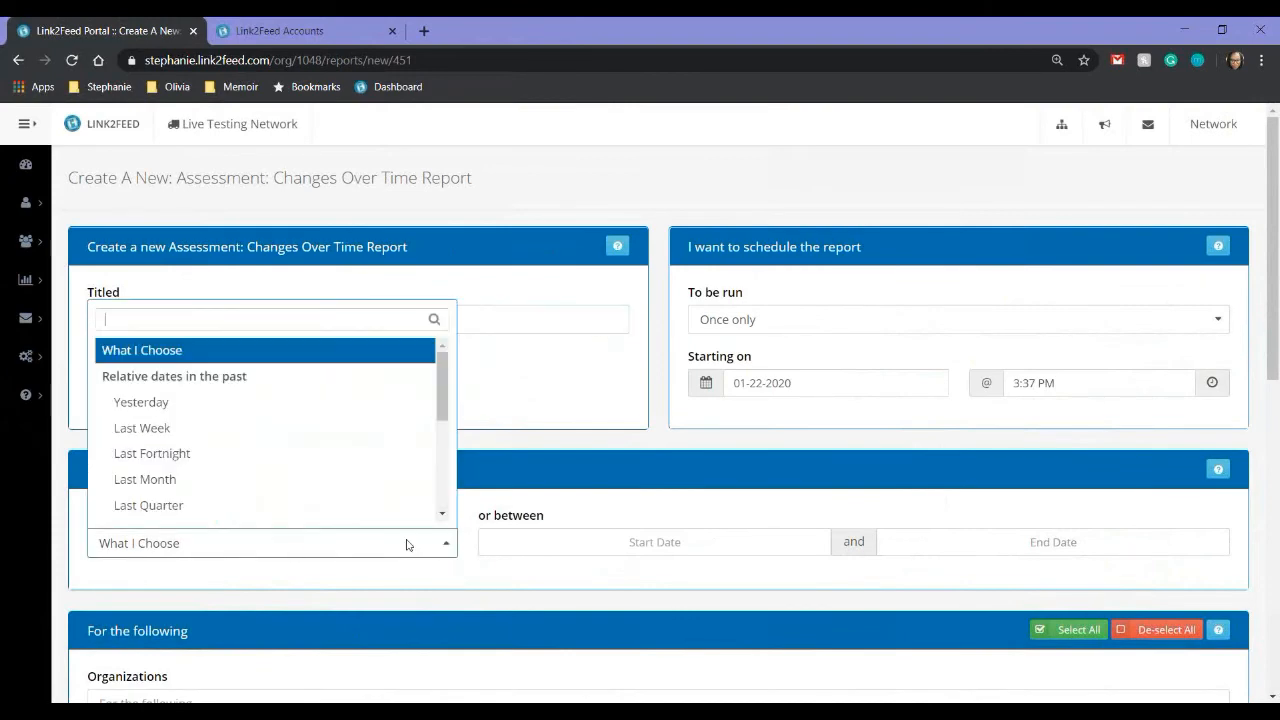
click(329, 506)
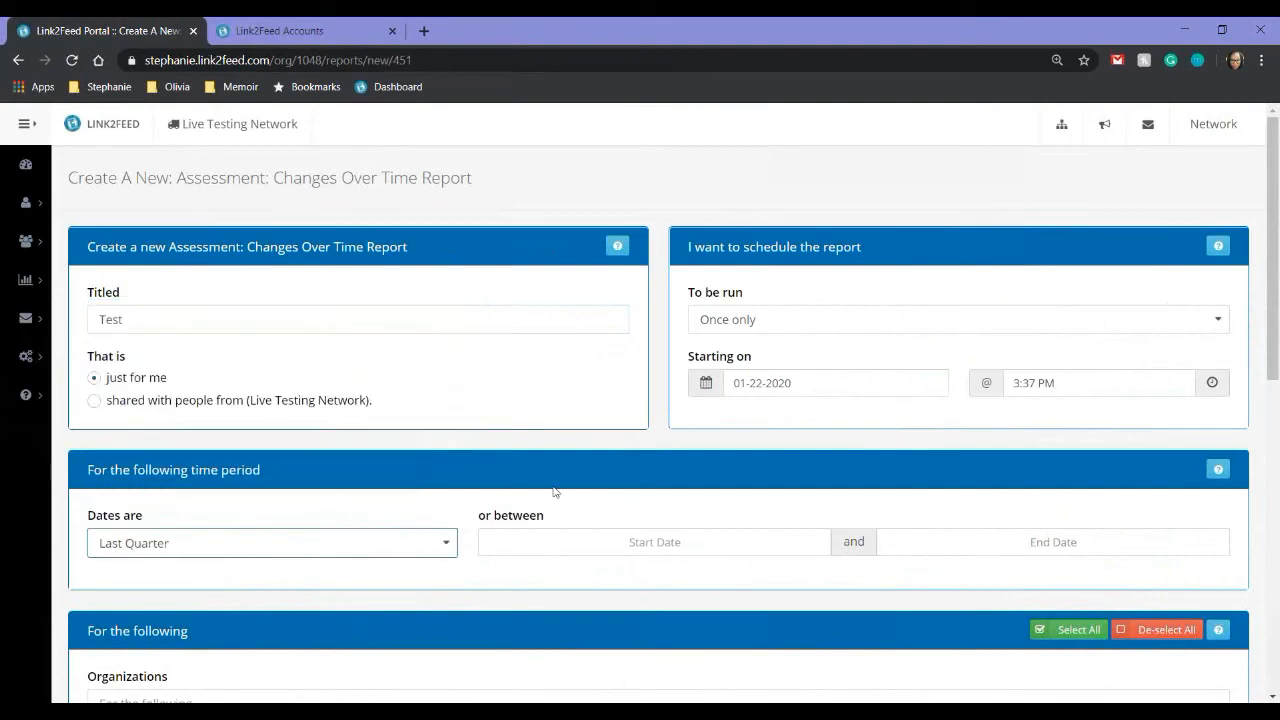
Select all organizations and the Assessment Run Test new assessment for the Changes Over Time report, and create the report.
scroll(1142, 427, down, 3)
click(1085, 381)
scroll(1045, 400, down, 5)
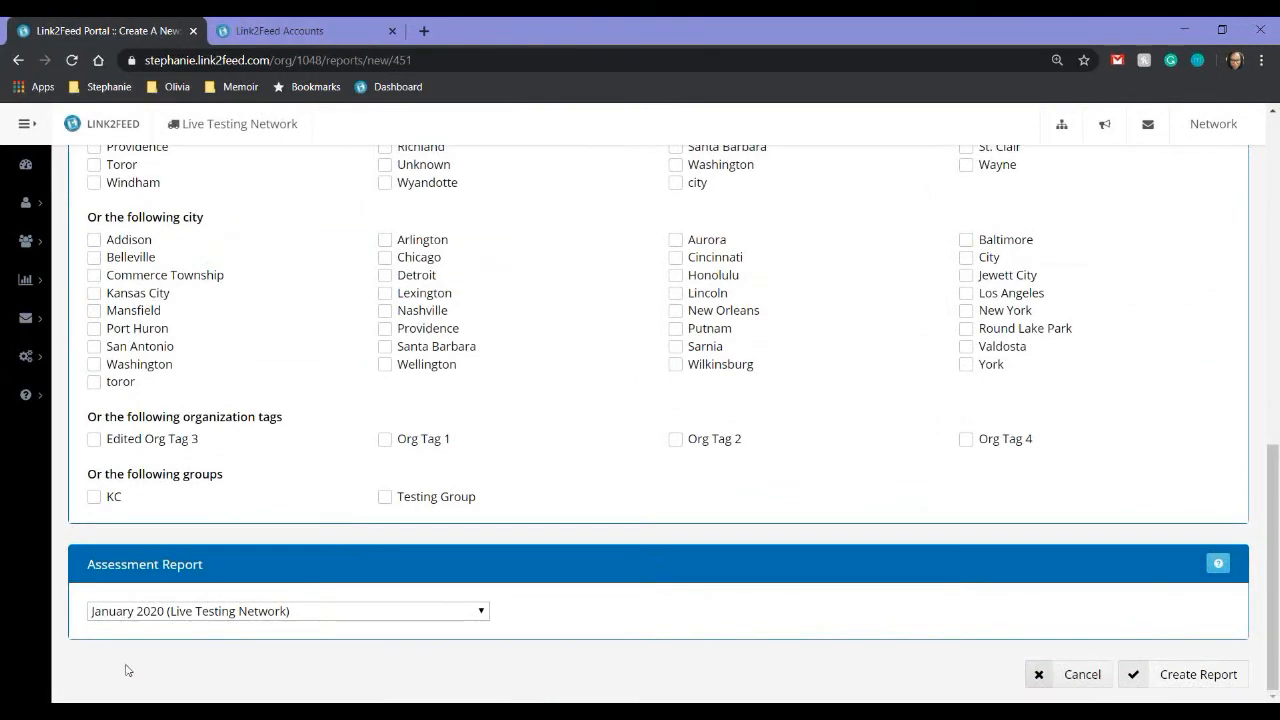
click(234, 613)
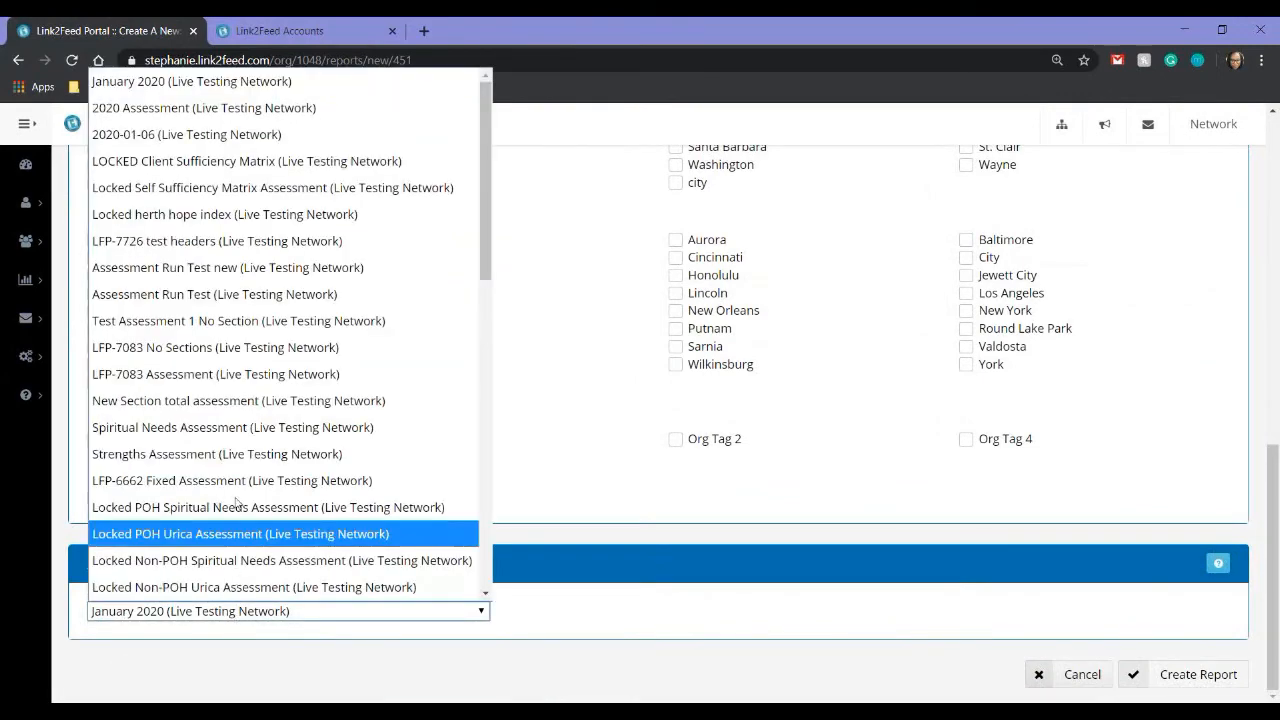
click(330, 267)
click(1186, 674)
mouse_move(108, 420)
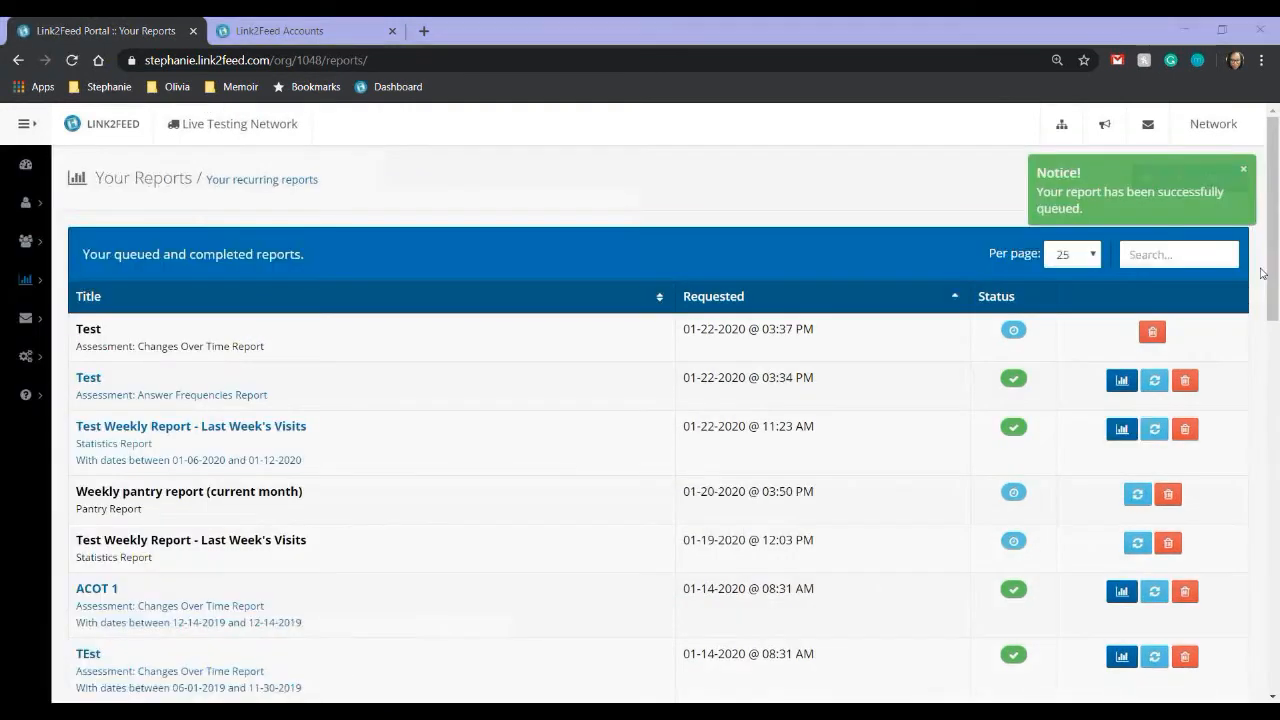
Refresh the report list, view the Changes Over Time report titled 2020 and show its copy, CSV, PDF and print options.
click(72, 61)
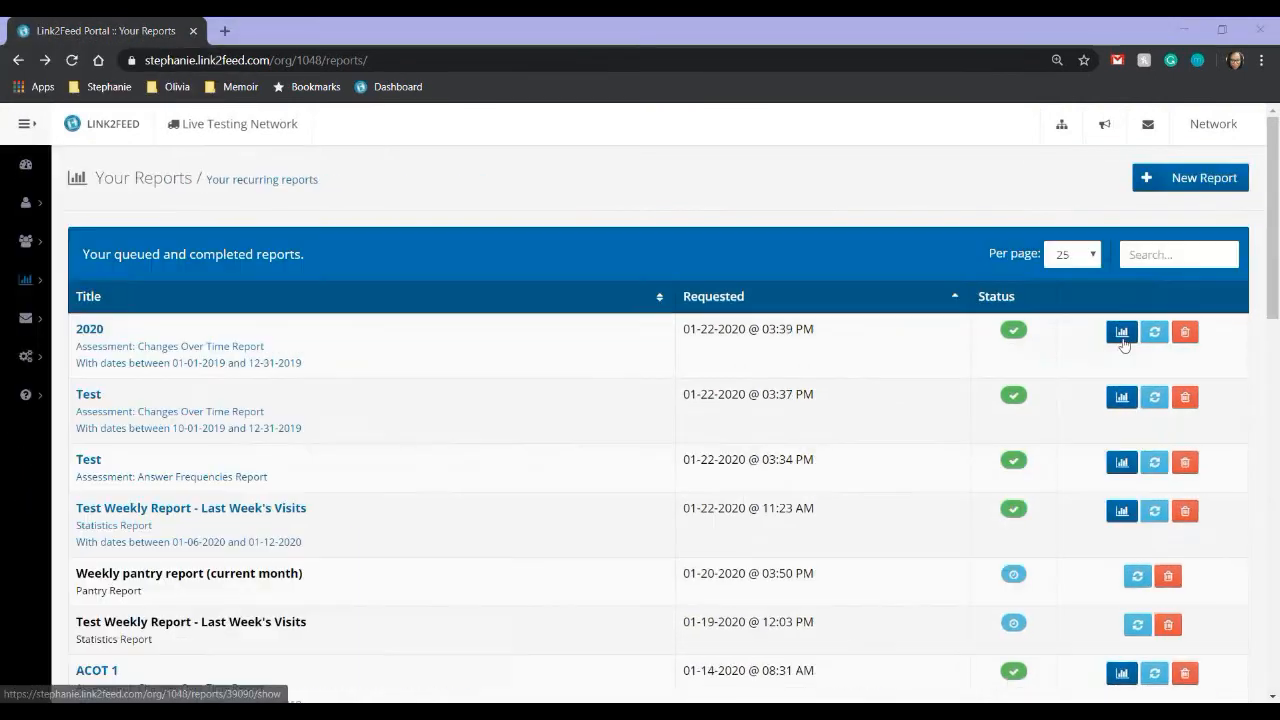
click(1123, 341)
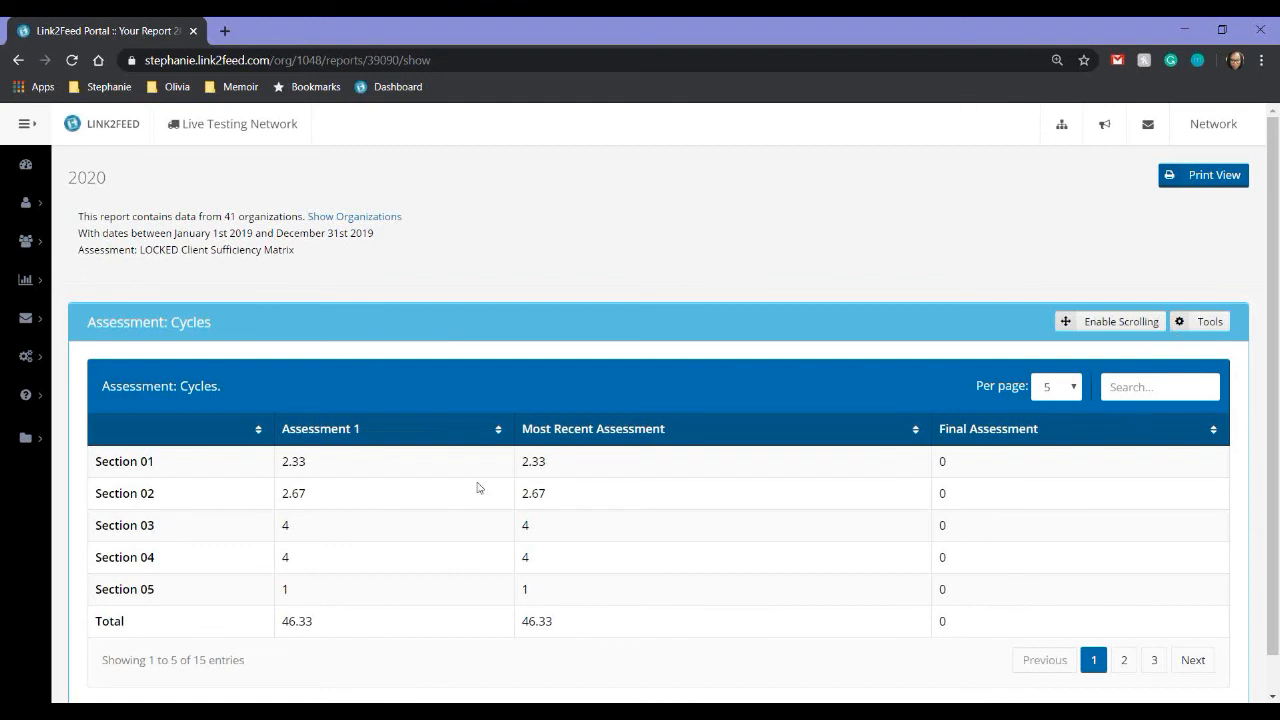
click(1180, 324)
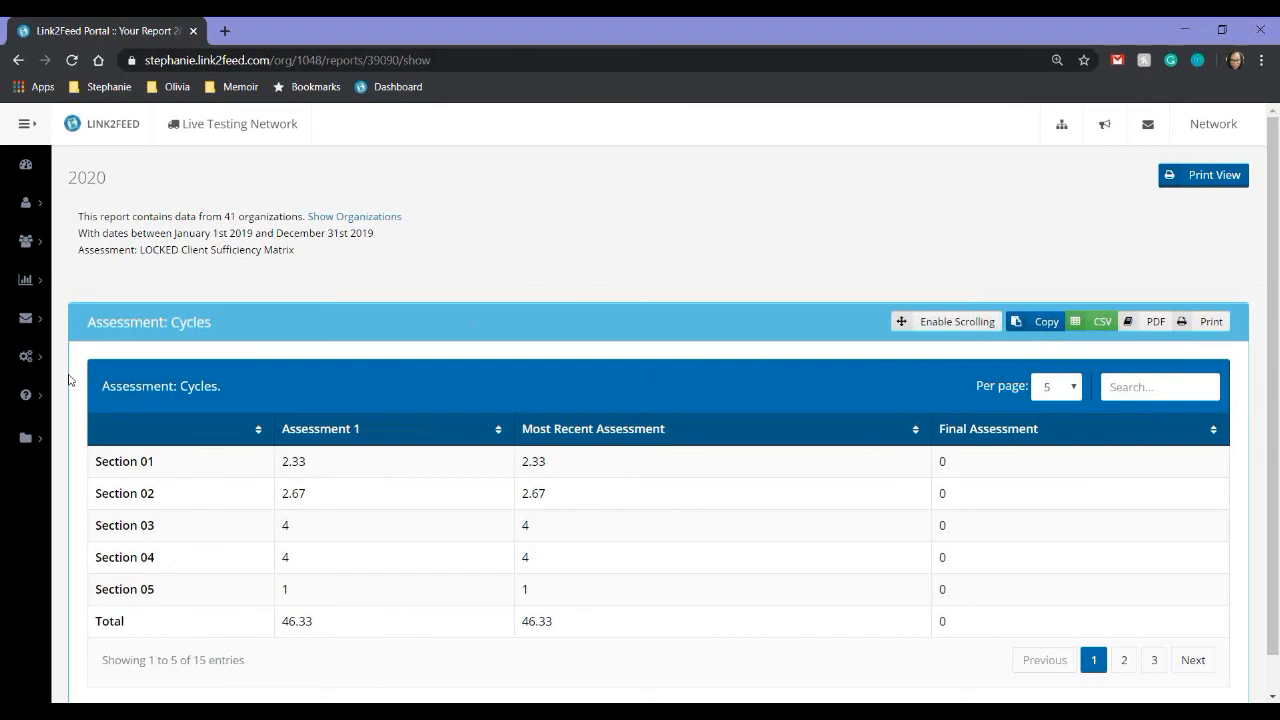
Go to the organization's data exports and start a new Assessment Export.
mouse_move(40, 362)
click(85, 556)
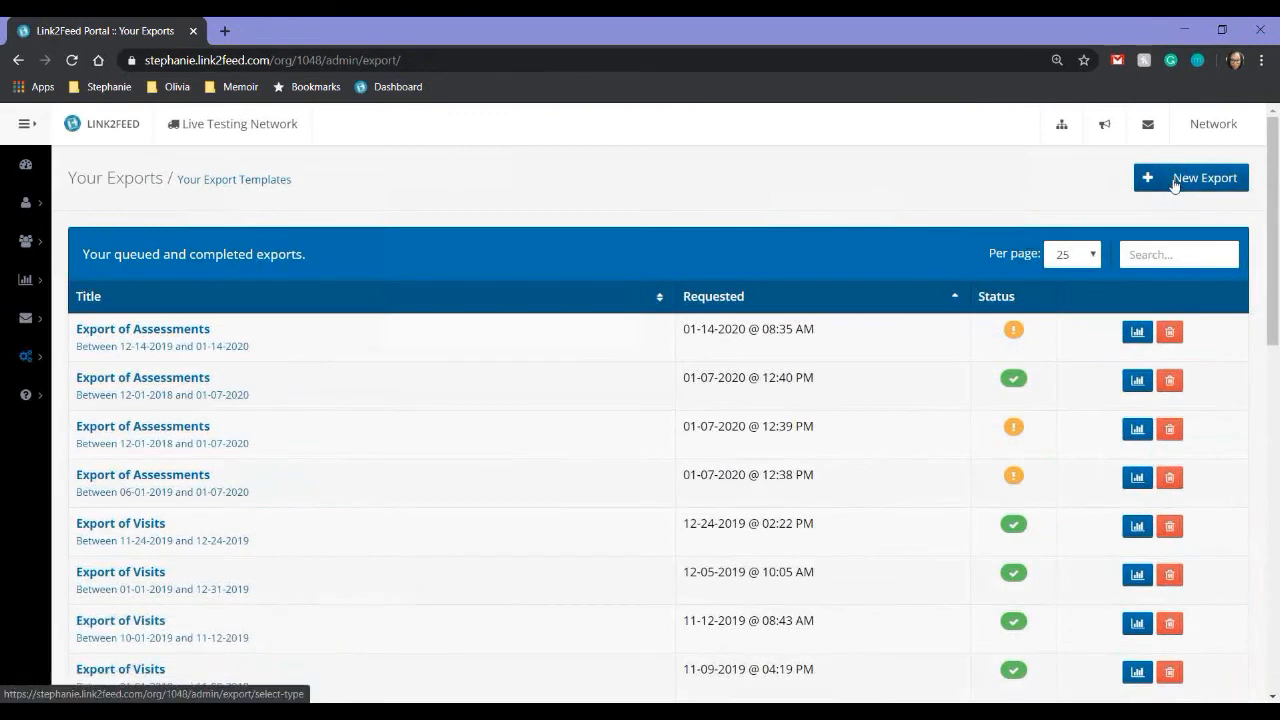
click(1162, 186)
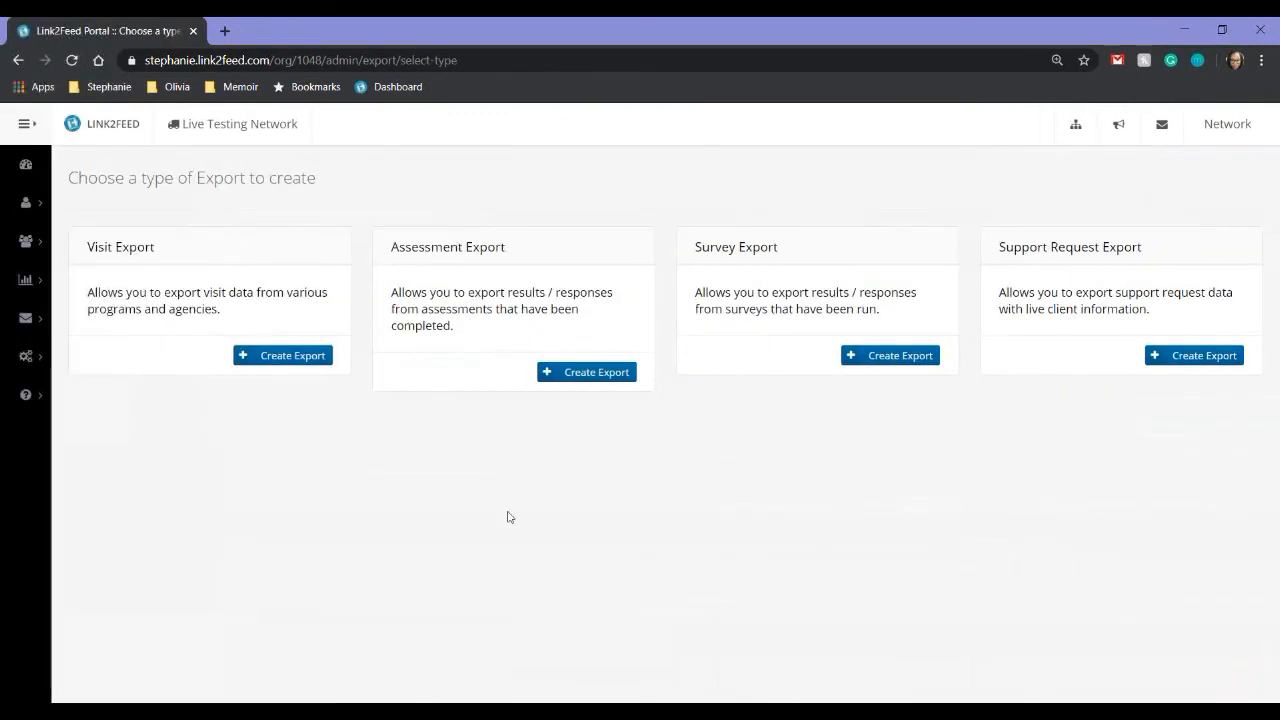
click(588, 374)
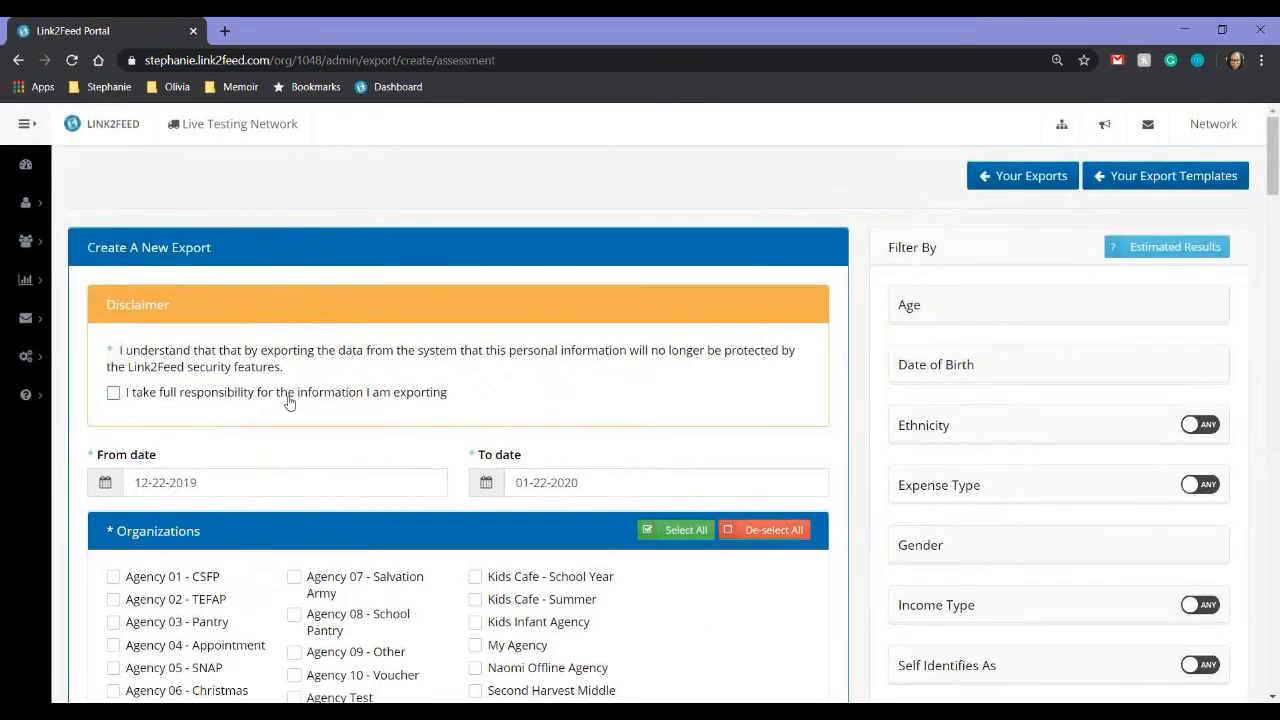
Accept responsibility for the exported information and set the export period from 10-01-2019 to 01-22-2020.
click(289, 400)
click(280, 471)
click(145, 201)
click(145, 201)
click(195, 261)
click(555, 482)
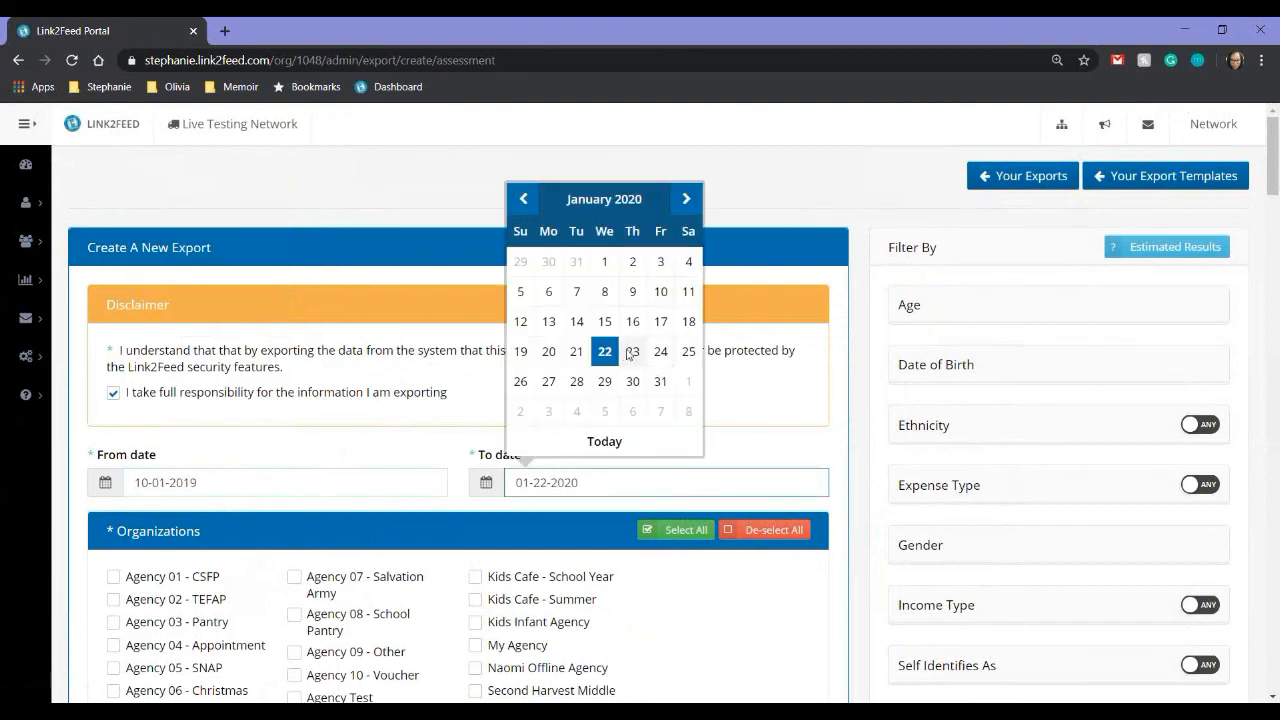
click(620, 558)
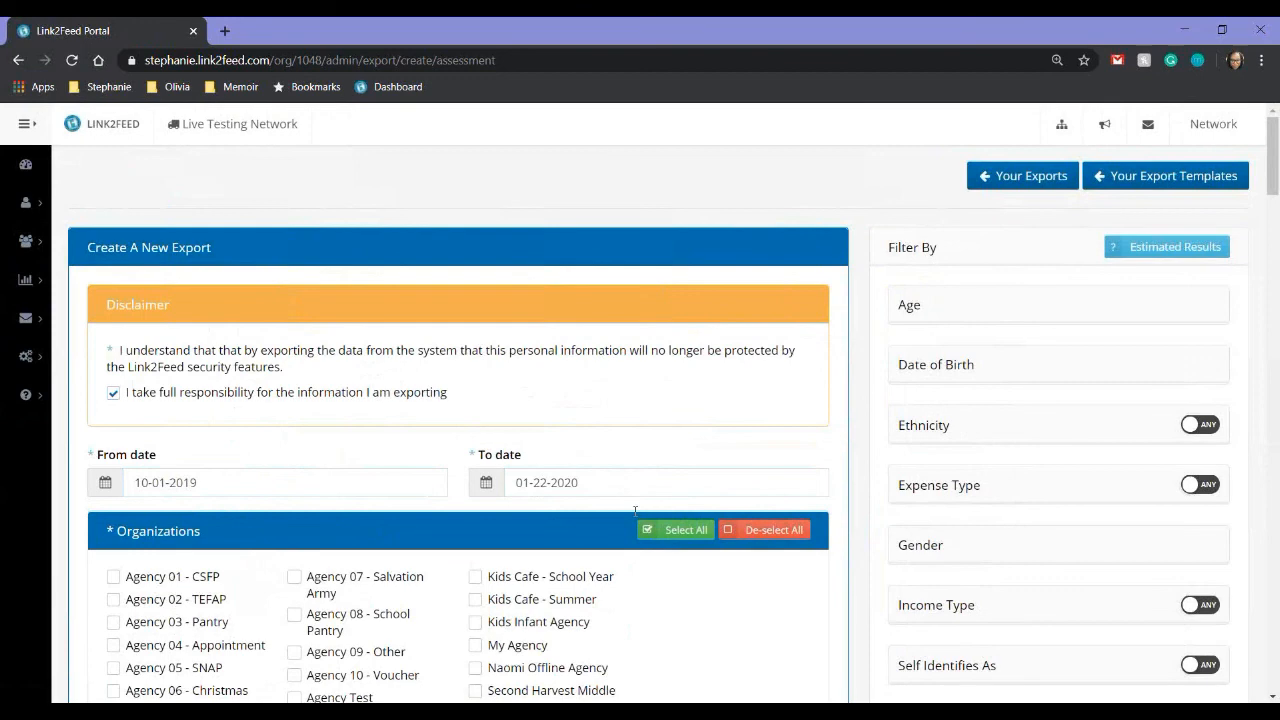
Select all organizations for the export and choose January 2020 as the assessment.
scroll(237, 300, down, 2)
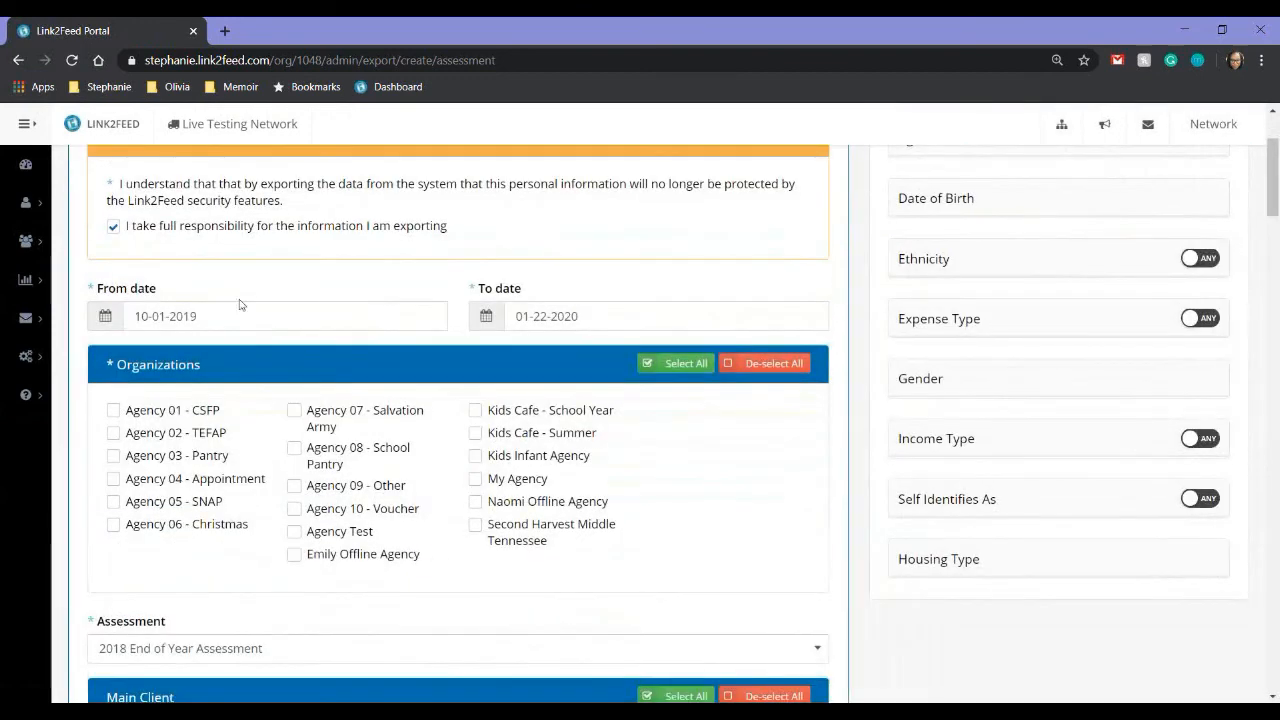
click(662, 364)
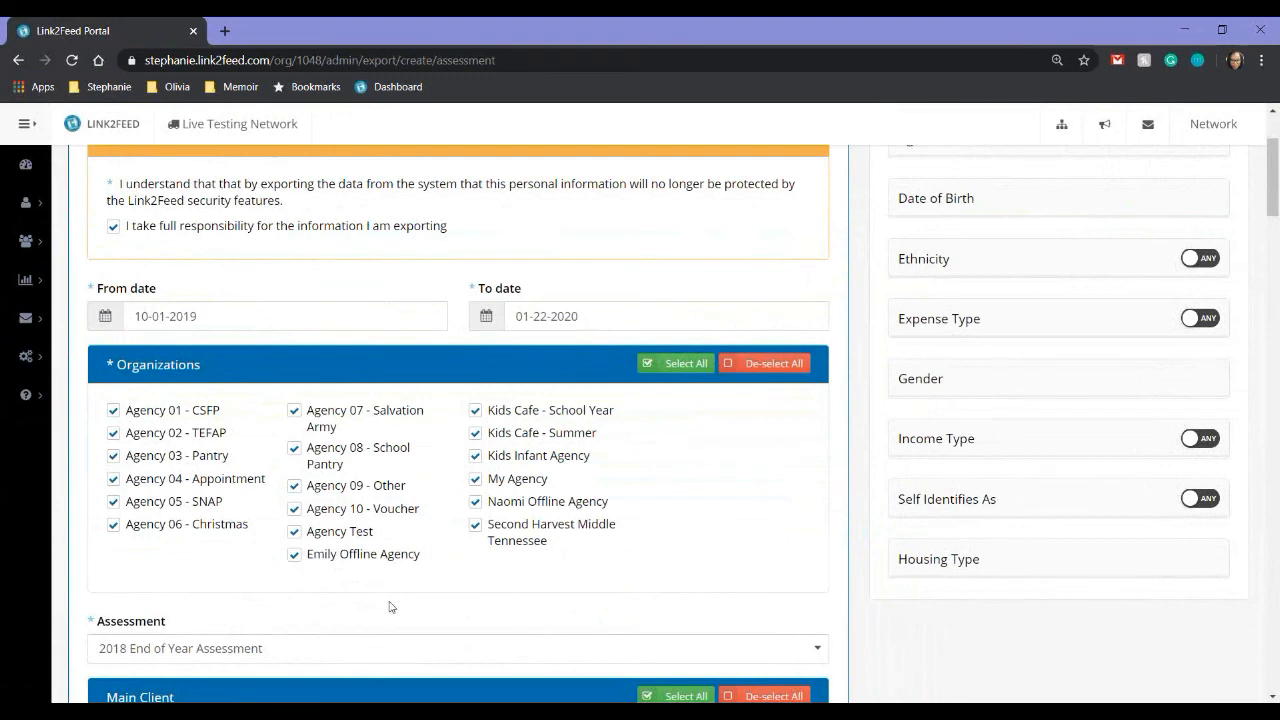
scroll(150, 550, down, 1)
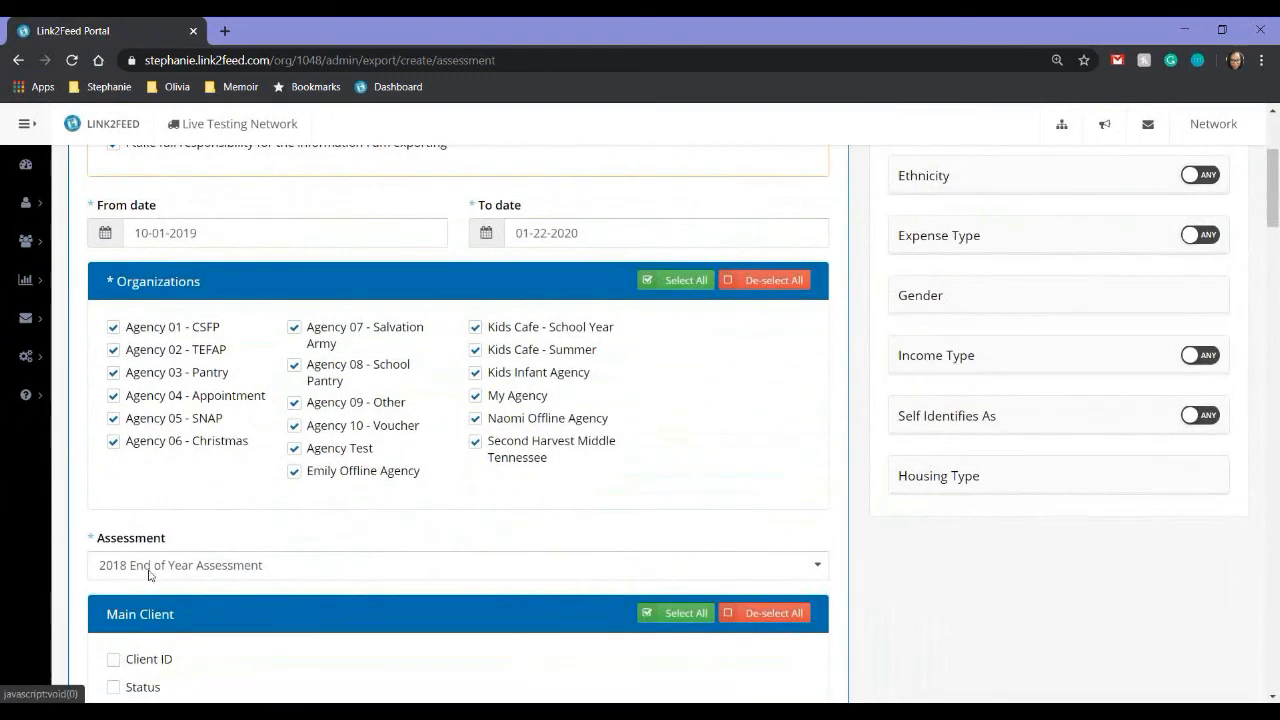
click(149, 567)
text(2020)
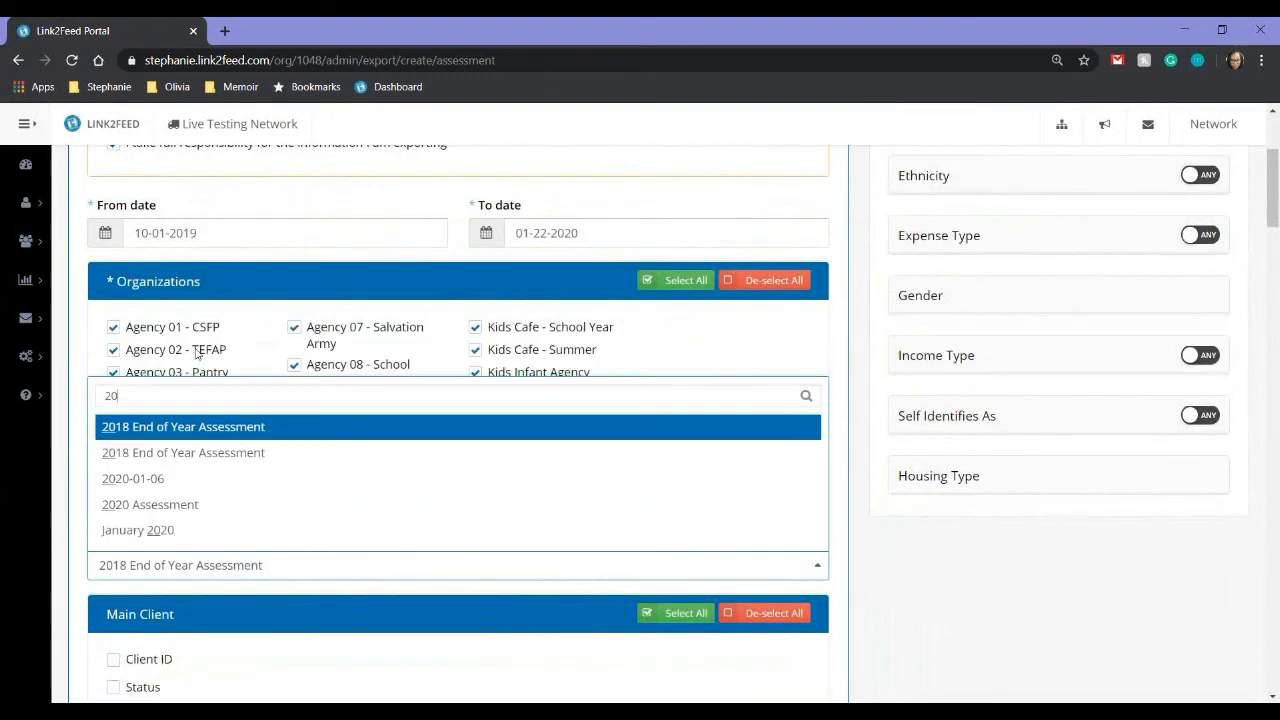
click(151, 530)
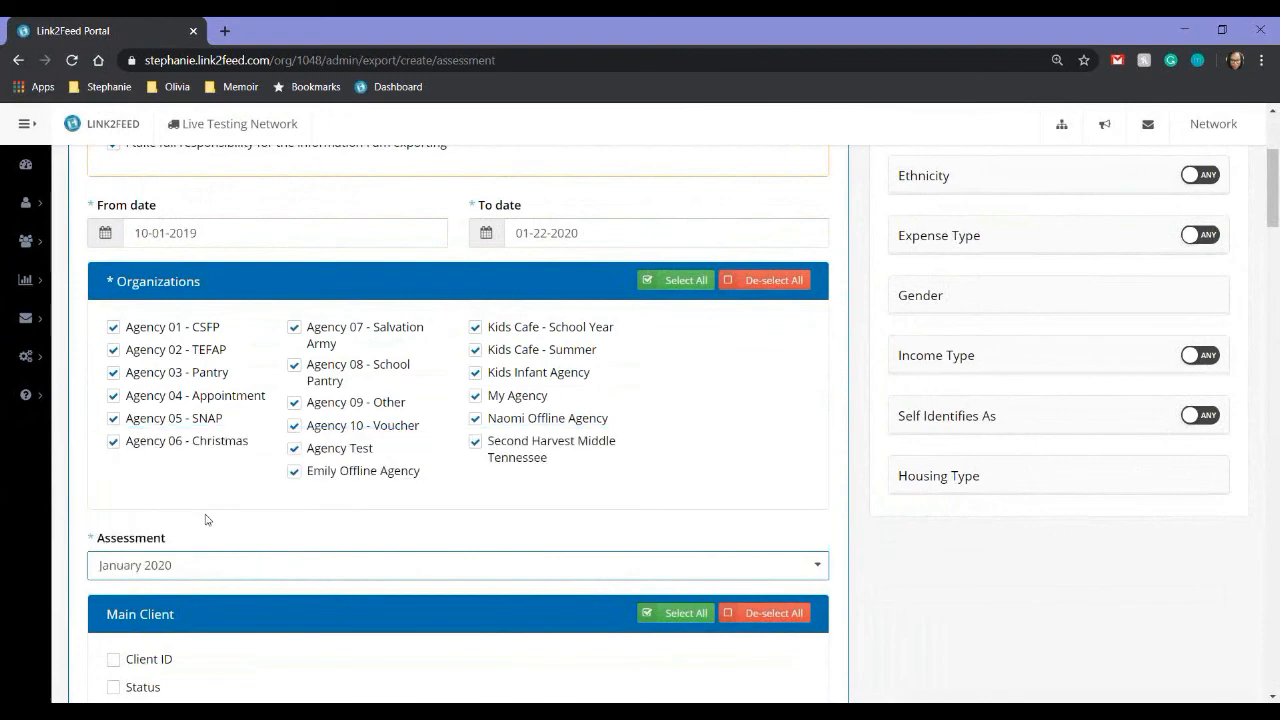
Include the main client's Client ID, Last Name and First Name in the export.
scroll(210, 500, down, 3)
click(133, 330)
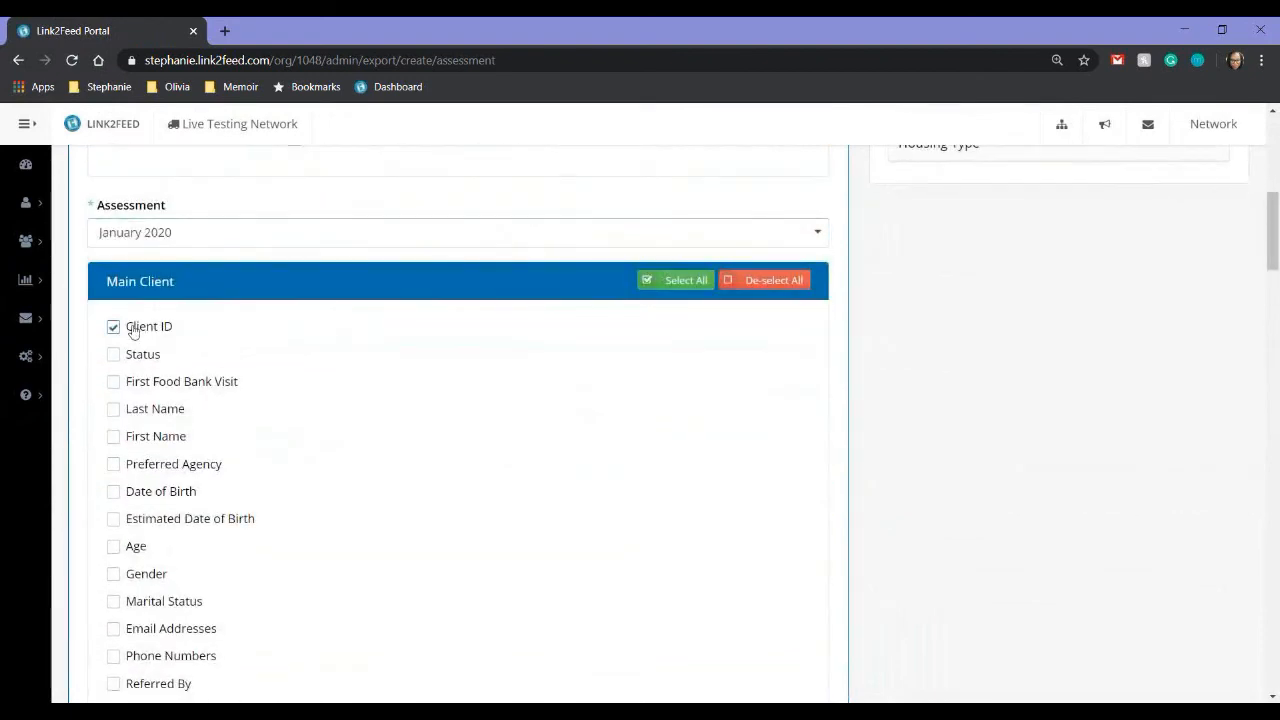
click(136, 411)
click(142, 439)
Review the remaining export field groups and include every Household Members field in the export.
scroll(224, 450, down, 10)
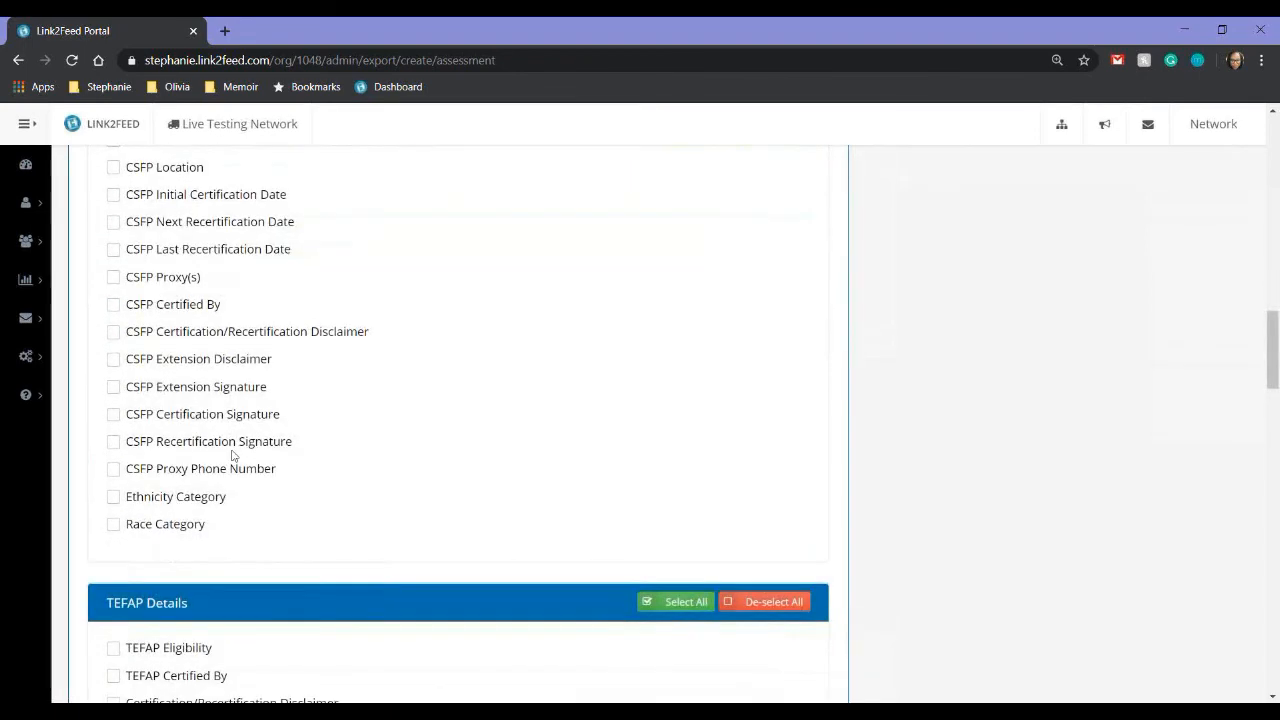
scroll(234, 456, down, 5)
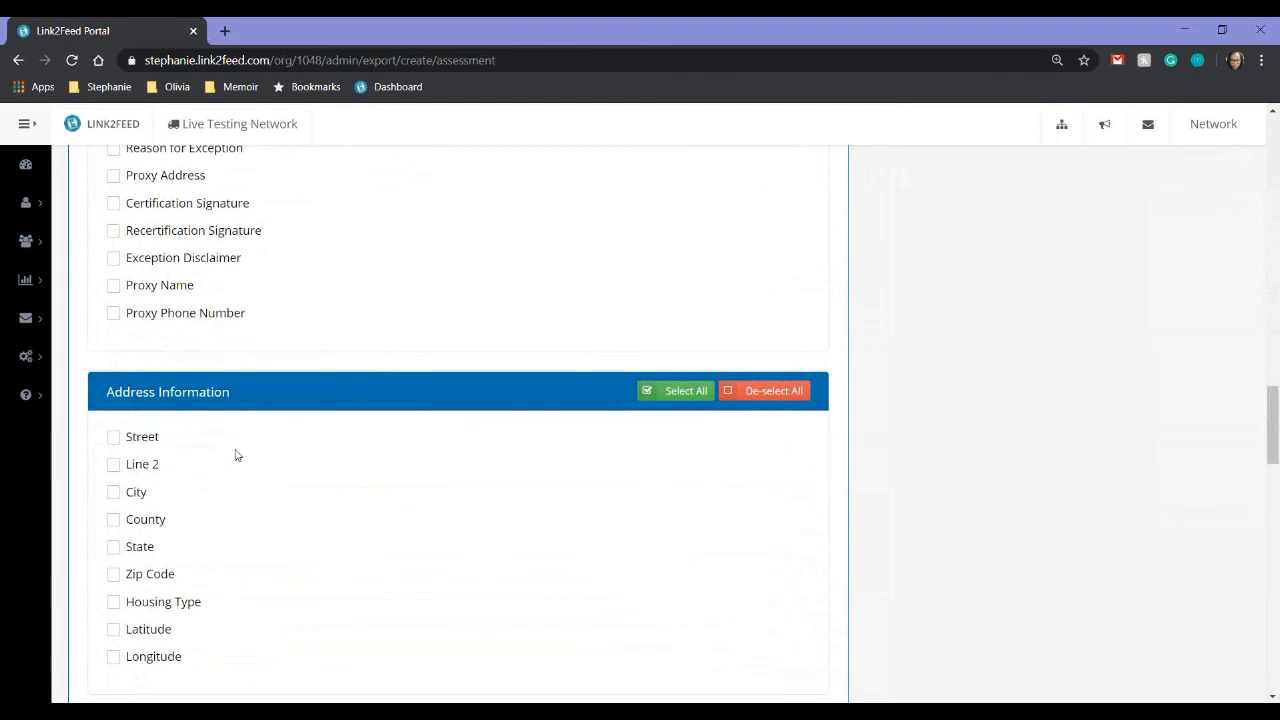
scroll(235, 455, up, 3)
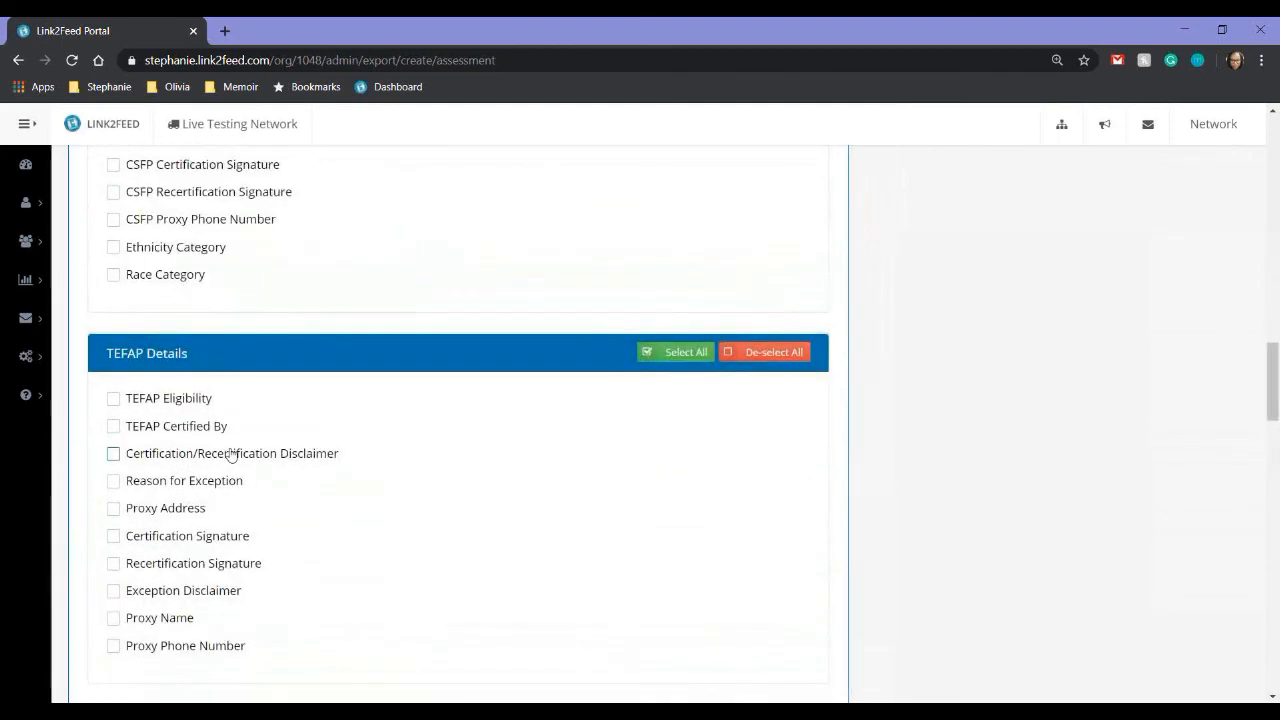
scroll(232, 455, down, 6)
scroll(234, 455, down, 2)
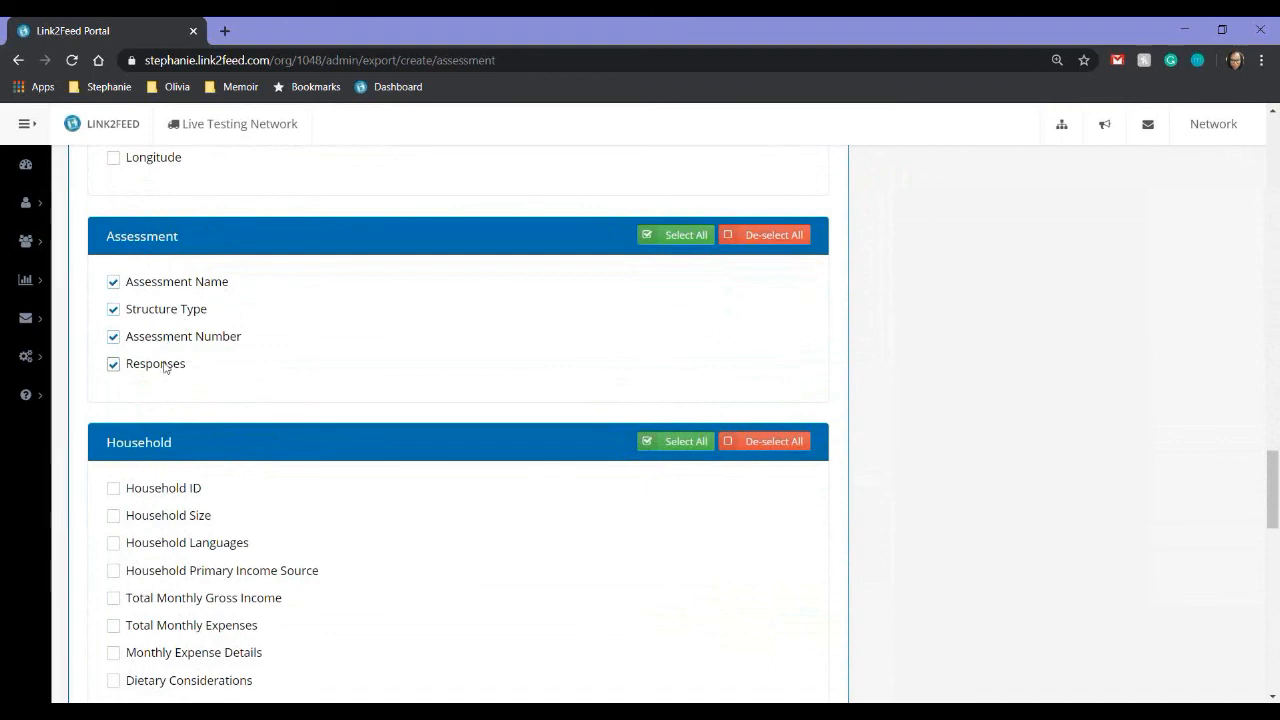
scroll(186, 480, down, 3)
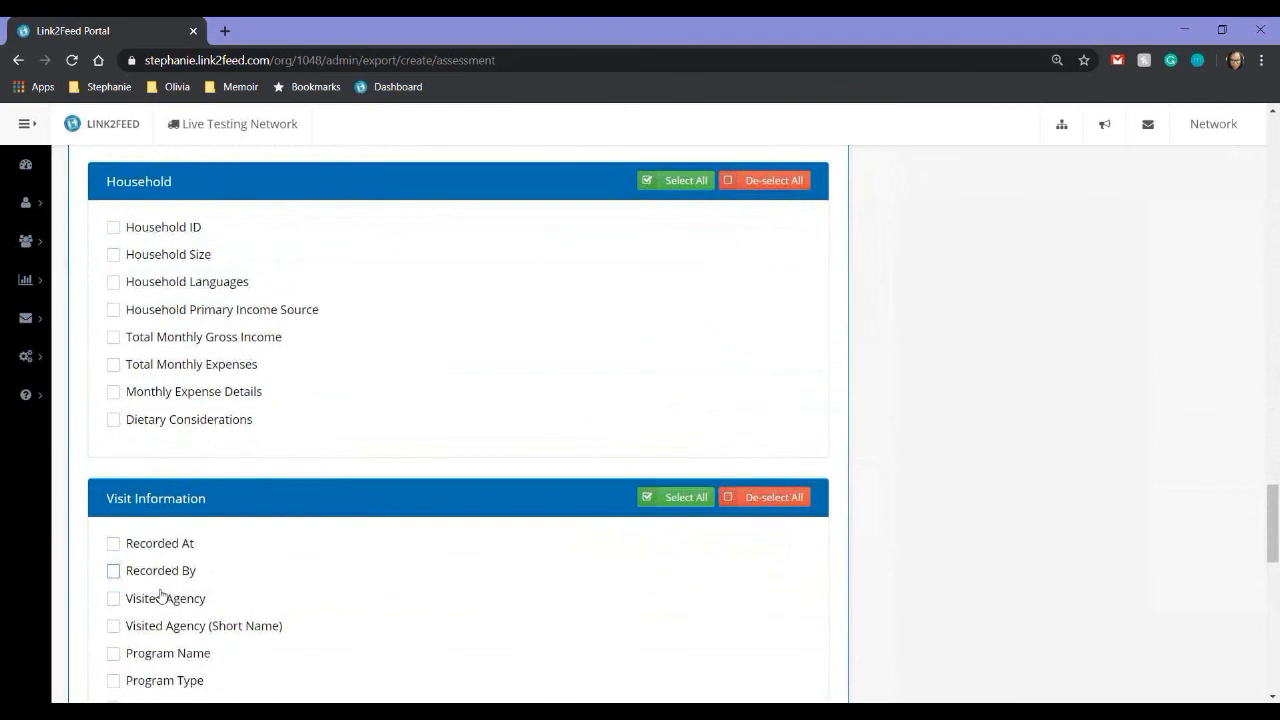
scroll(160, 597, down, 9)
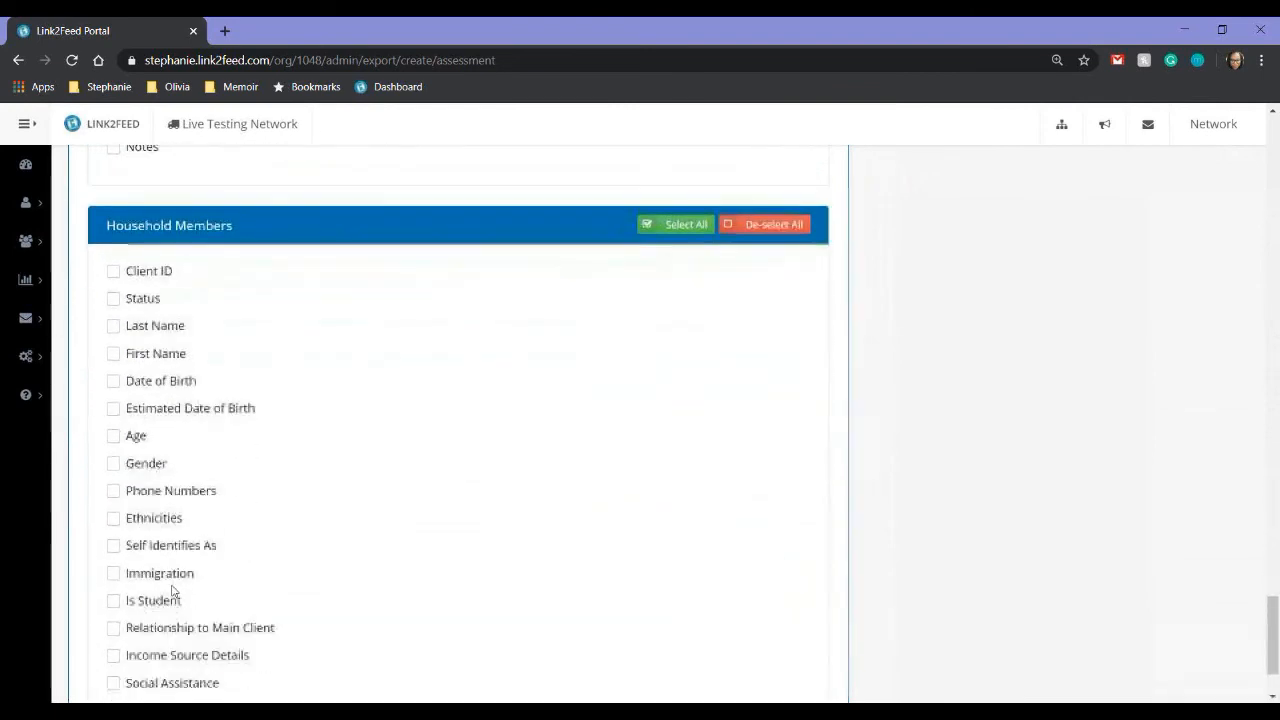
scroll(172, 590, down, 2)
scroll(171, 585, up, 6)
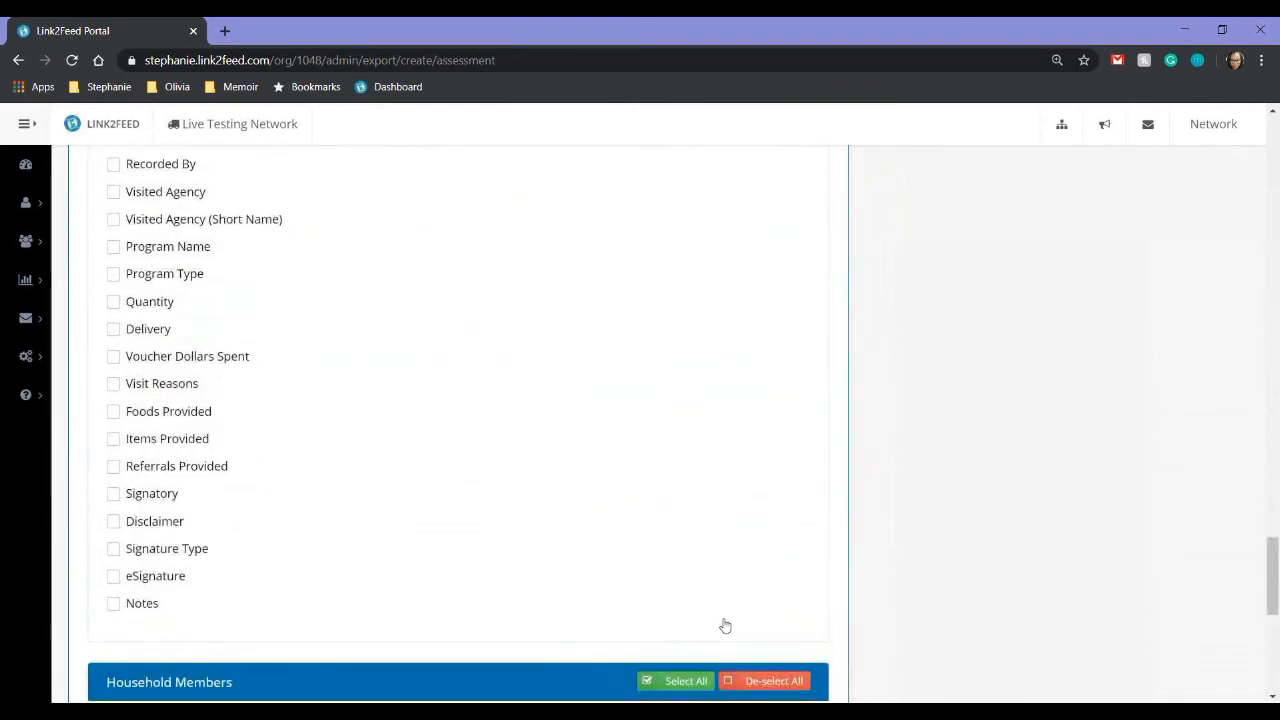
scroll(700, 540, down, 3)
click(680, 440)
scroll(717, 614, down, 3)
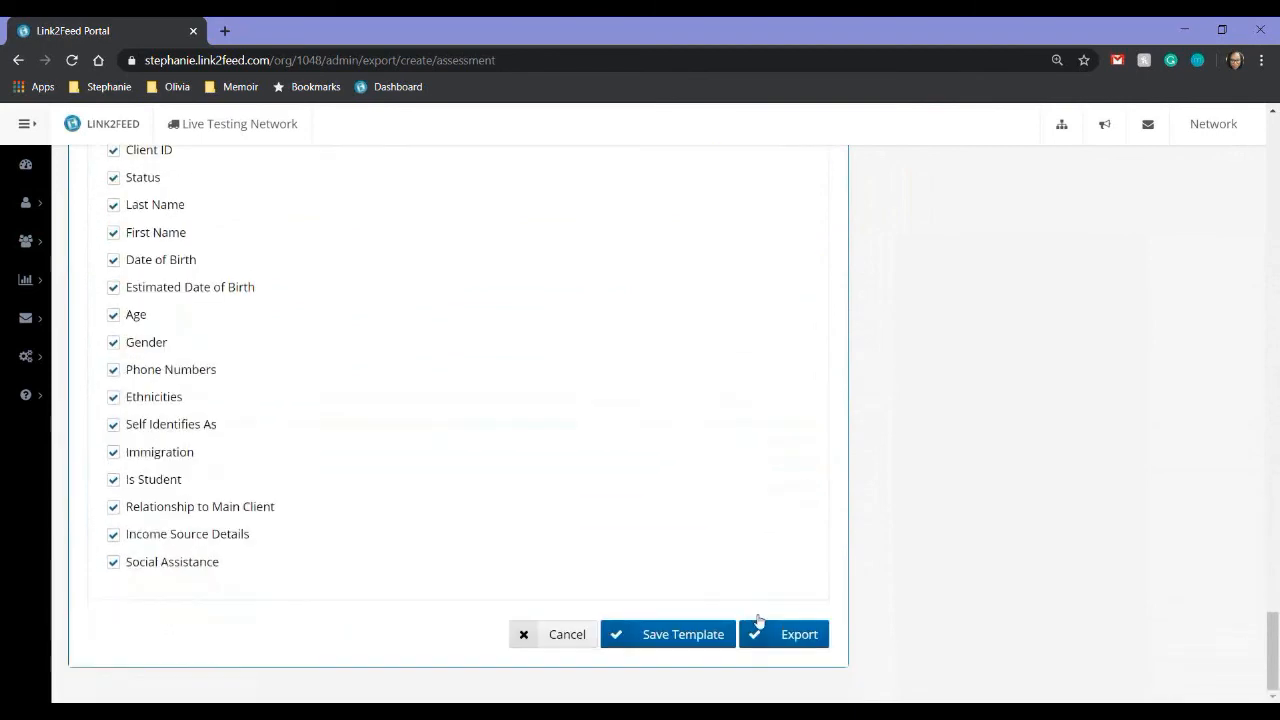
Queue the assessment export, refresh the exports list, and open the completed export for 10-01-2019 to 01-22-2020.
click(758, 622)
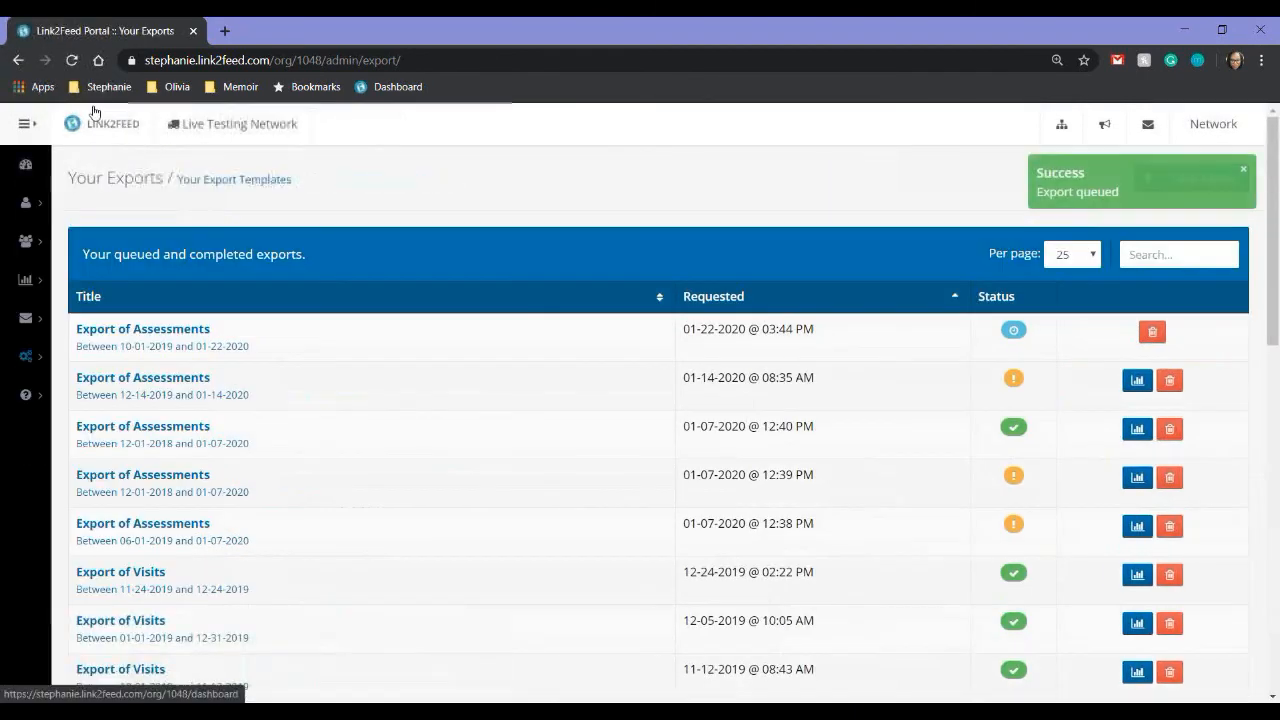
click(72, 60)
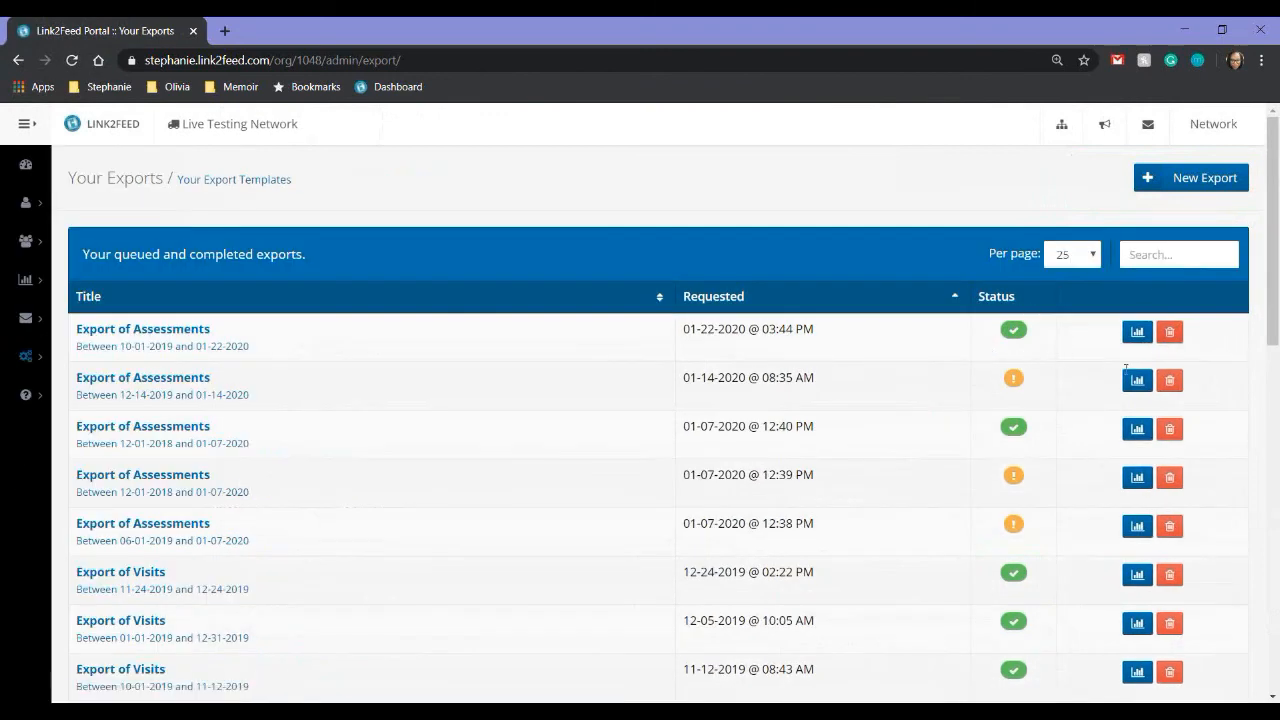
click(1140, 336)
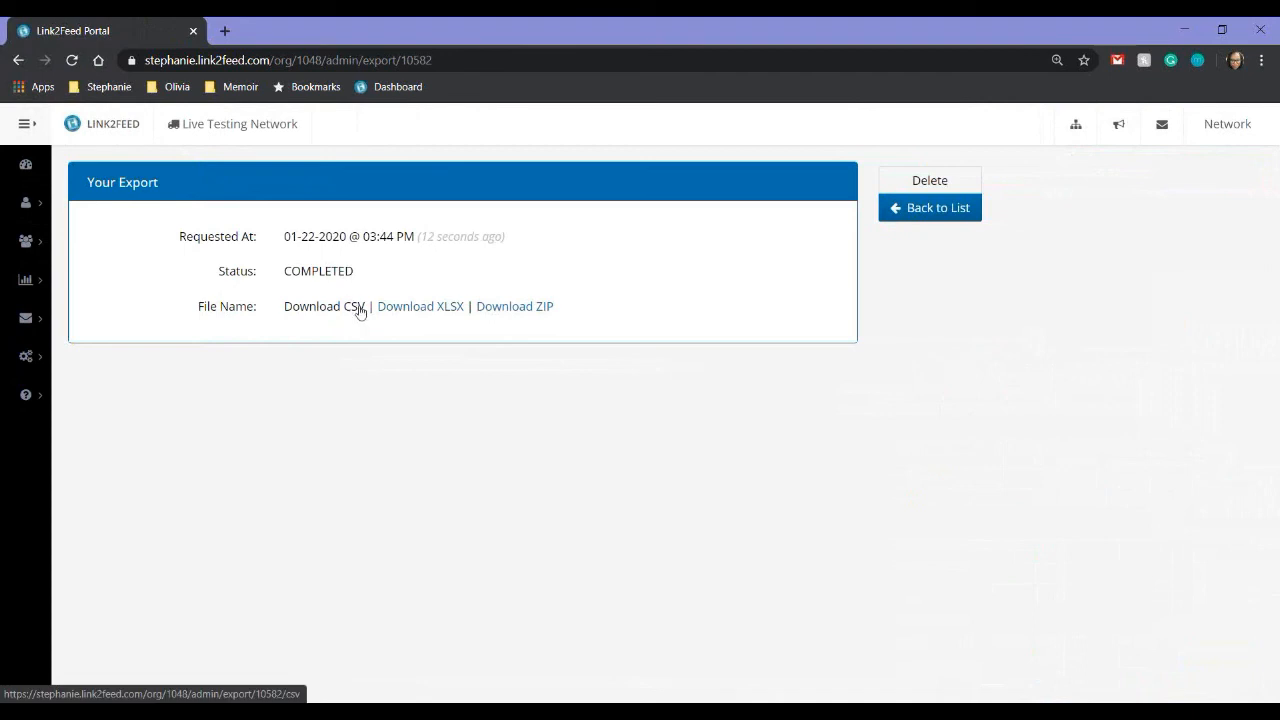
Download the completed export as a CSV file and open it in a maximized Excel window.
click(319, 307)
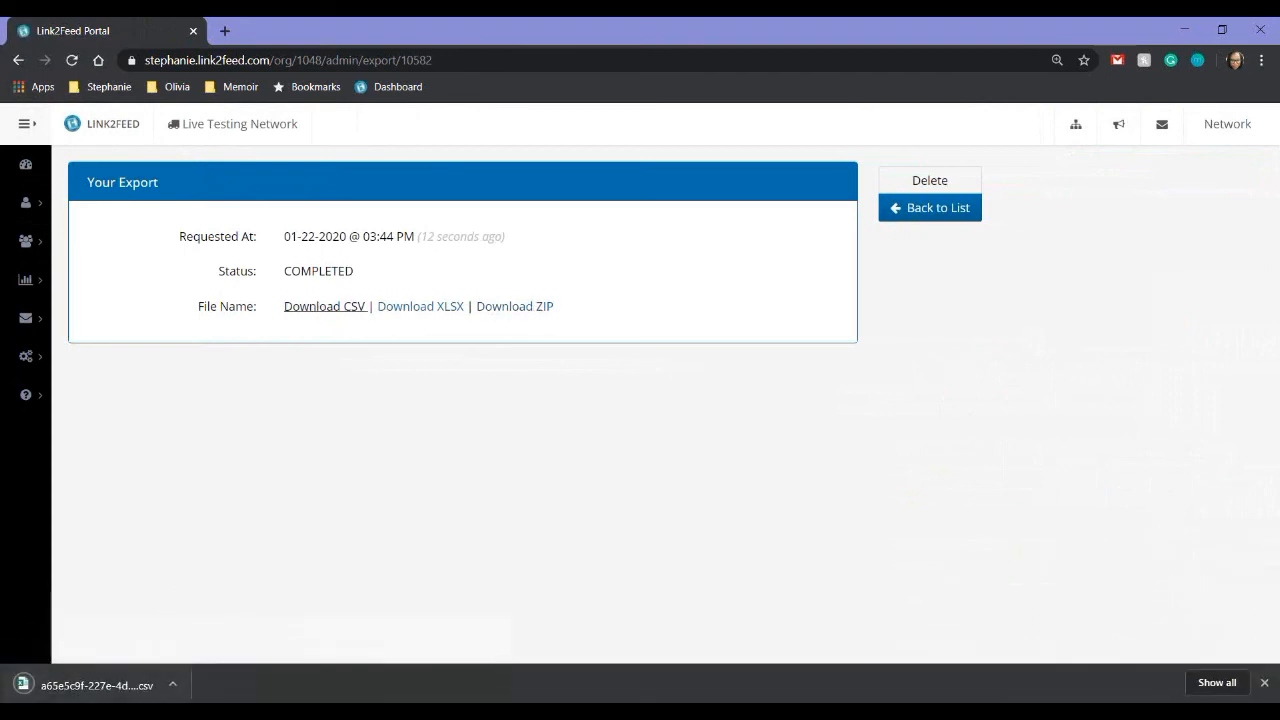
click(108, 690)
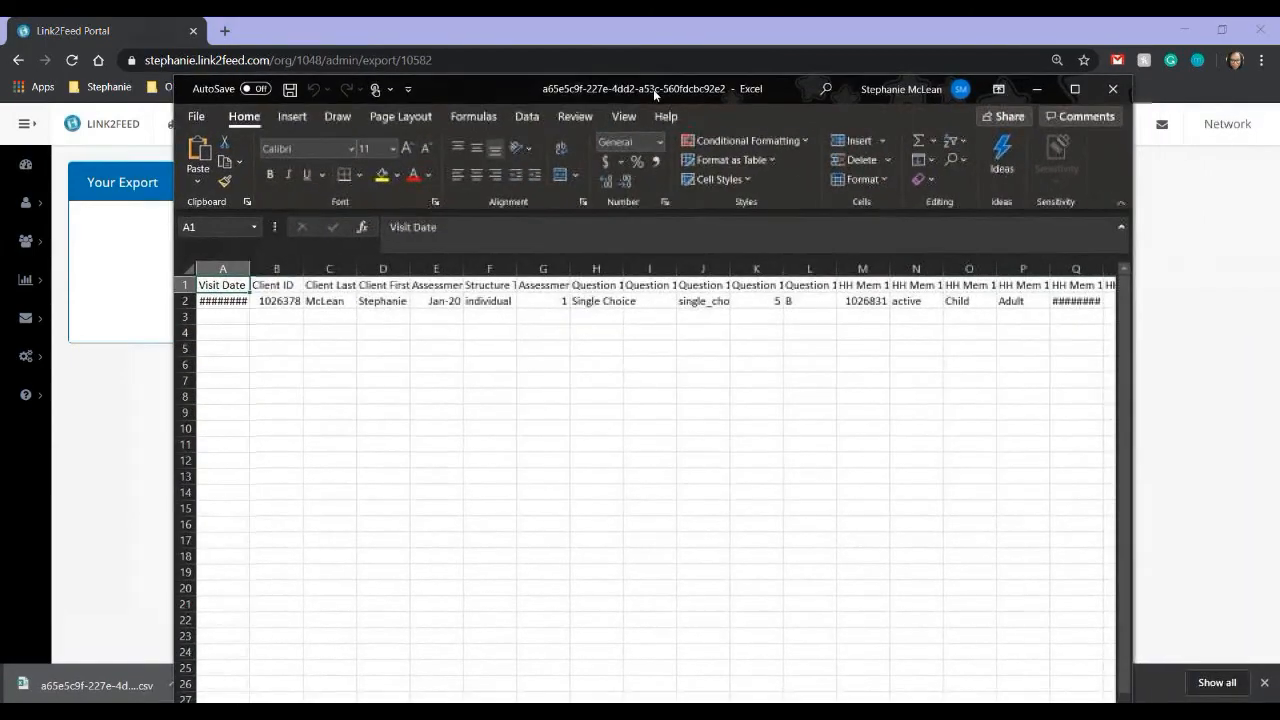
click(1074, 92)
Fit the Visit Date, Client Last Name, Assessment Name, Structure Type, Assessment No. and Question 1 Content columns to their contents.
double_click(75, 210)
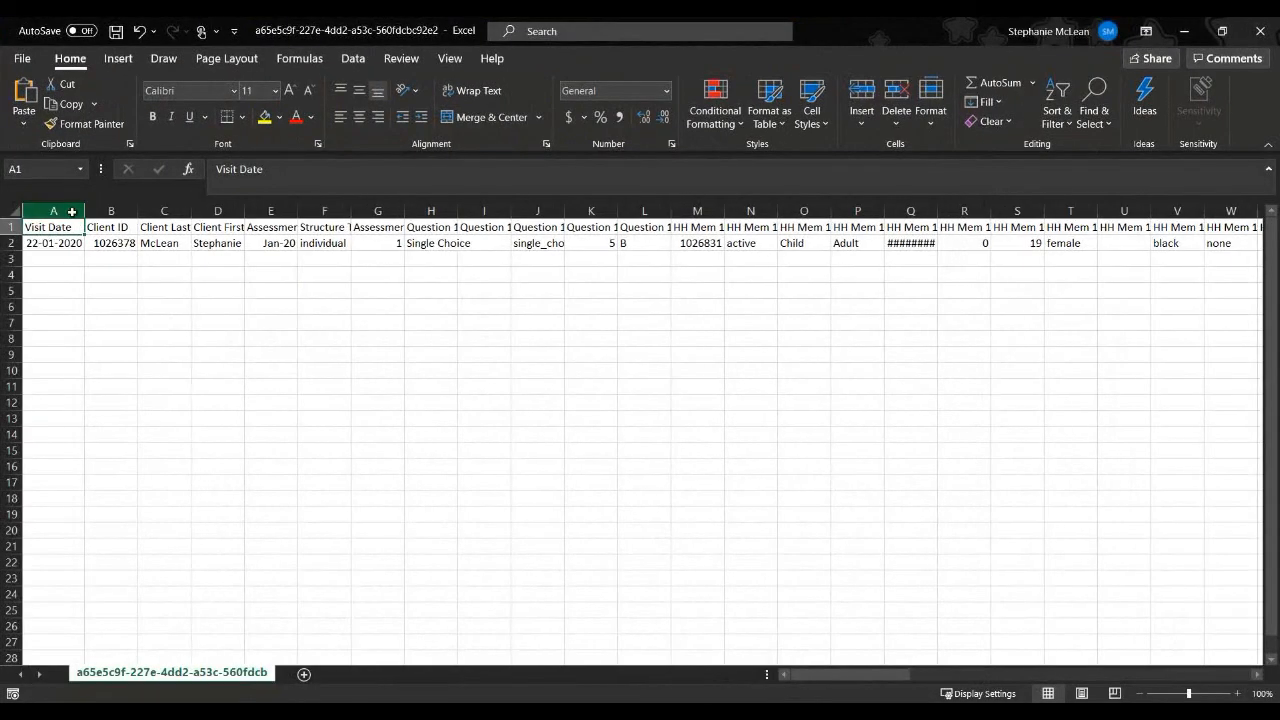
click(60, 244)
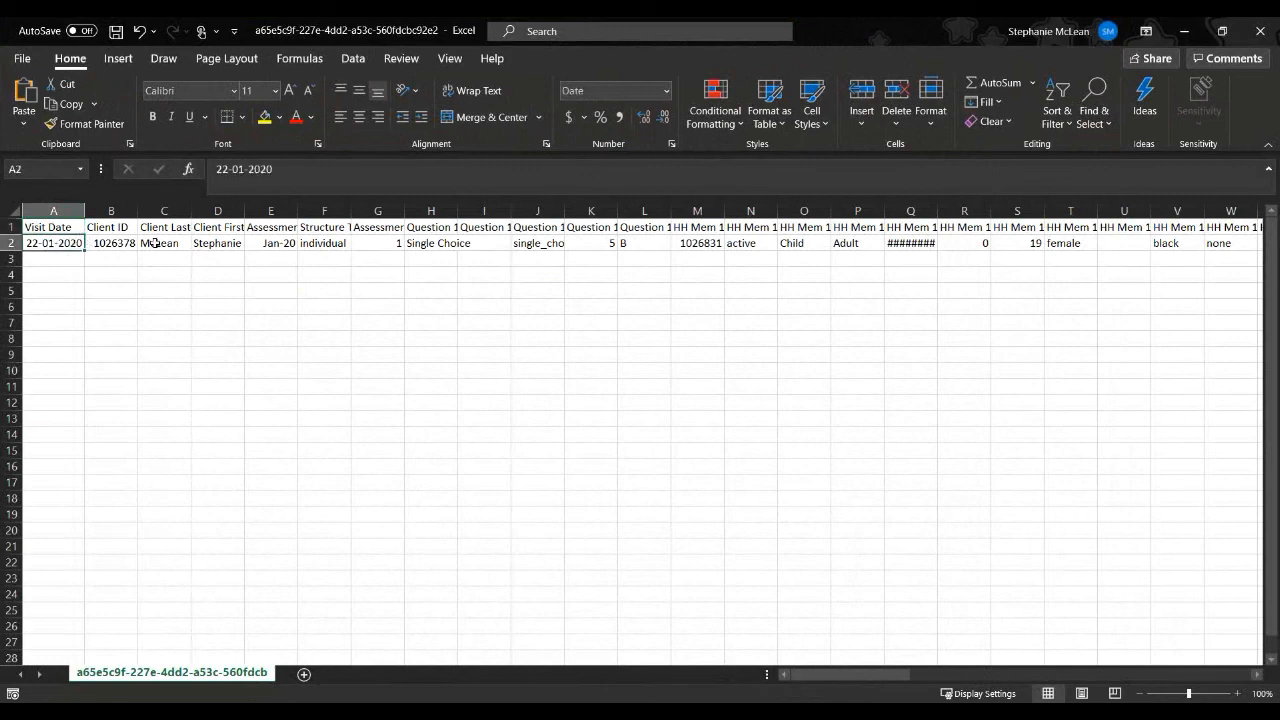
double_click(191, 210)
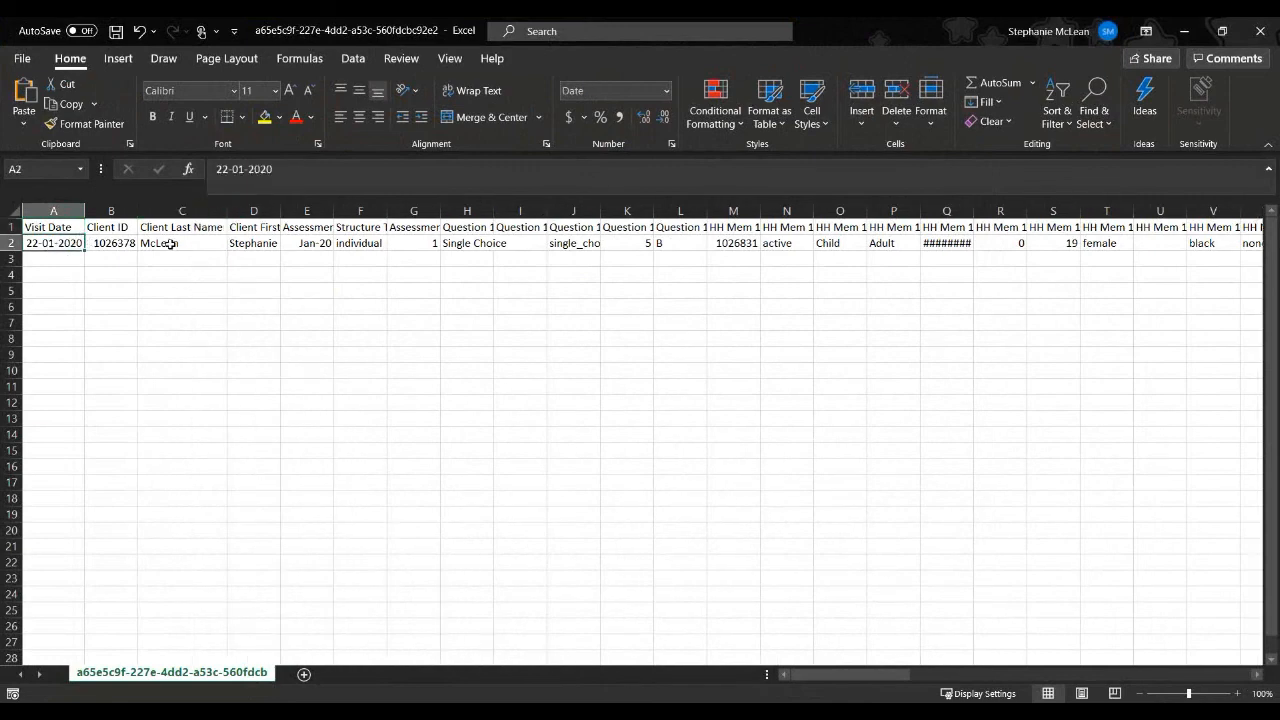
double_click(334, 210)
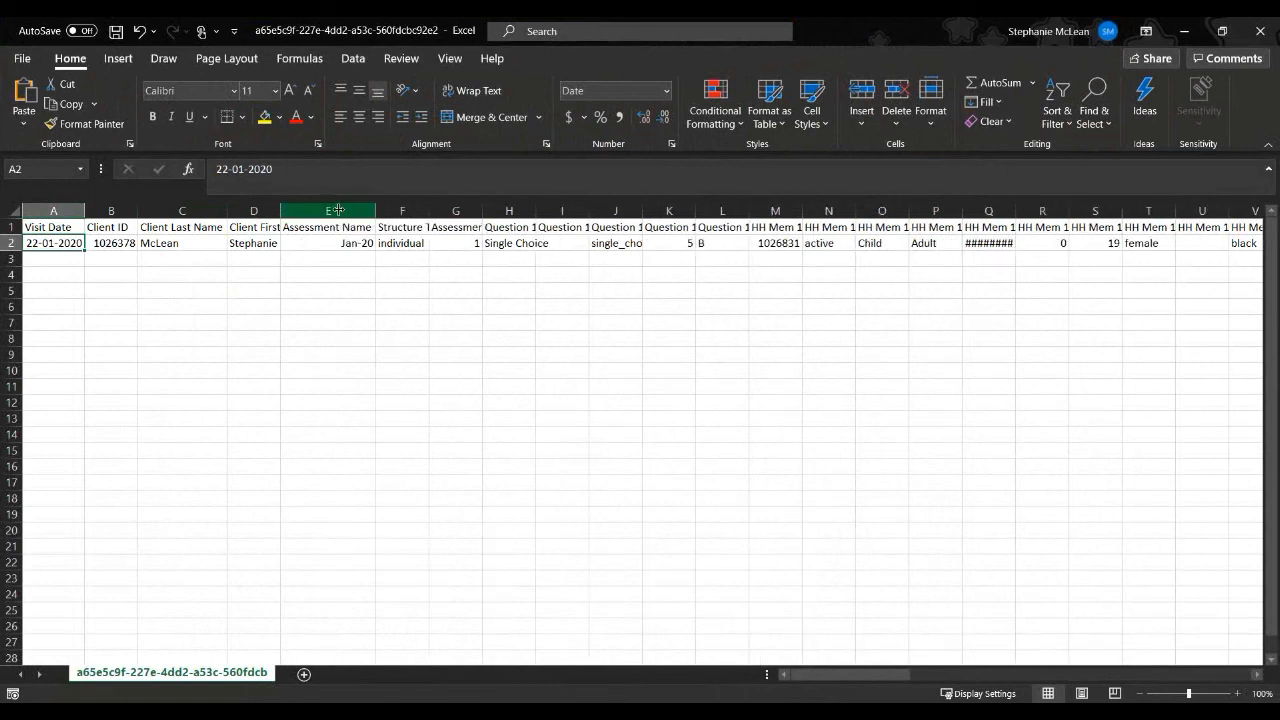
double_click(436, 210)
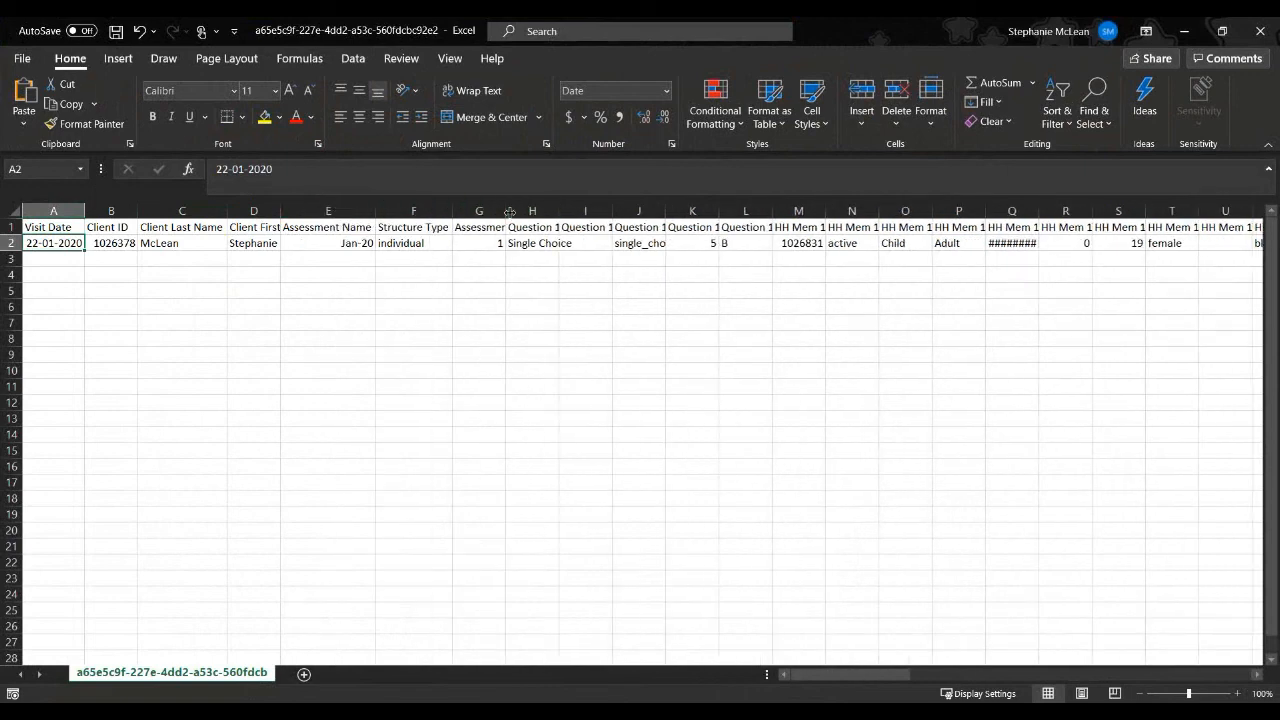
double_click(505, 210)
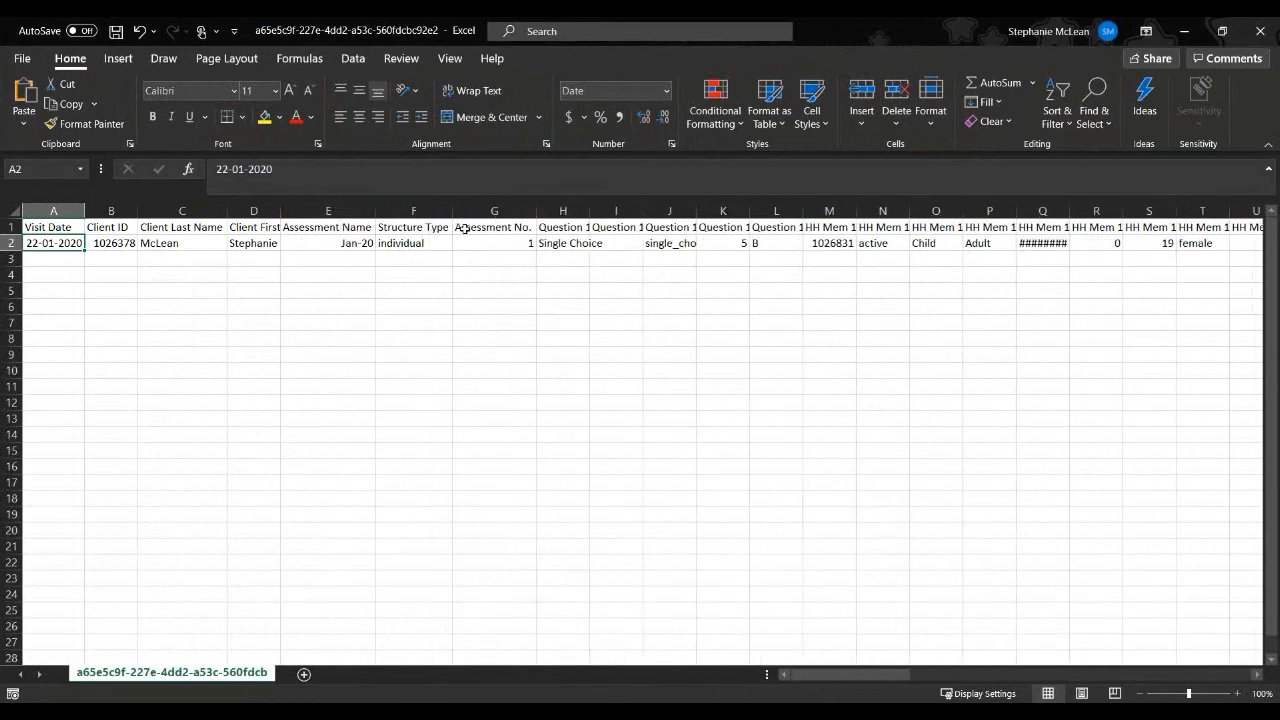
double_click(589, 210)
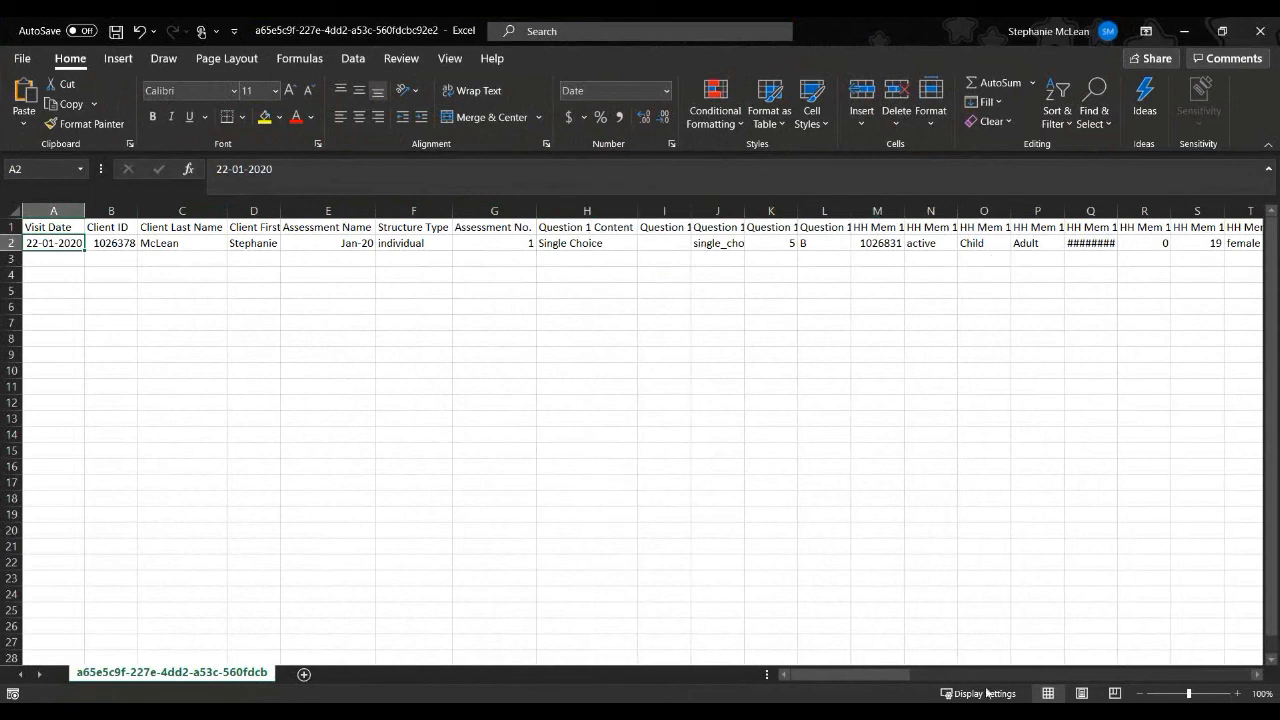
Examine the household member columns in the exported data and close the workbook.
drag(904, 678, 995, 677)
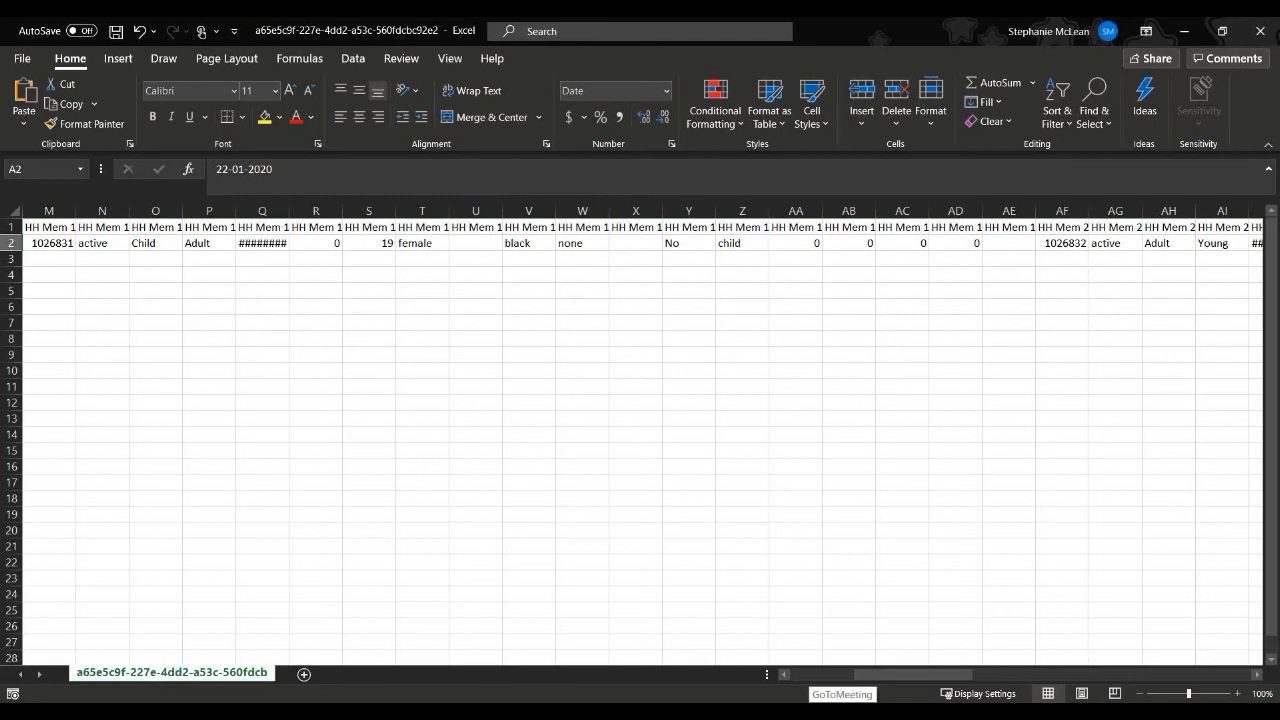
click(1259, 31)
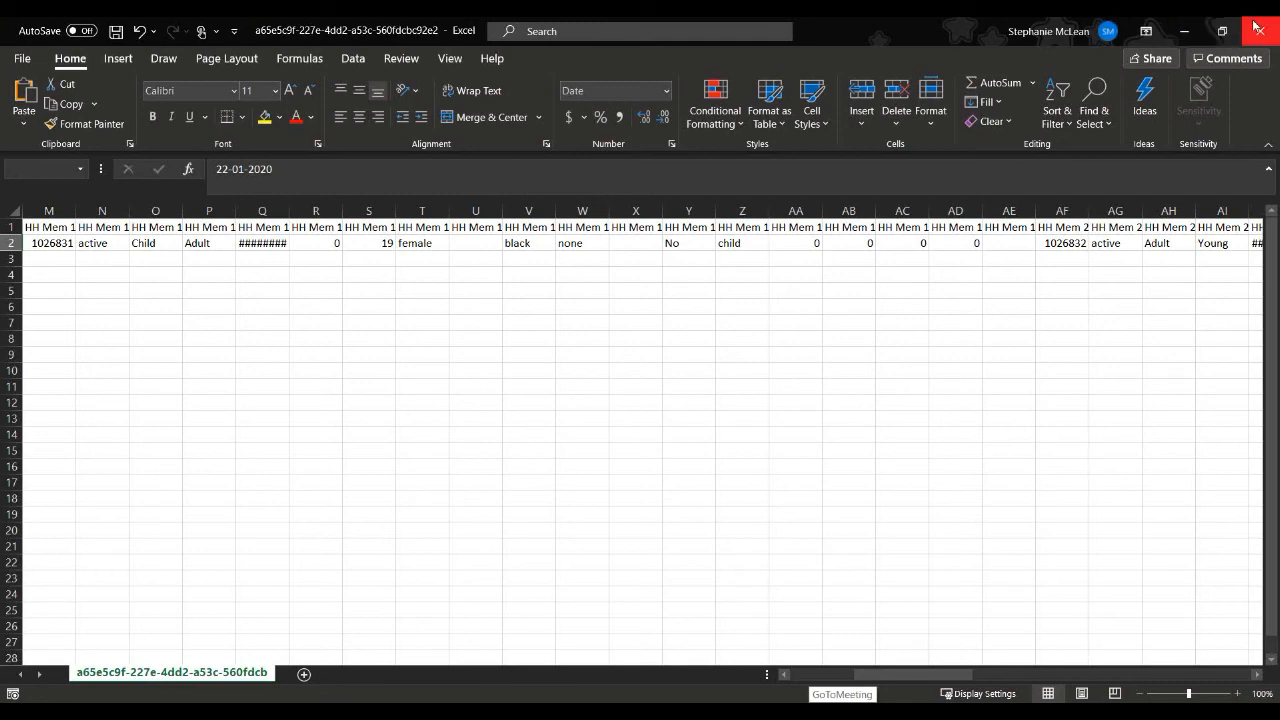
click(644, 391)
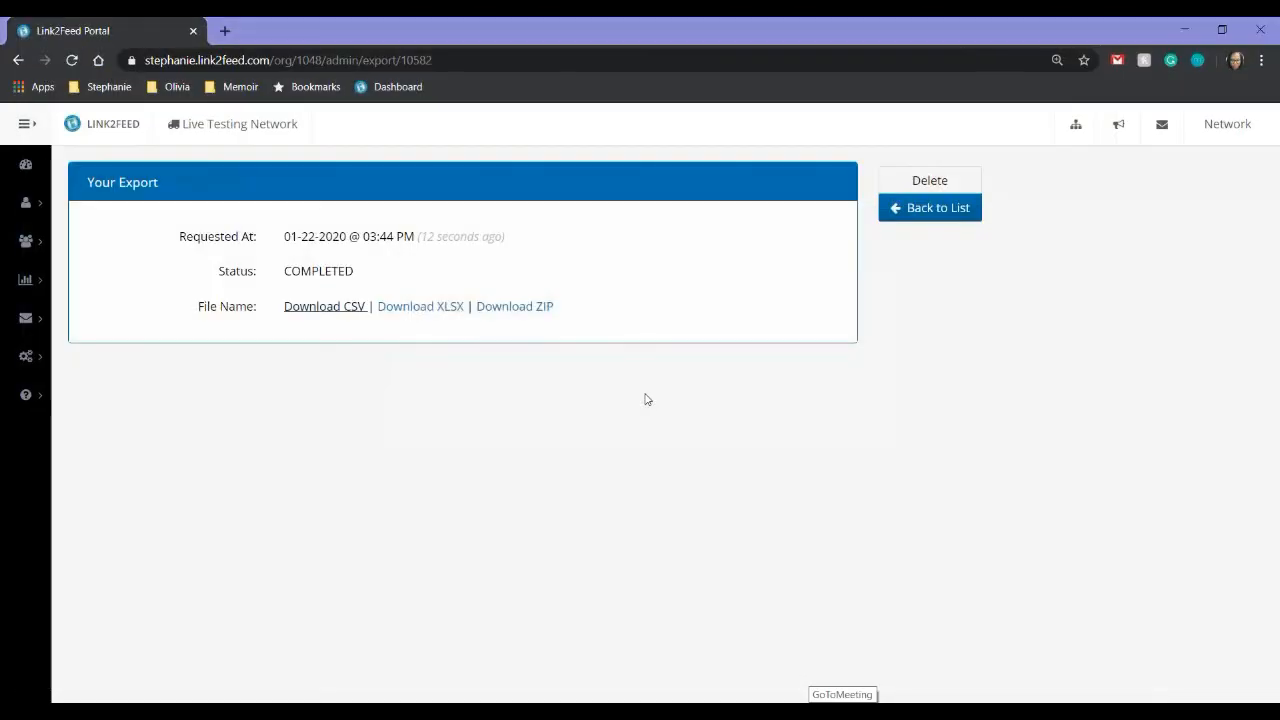